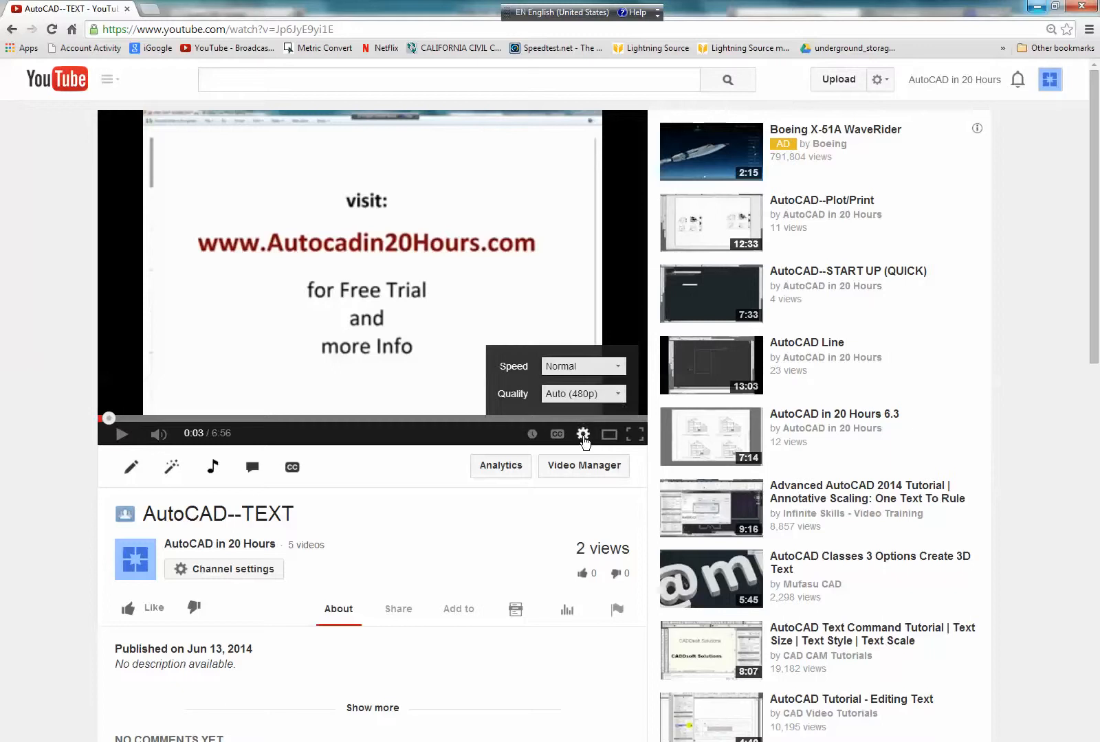
# - Set the video's playback quality to 1080p HD and minimize the browser to switch to AutoCAD
pyautogui.click(621, 394)
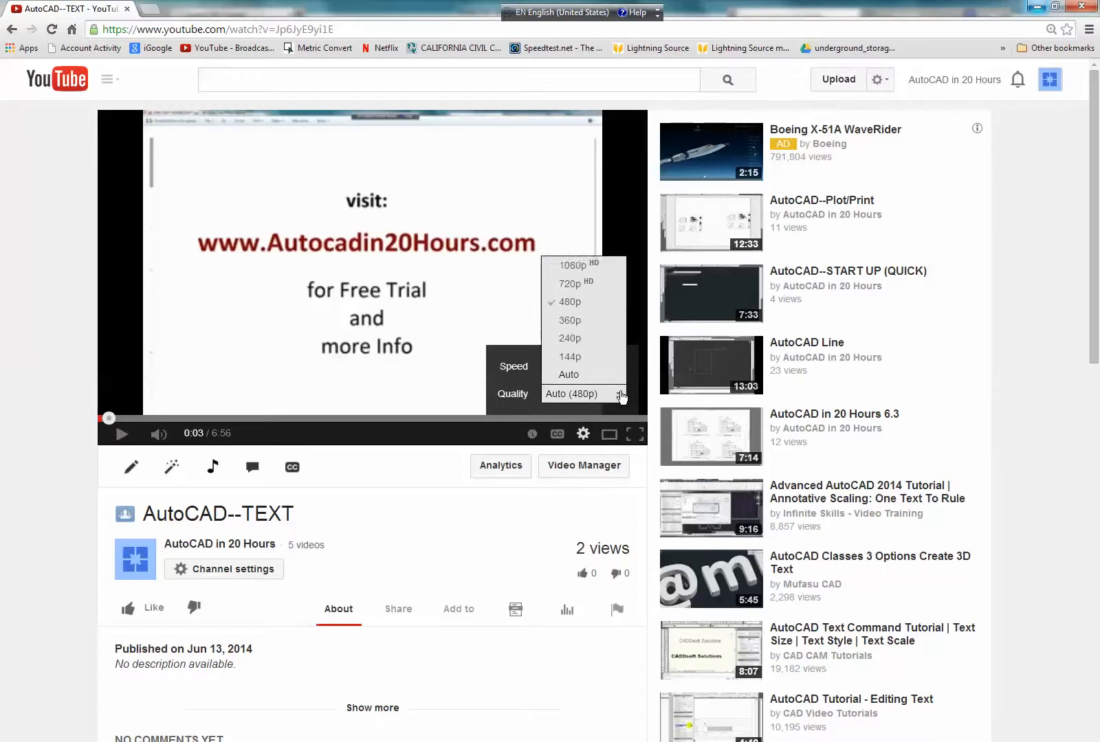
pyautogui.click(572, 266)
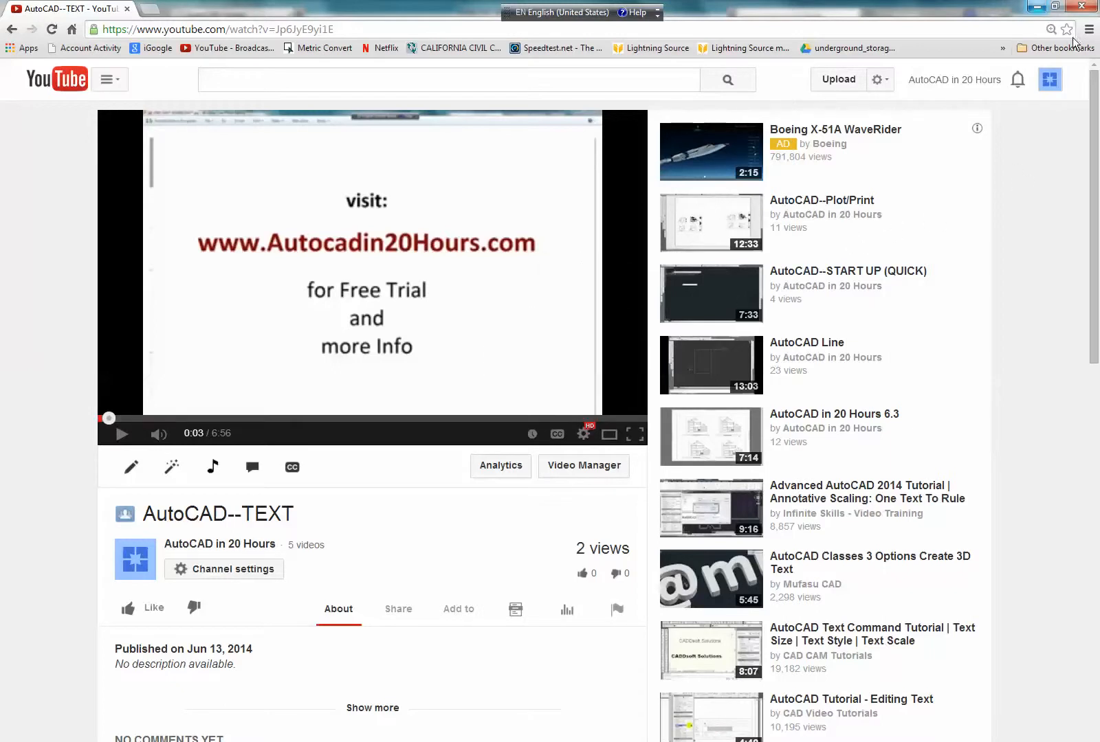
pyautogui.click(1036, 9)
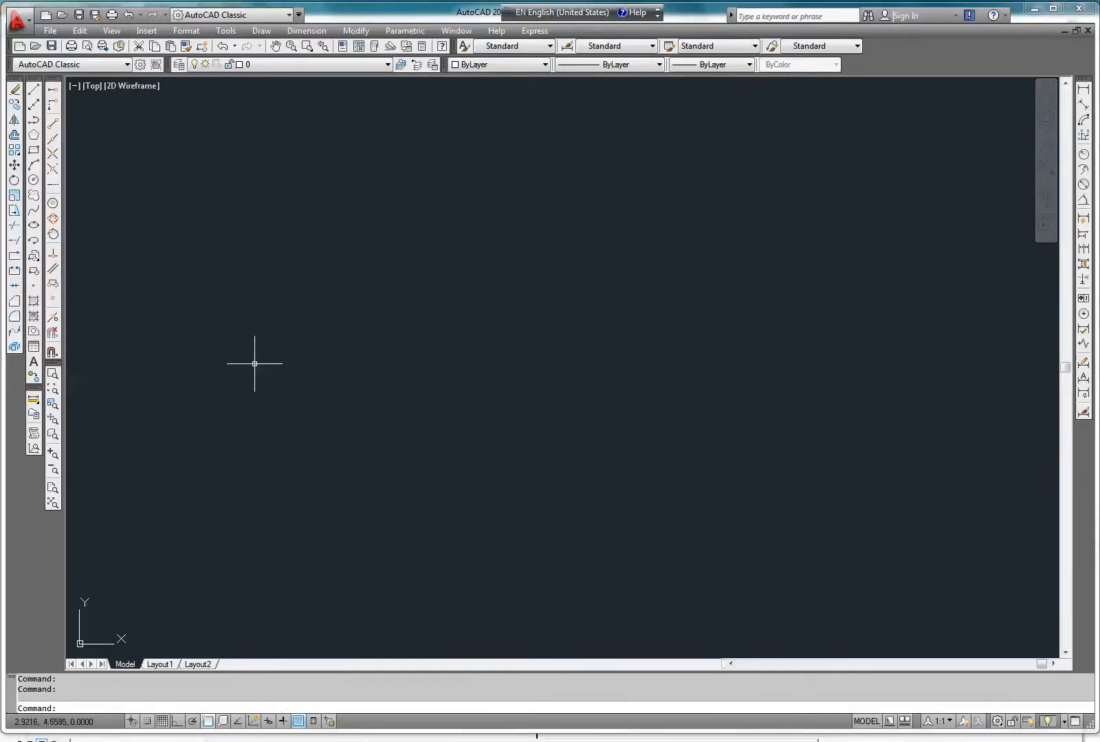
# - Create a new layer named DIMENSIONS, make it the current layer and close the layer manager
pyautogui.click(180, 64)
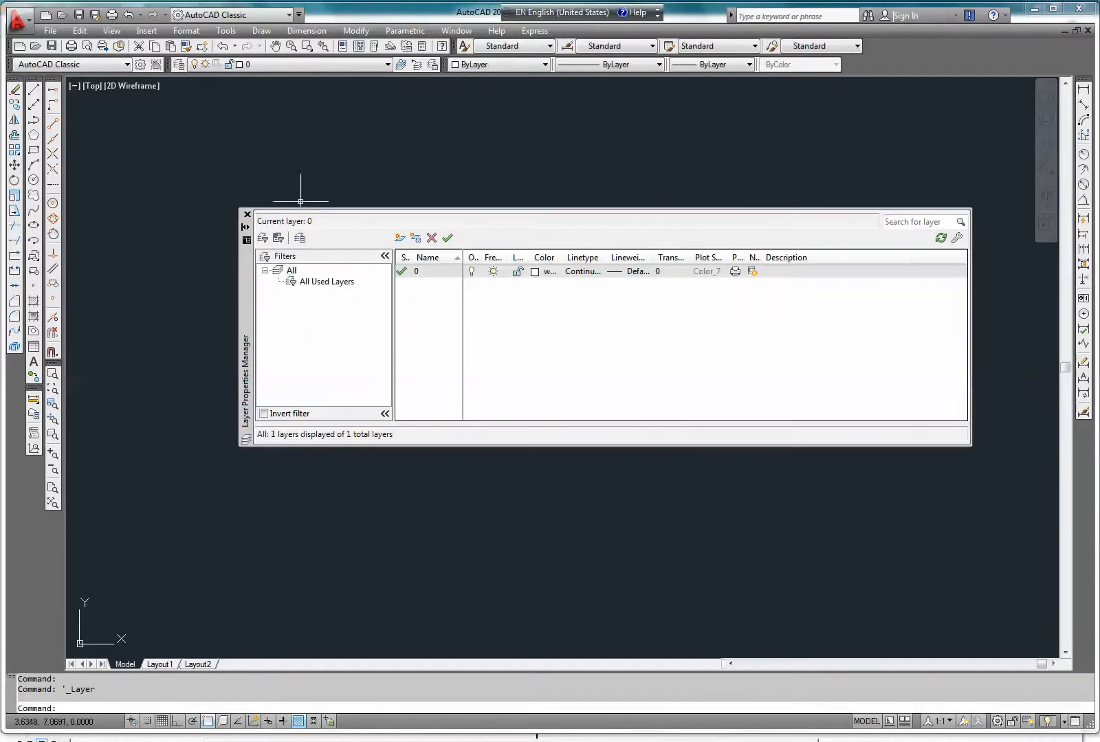
pyautogui.click(400, 239)
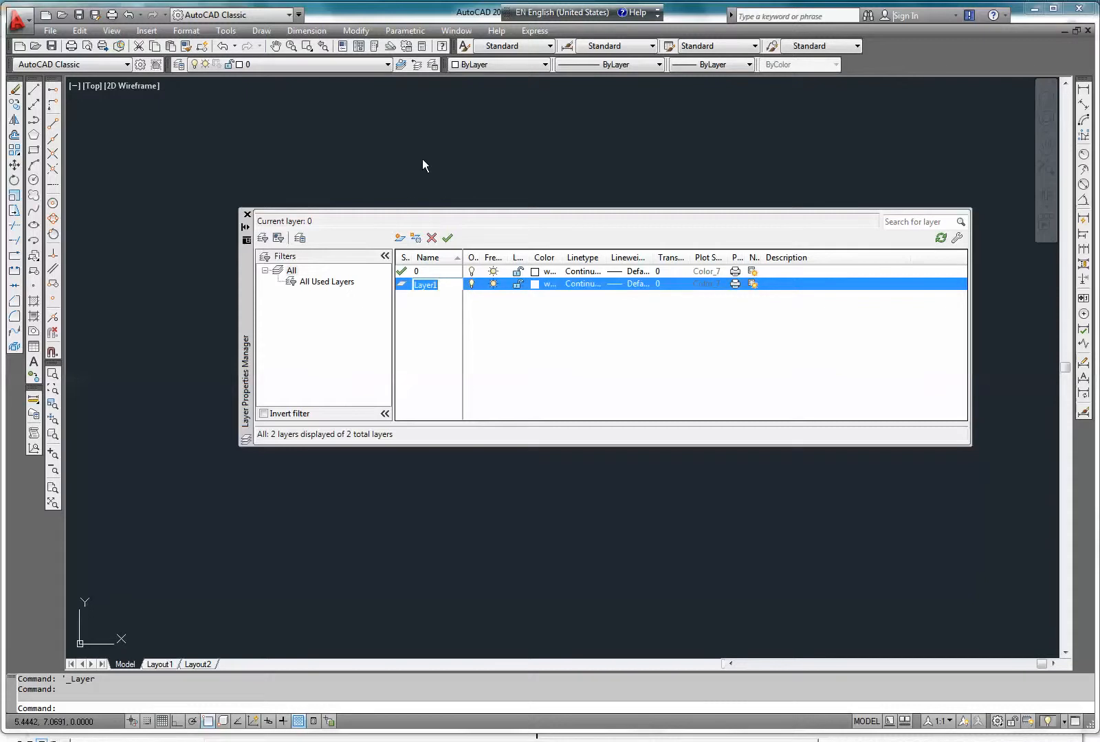
pyautogui.write('DIMENSIONS')
pyautogui.click(447, 239)
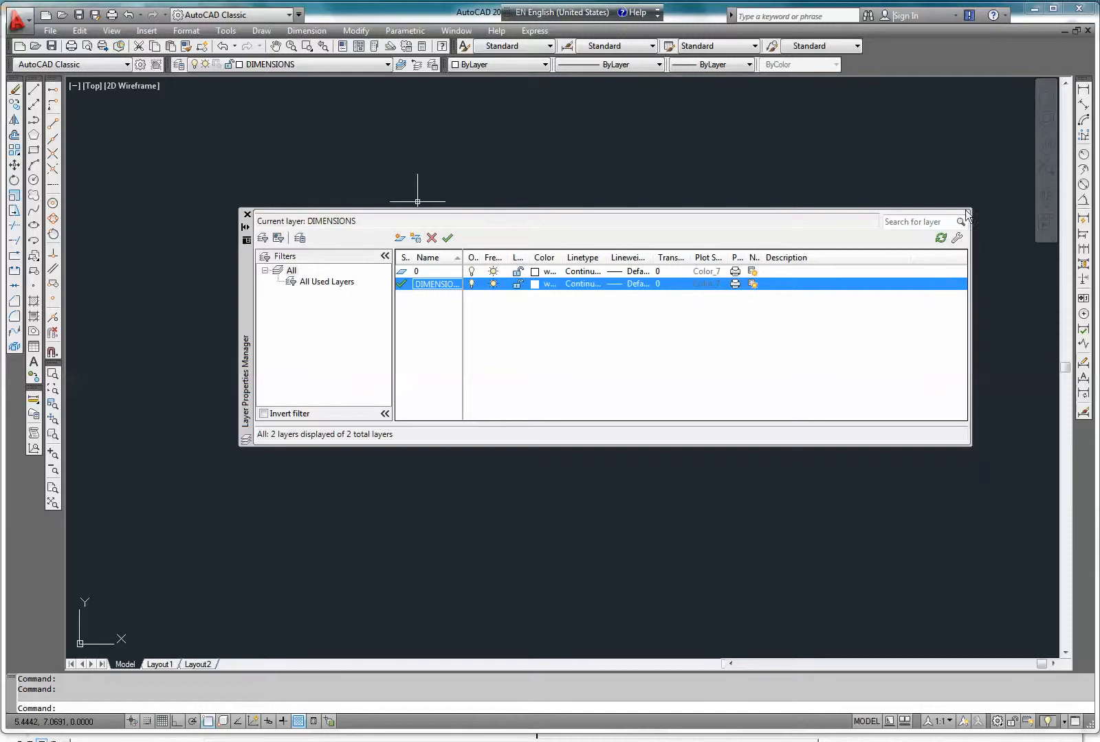
pyautogui.click(247, 215)
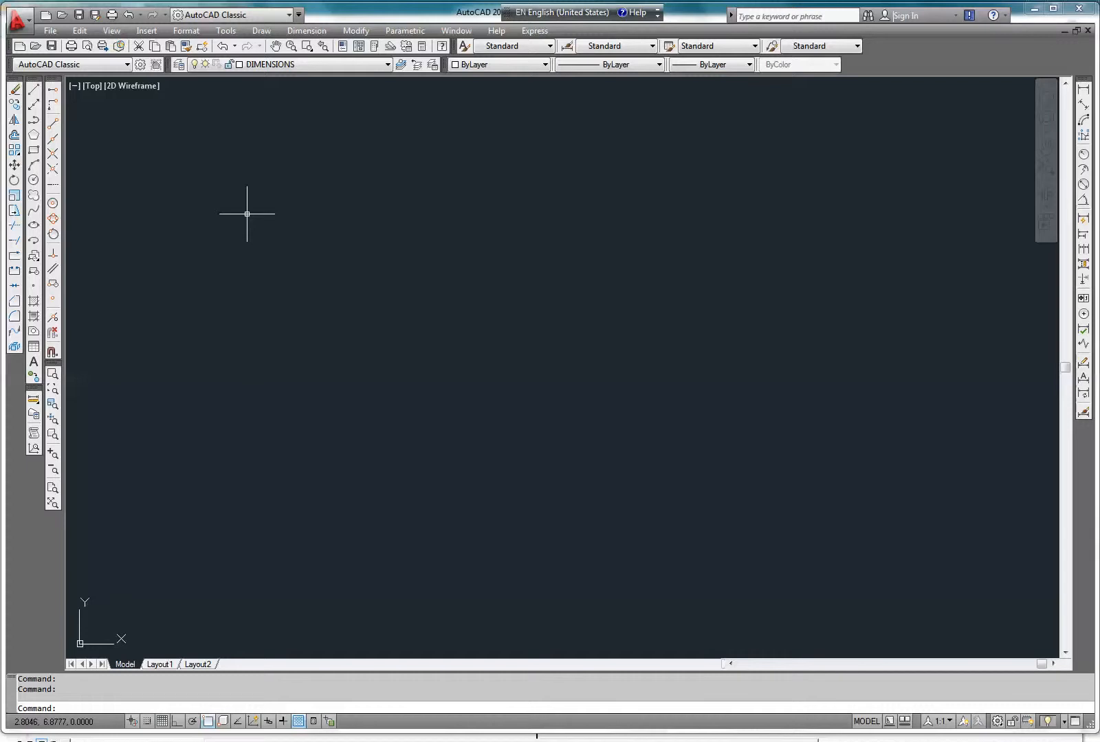
# - Change the Standard text style's font to CityBlueprint, apply it and set the style as current
pyautogui.write('STYLE')
pyautogui.press('Return')
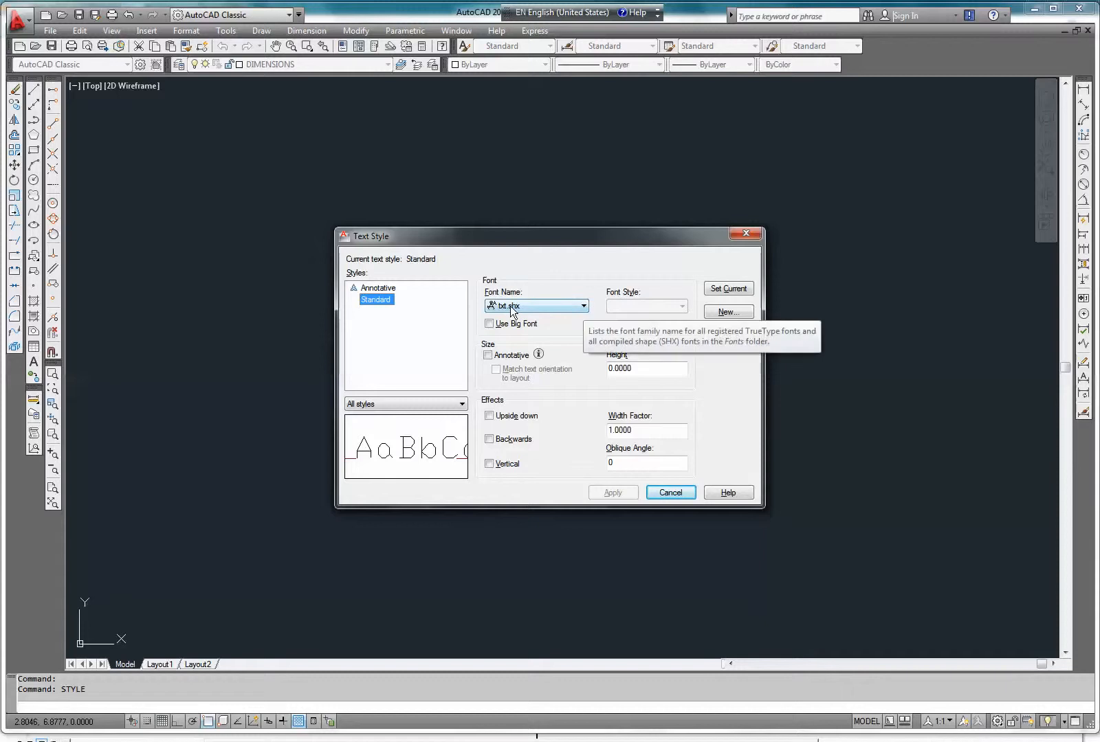
pyautogui.click(583, 306)
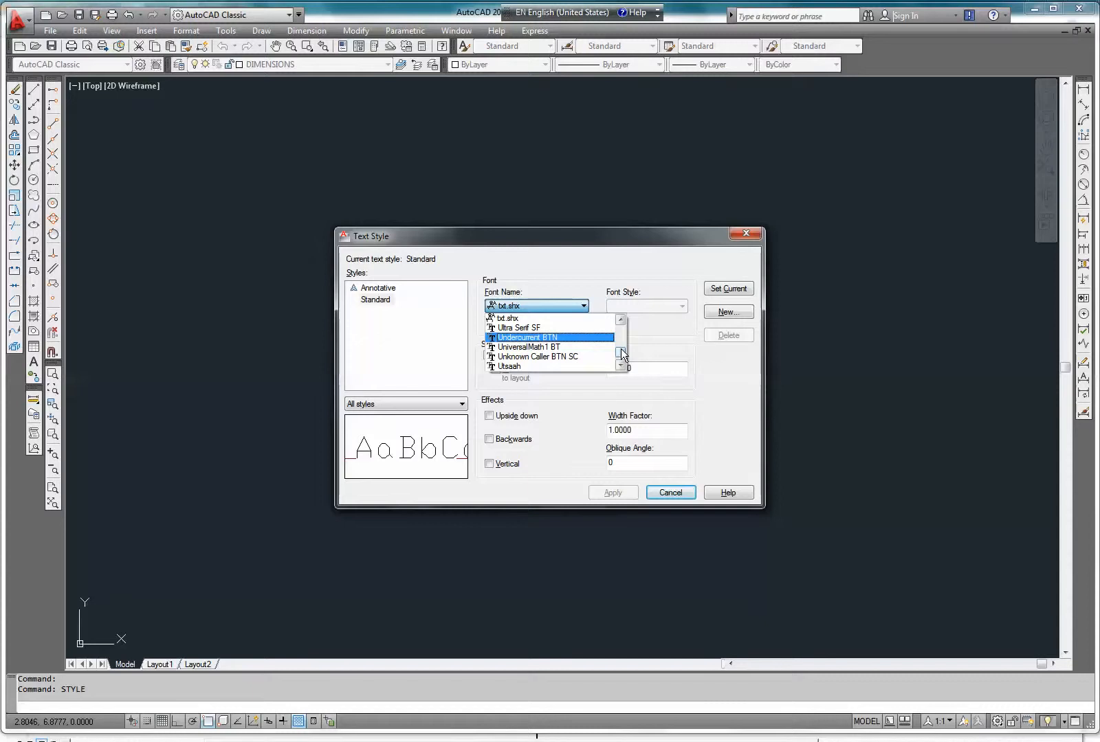
pyautogui.moveTo(621, 353); pyautogui.dragTo(621, 334)
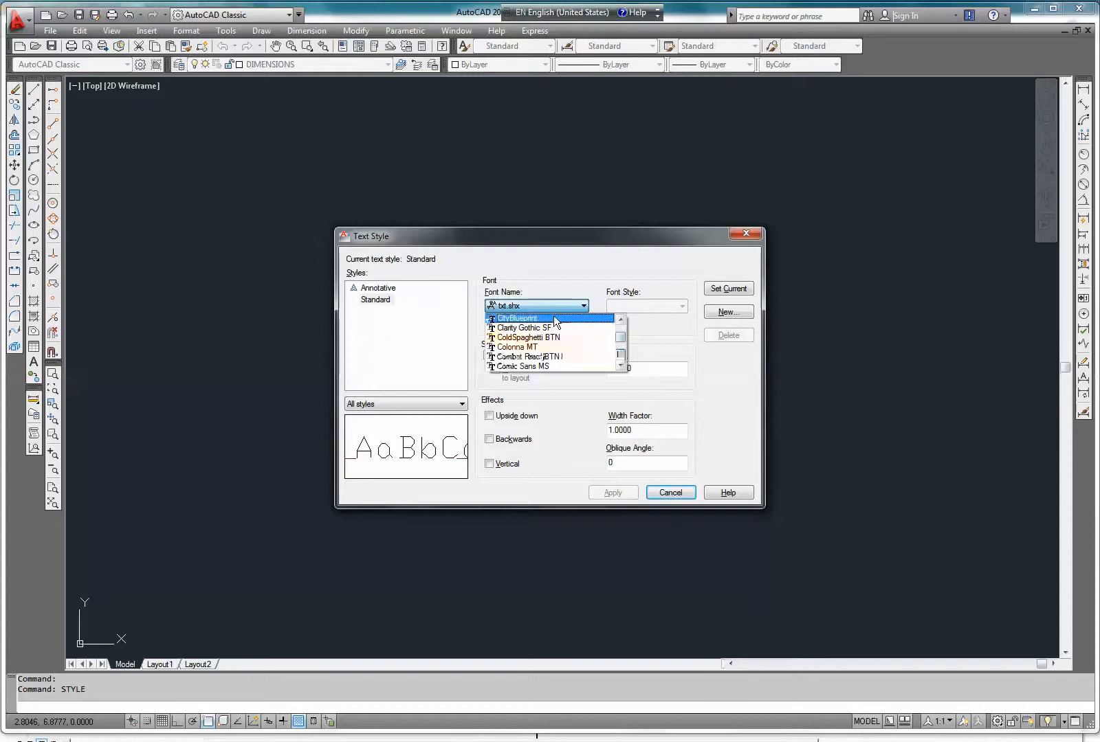
pyautogui.click(525, 320)
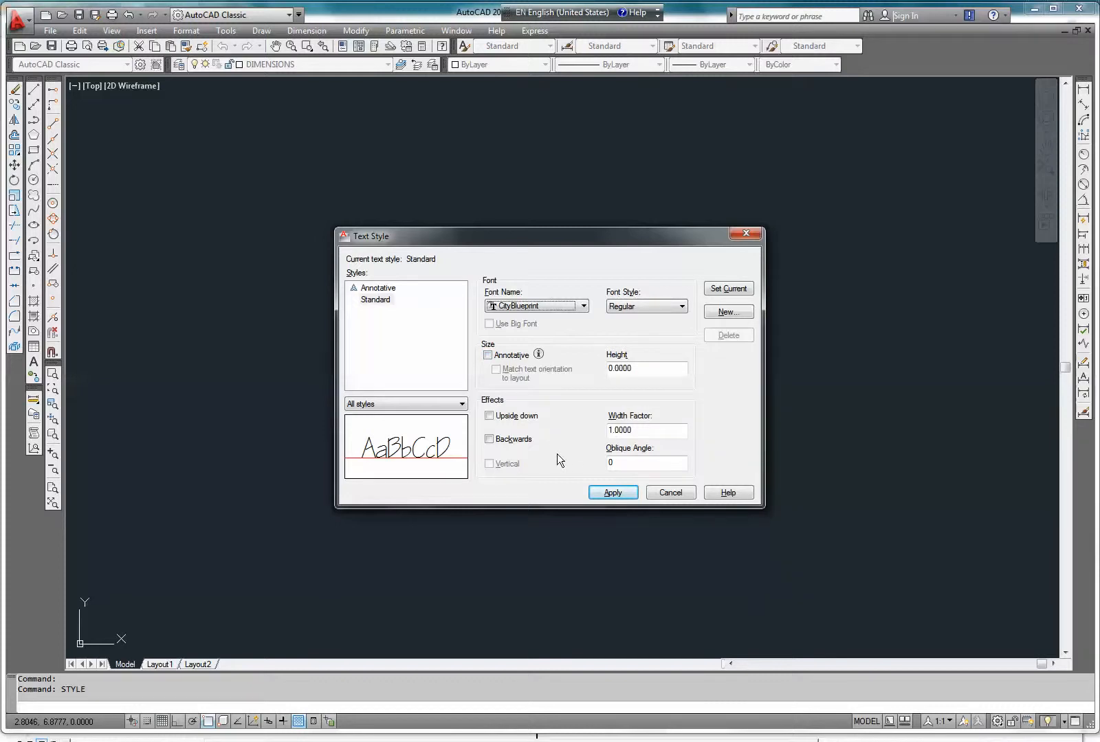
pyautogui.click(612, 492)
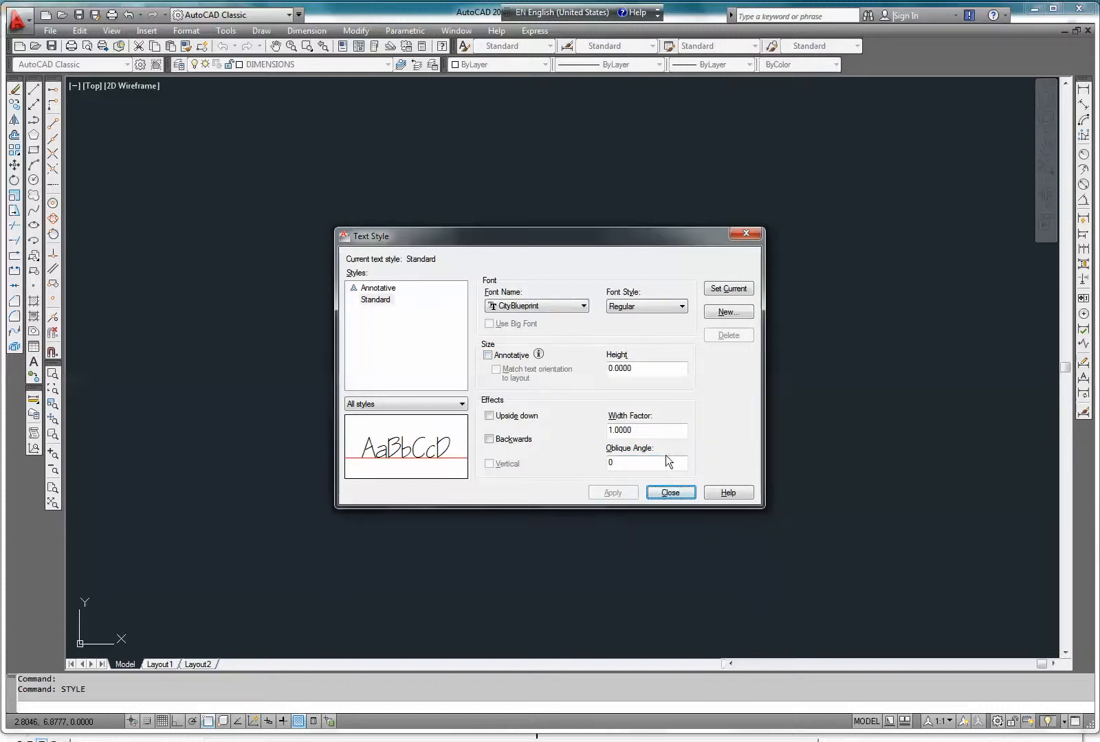
pyautogui.click(735, 291)
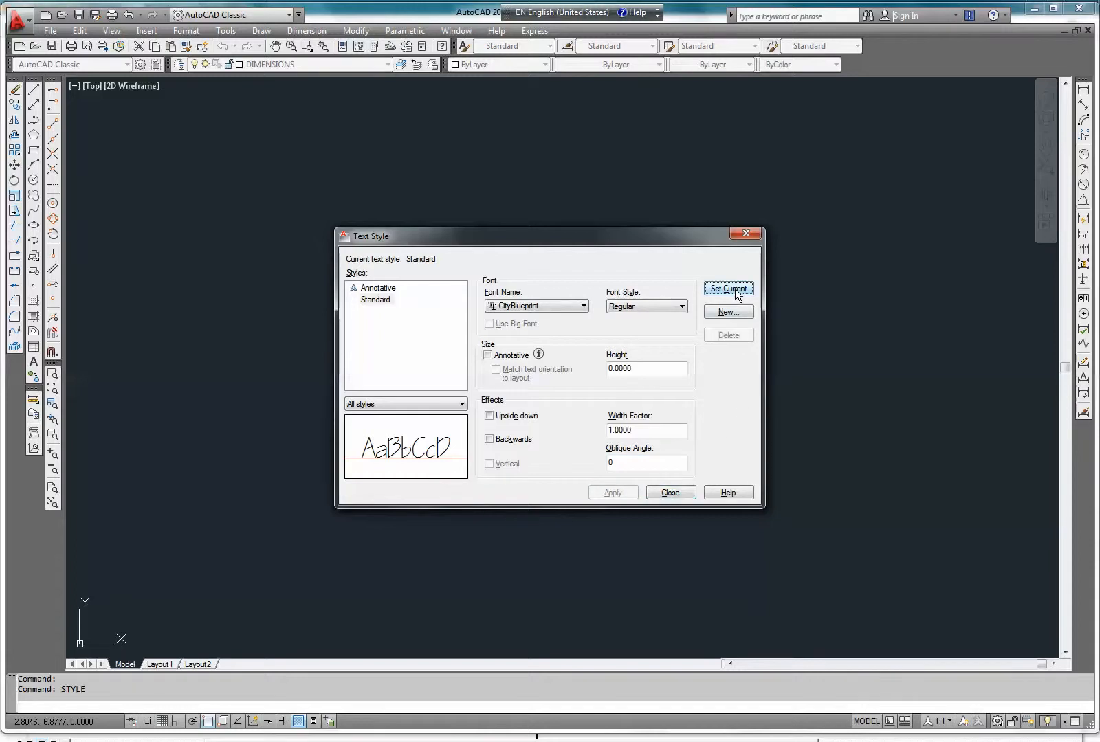
pyautogui.click(670, 492)
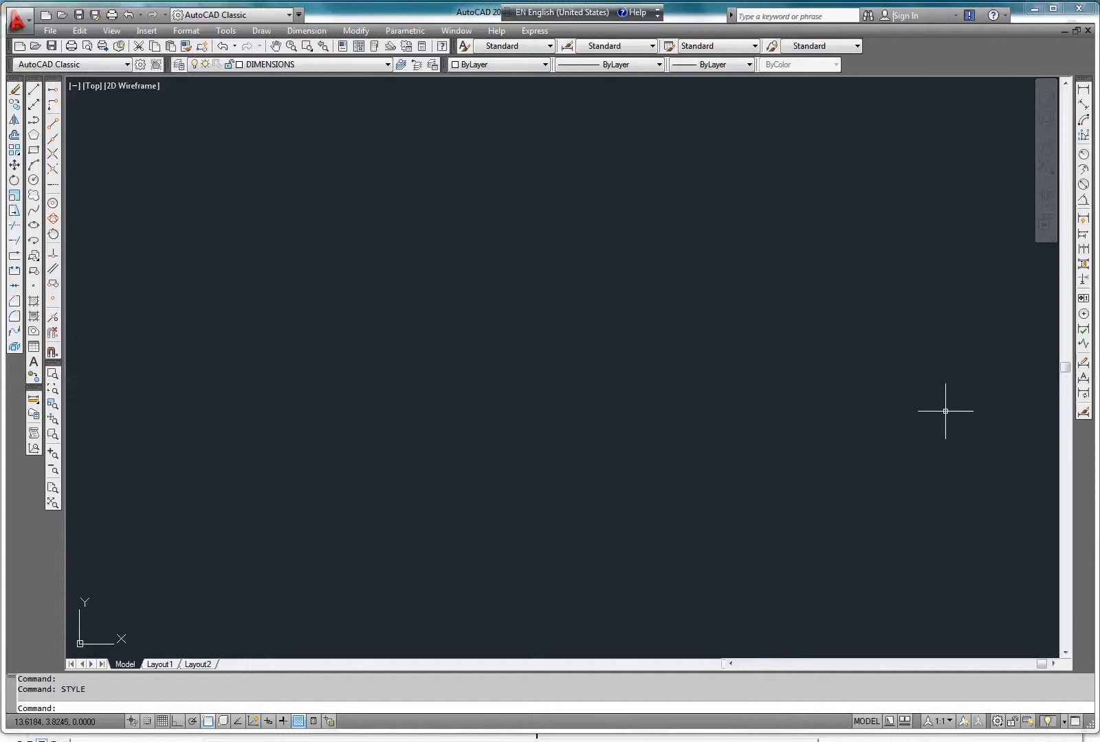
# - Create a new dimension style named QUARTER based on Standard for all dimensions
pyautogui.click(1082, 413)
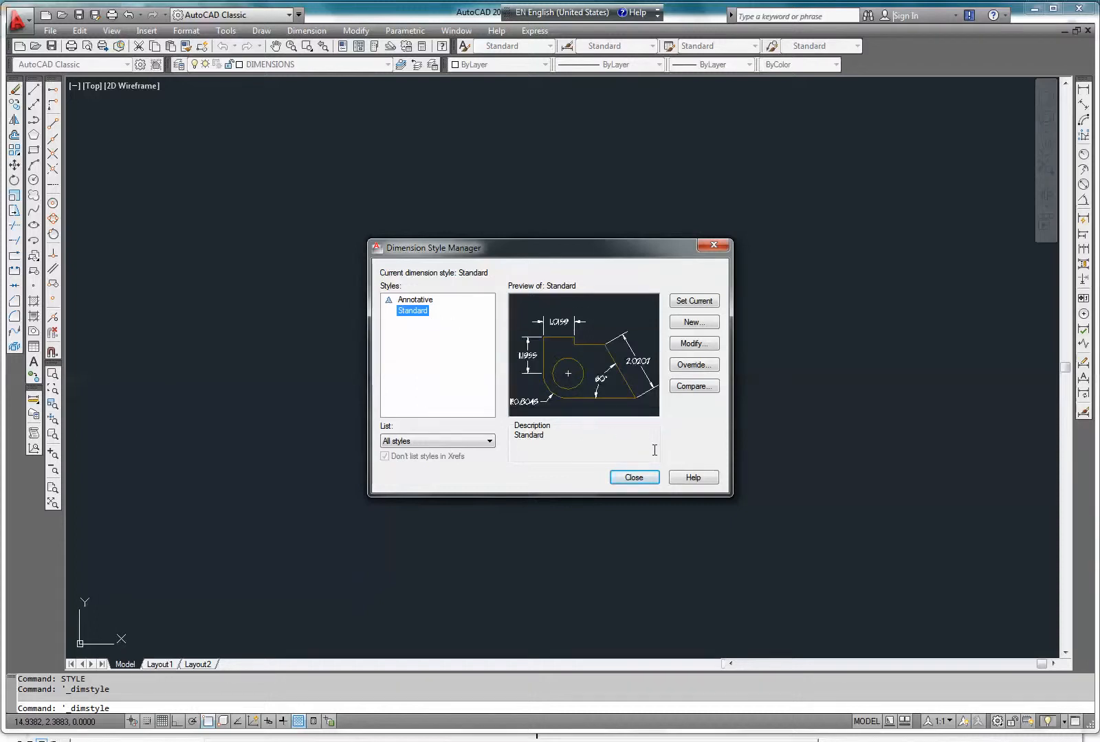
pyautogui.click(694, 324)
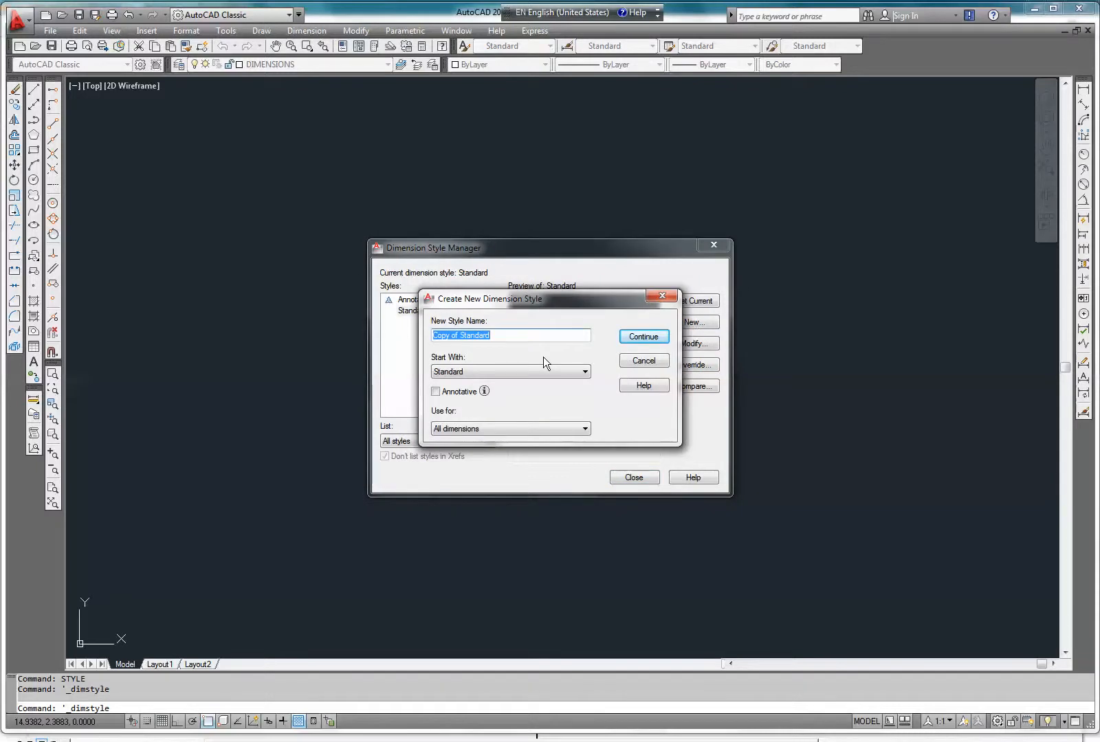
pyautogui.write('QUARTER')
pyautogui.click(645, 338)
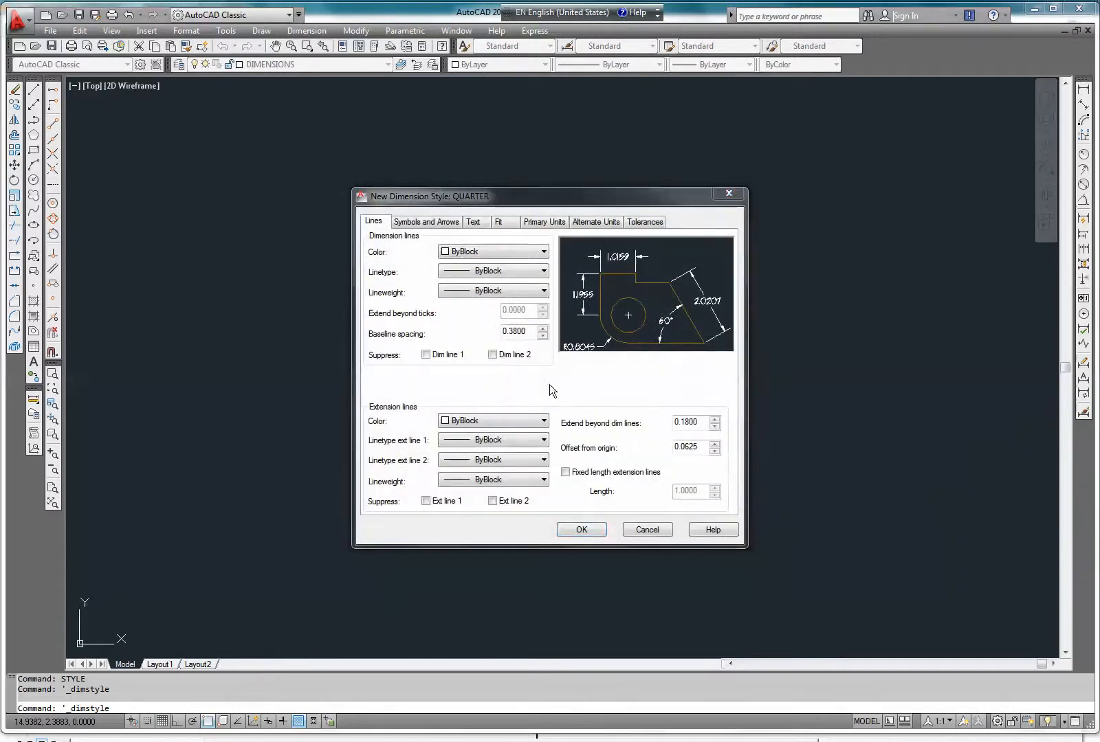
# - Set the overall scale for the QUARTER style's dimension features to 48
pyautogui.click(507, 222)
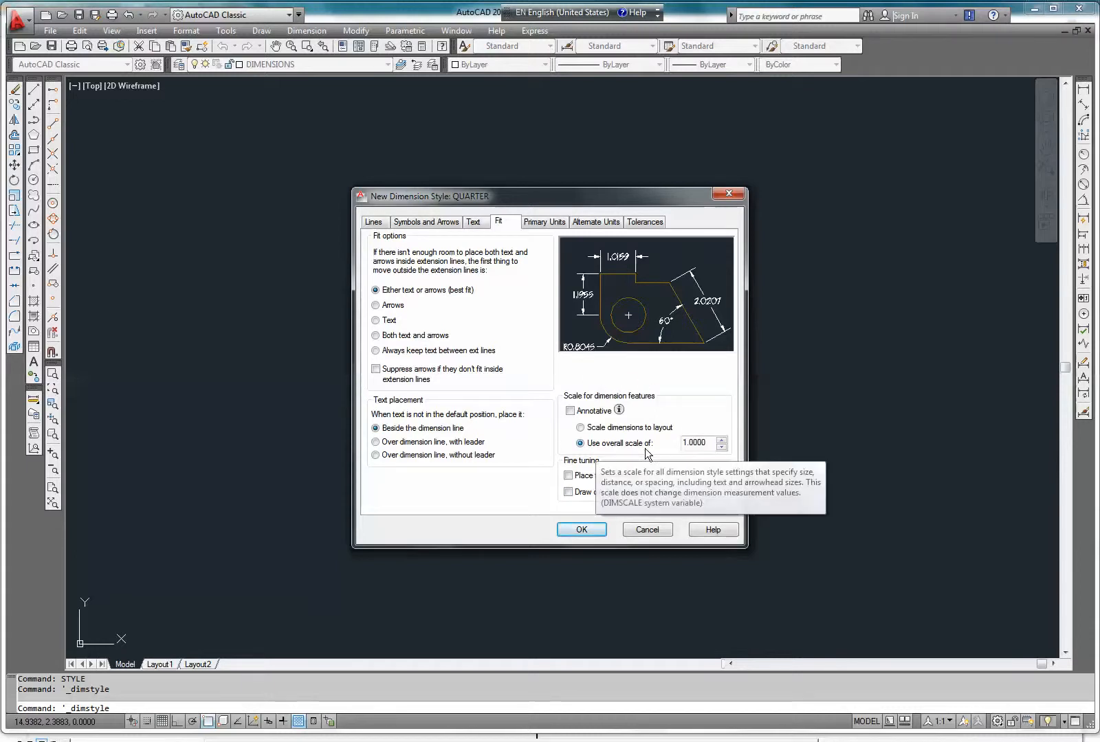
pyautogui.moveTo(706, 442); pyautogui.dragTo(667, 443)
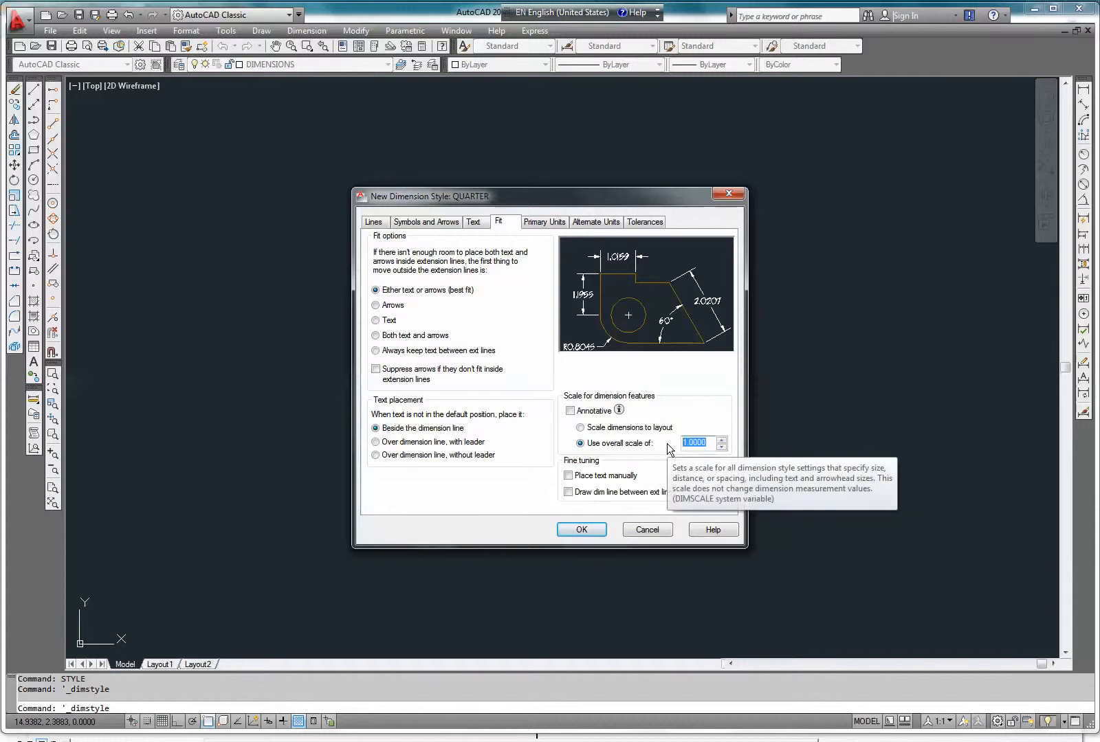
pyautogui.write('48')
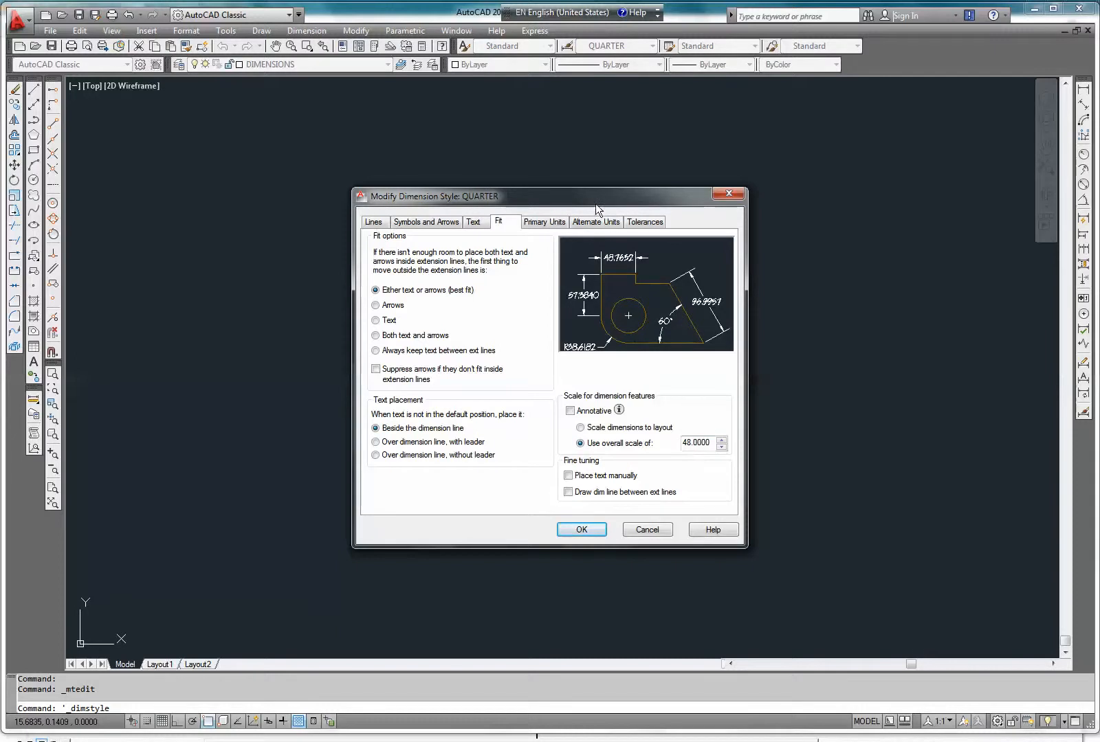
# - Close the dimension style dialogs and examine the scale calculation note in the drawing
pyautogui.moveTo(592, 197); pyautogui.dragTo(589, 252)
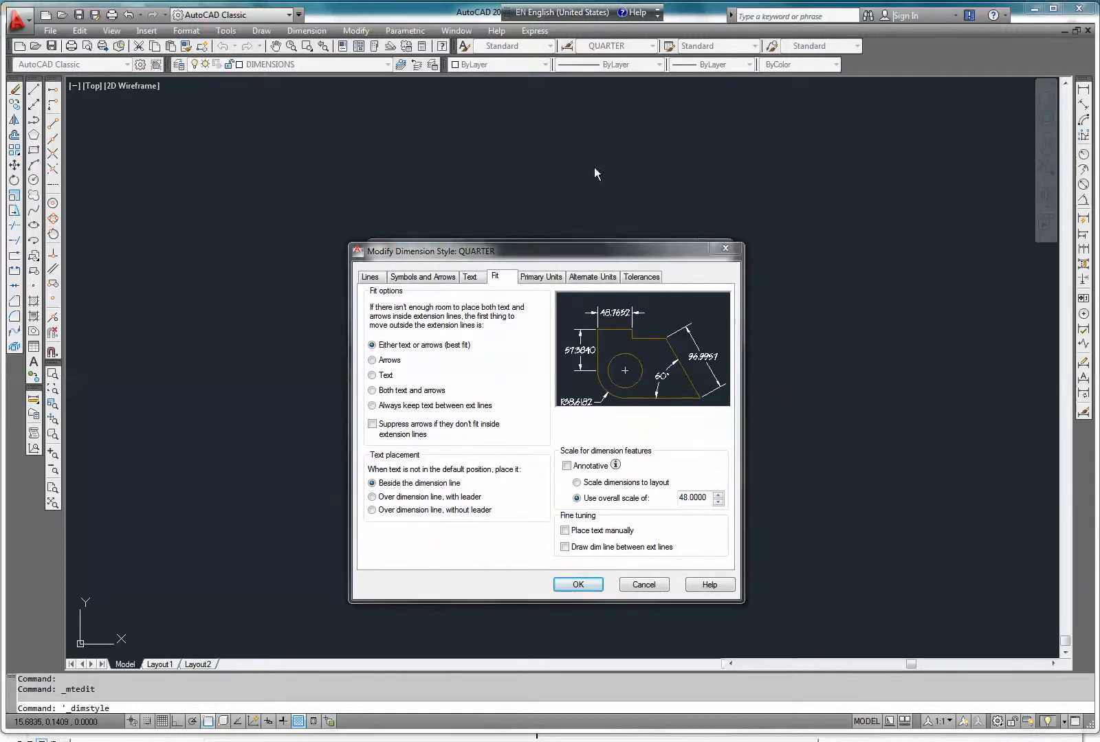
pyautogui.click(725, 248)
pyautogui.click(716, 246)
pyautogui.moveTo(595, 221); pyautogui.dragTo(585, 470, button='middle')
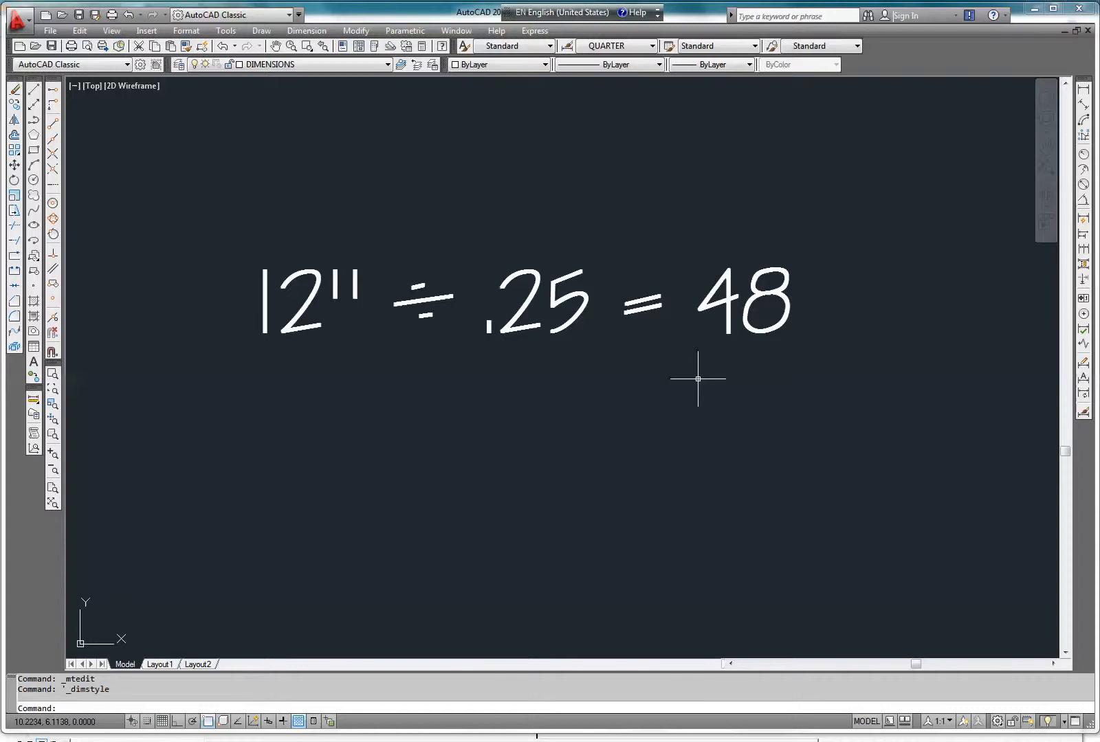
# - Modify the QUARTER dimension style so its primary linear units use the Architectural format
pyautogui.click(1083, 412)
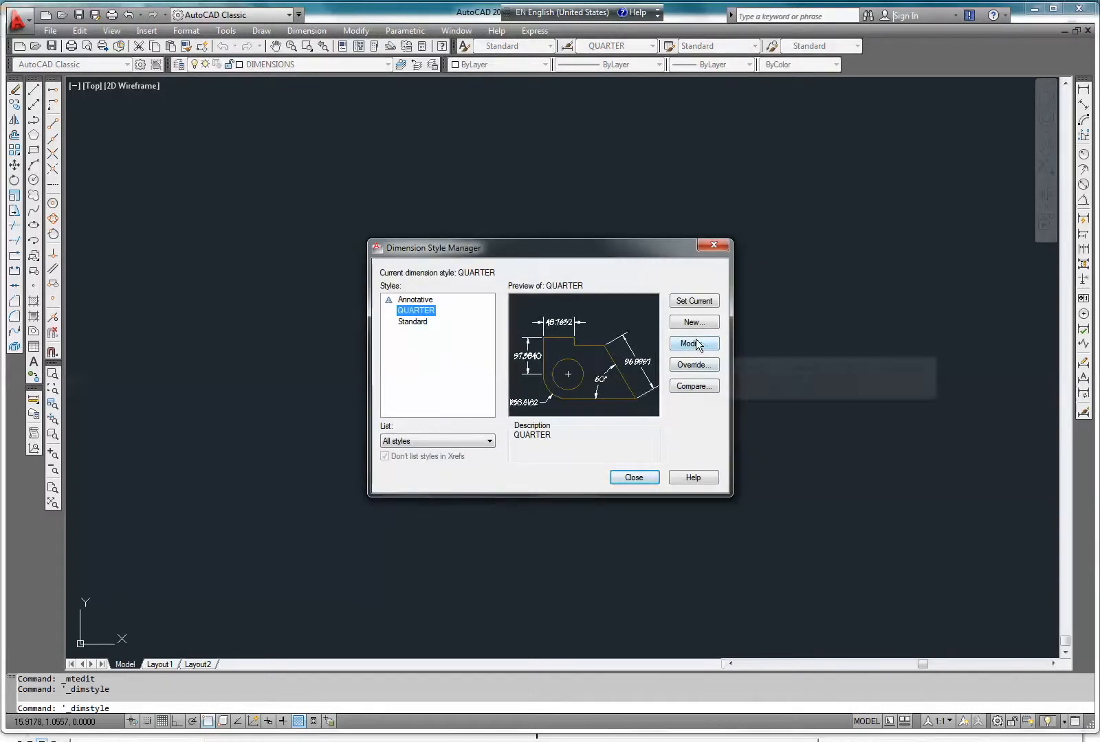
pyautogui.click(690, 343)
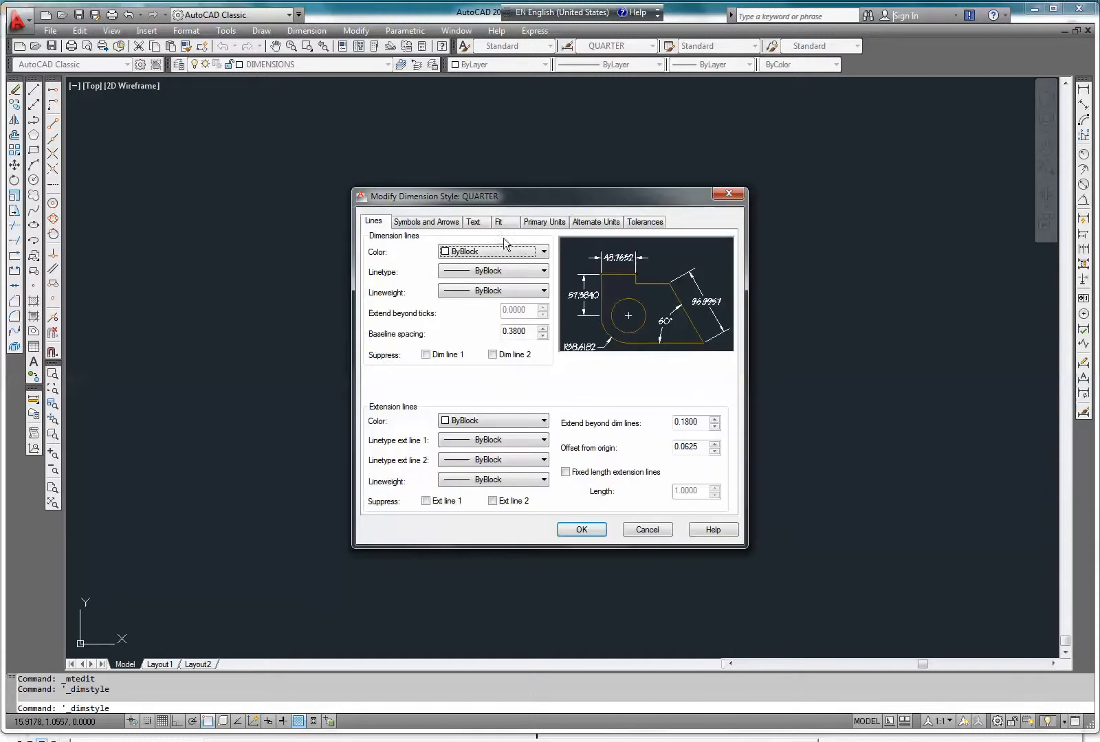
pyautogui.click(502, 223)
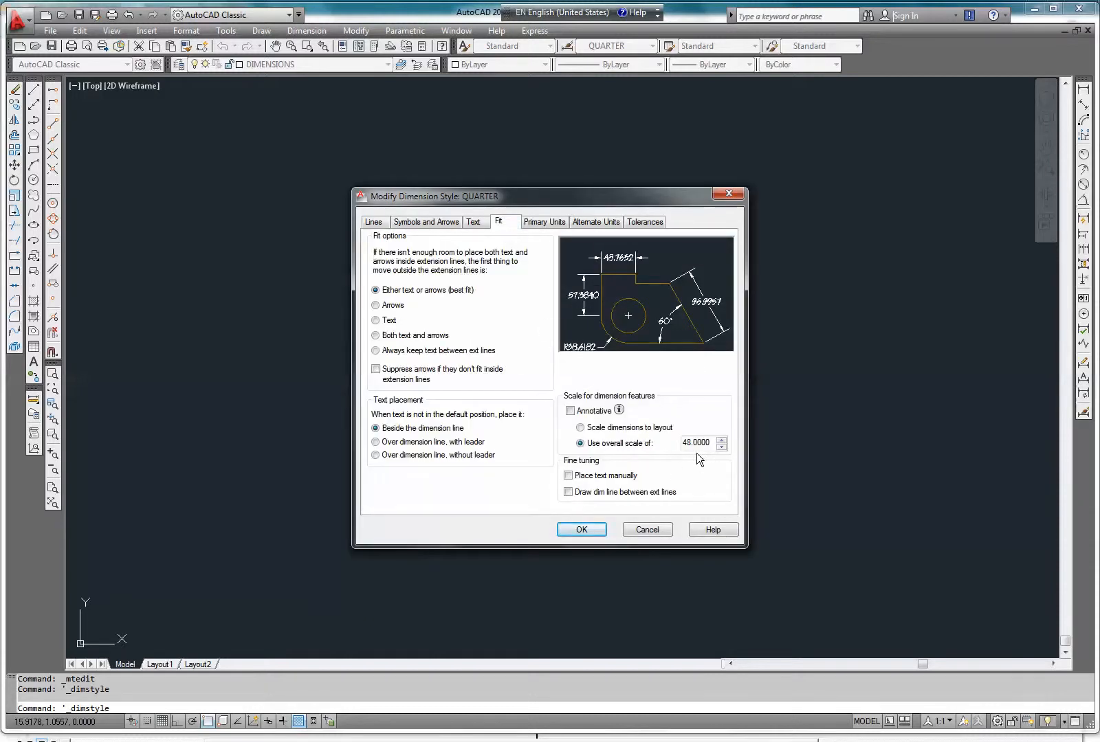
pyautogui.moveTo(711, 444); pyautogui.dragTo(678, 447)
pyautogui.click(545, 222)
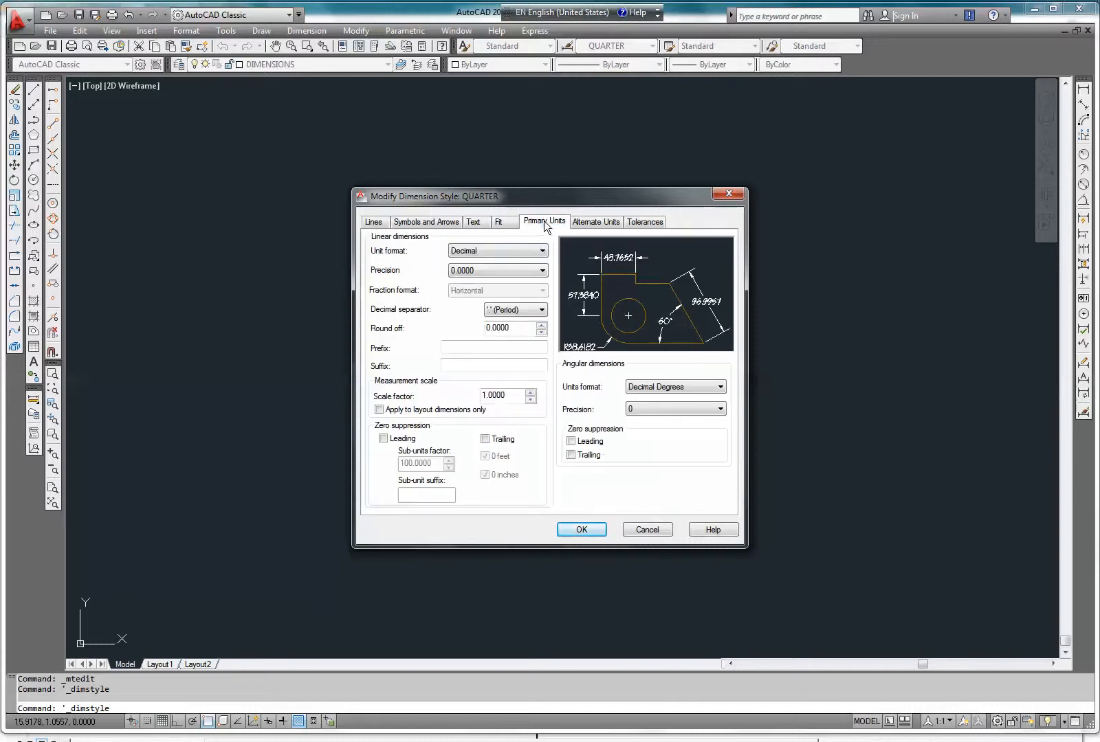
pyautogui.click(543, 251)
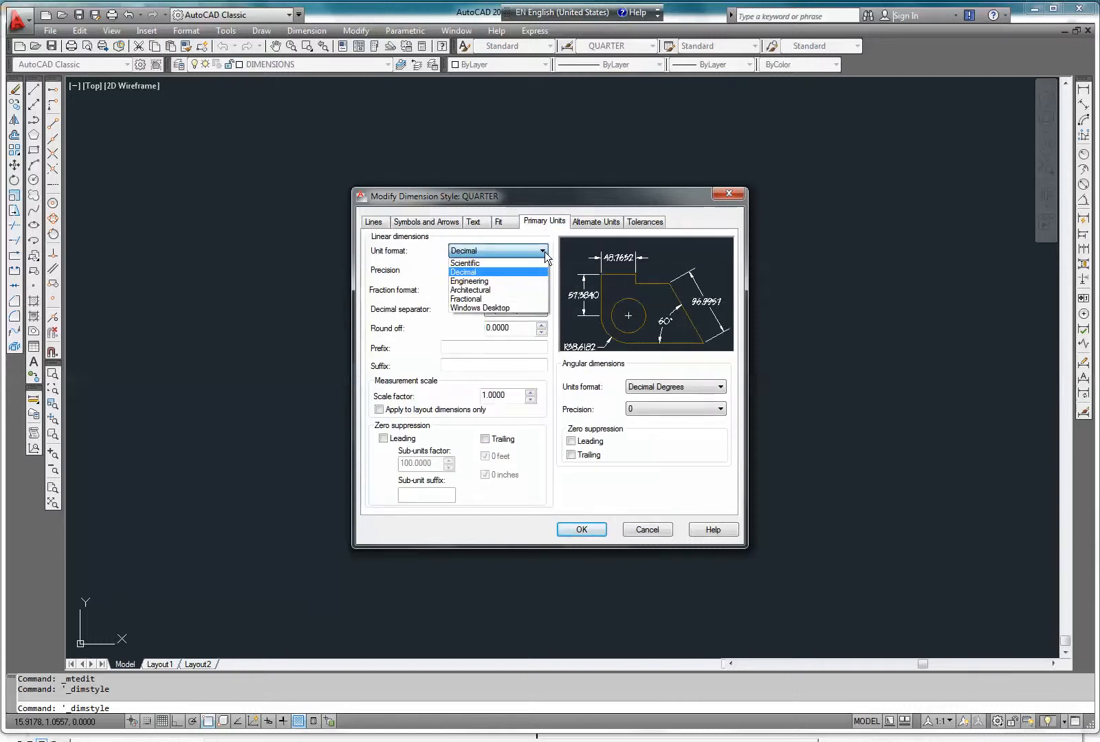
pyautogui.click(491, 291)
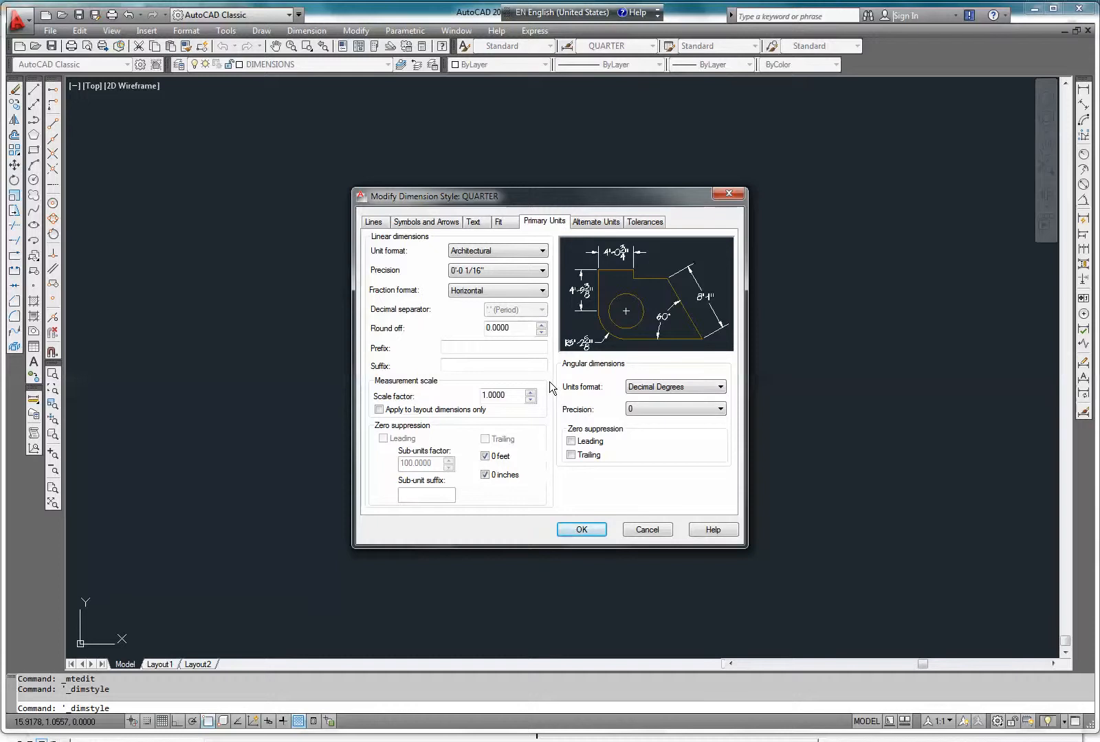
# - Set the QUARTER style's dimension text height to 1/8
pyautogui.click(476, 223)
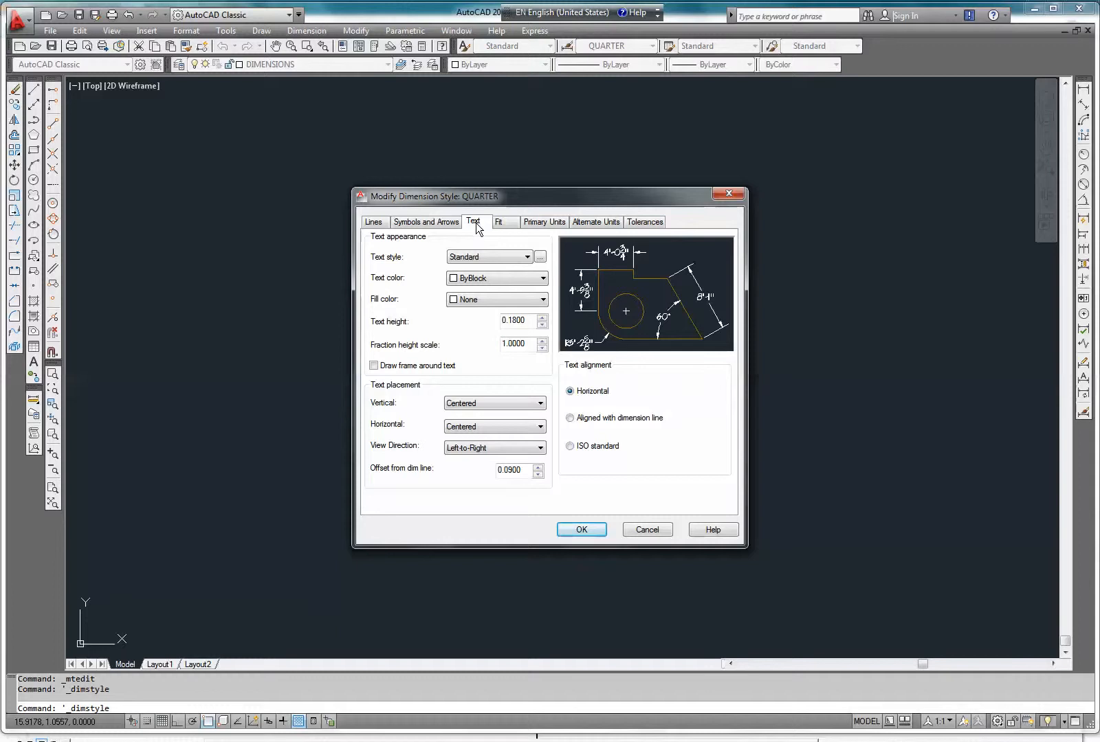
pyautogui.click(541, 324)
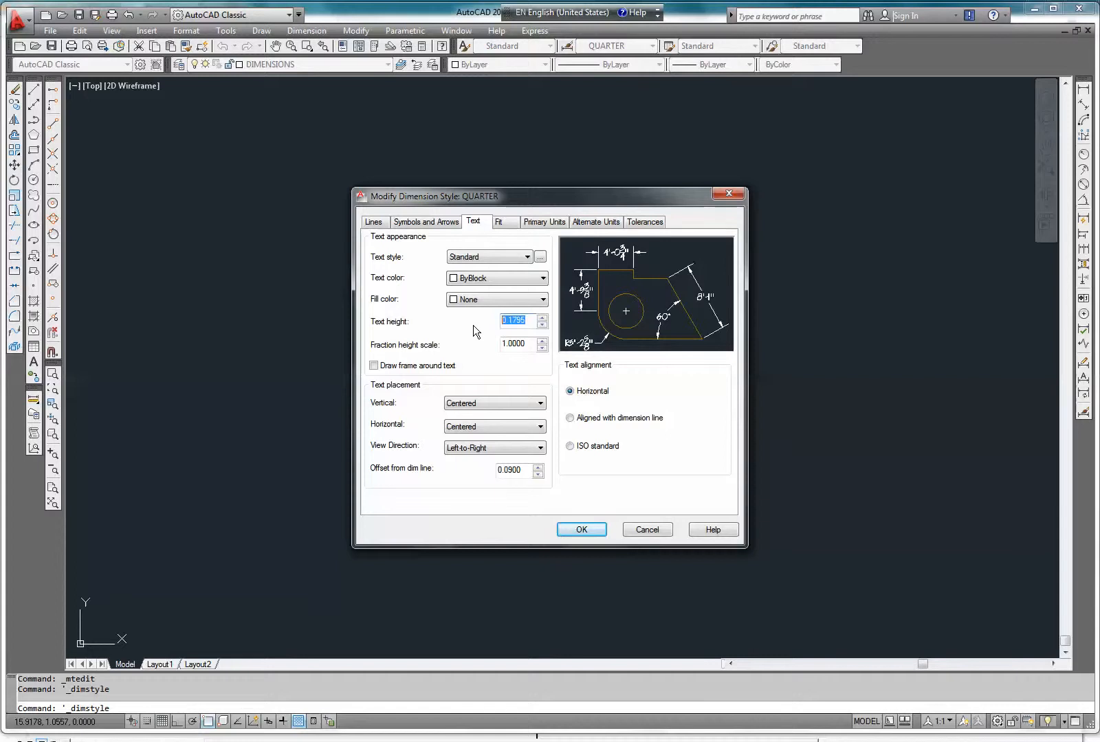
pyautogui.write('1/8')
# - Try the Above option for vertical dimension text placement and return it to Centered
pyautogui.click(541, 404)
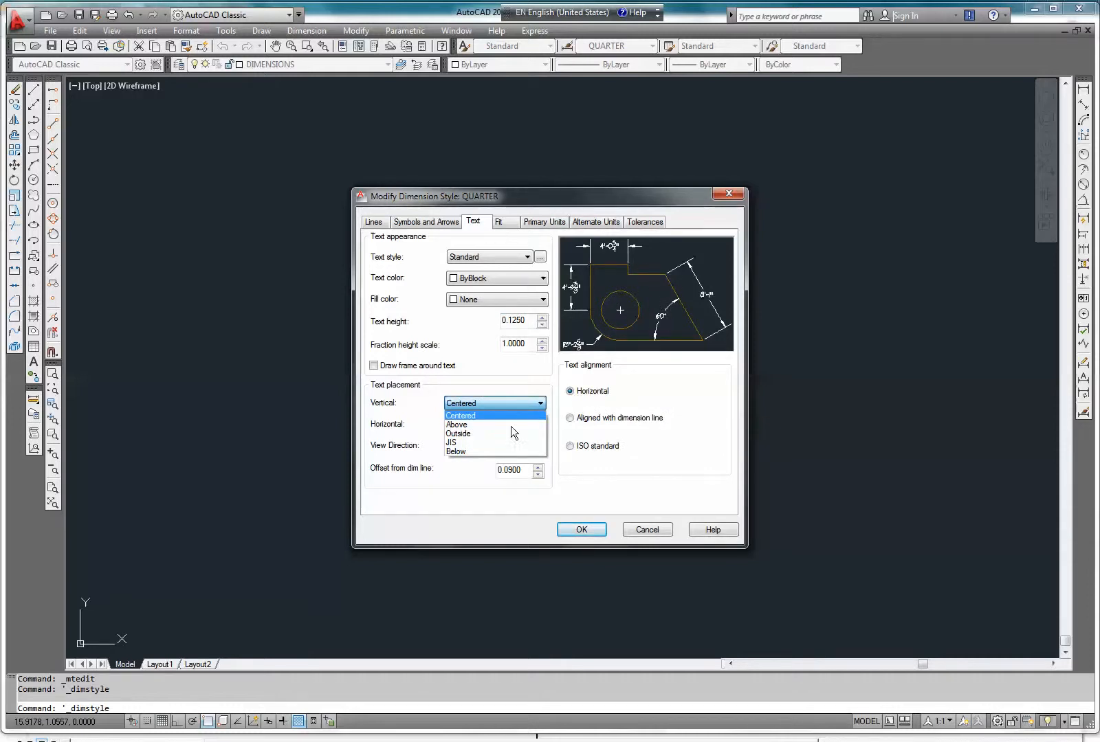
pyautogui.click(459, 425)
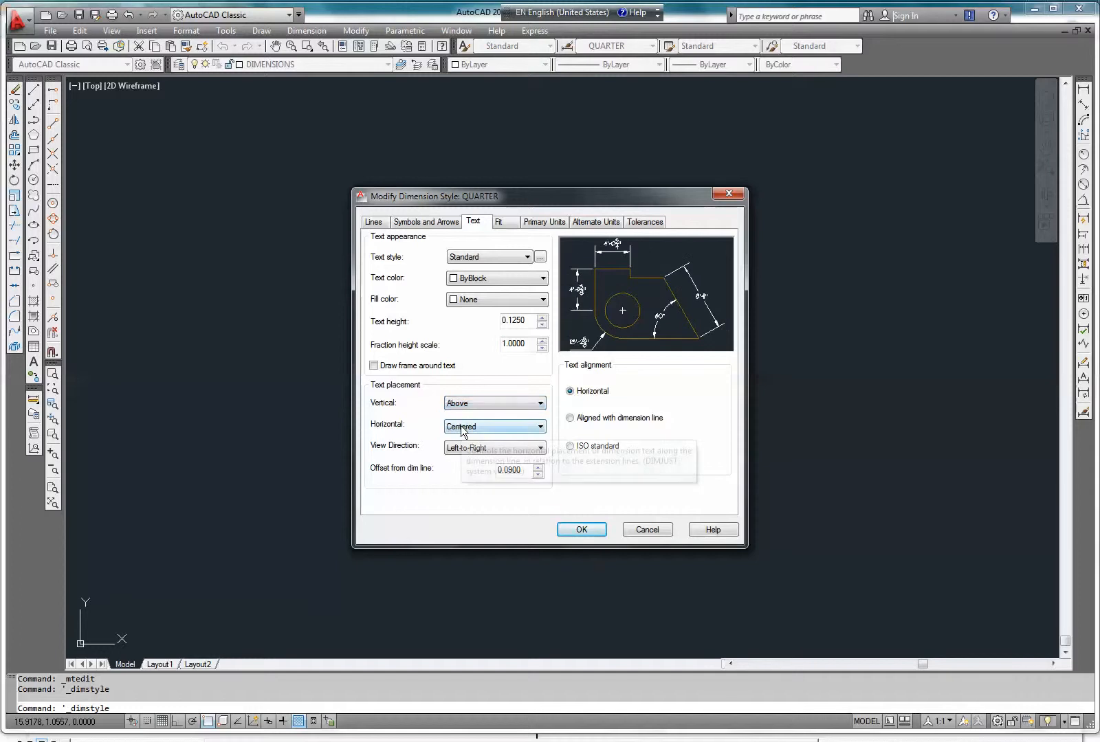
pyautogui.click(513, 405)
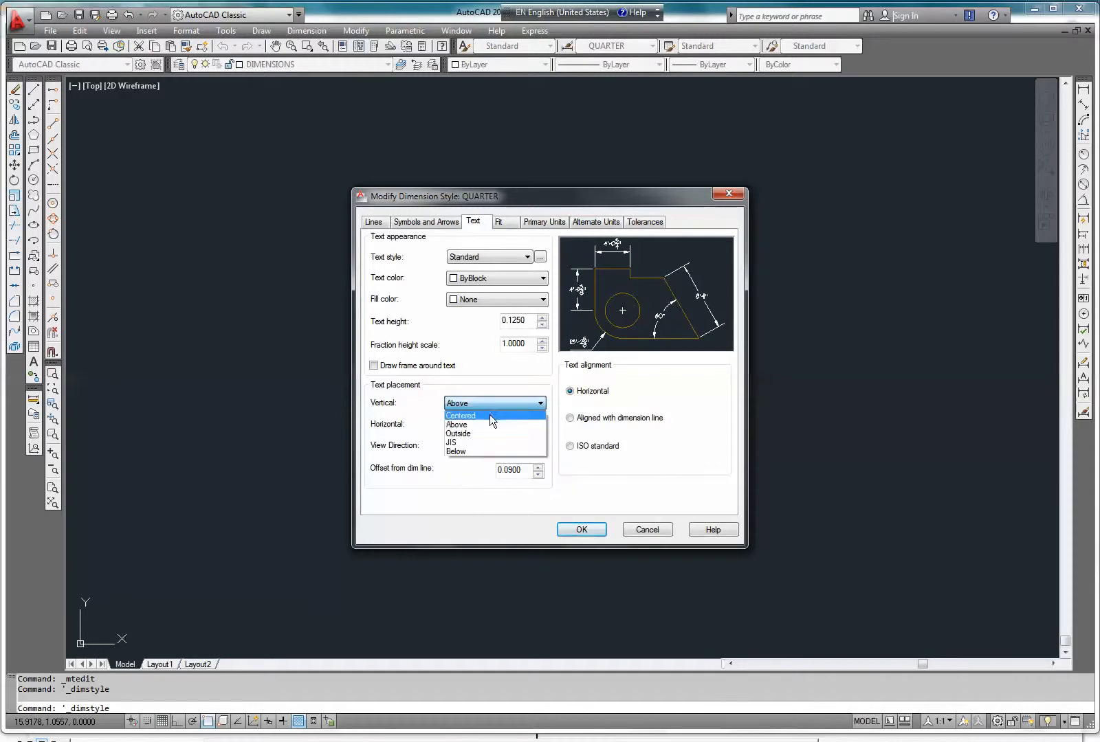
pyautogui.click(490, 415)
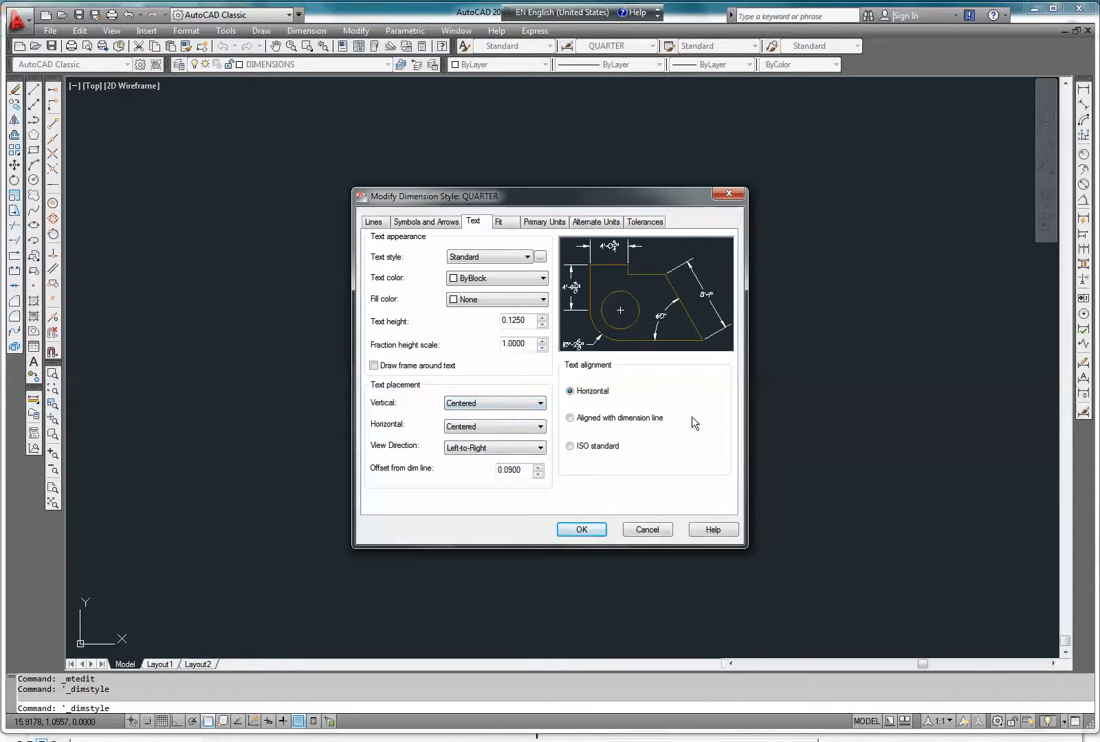
# - Set the QUARTER style's text alignment to Aligned with dimension line
pyautogui.click(570, 418)
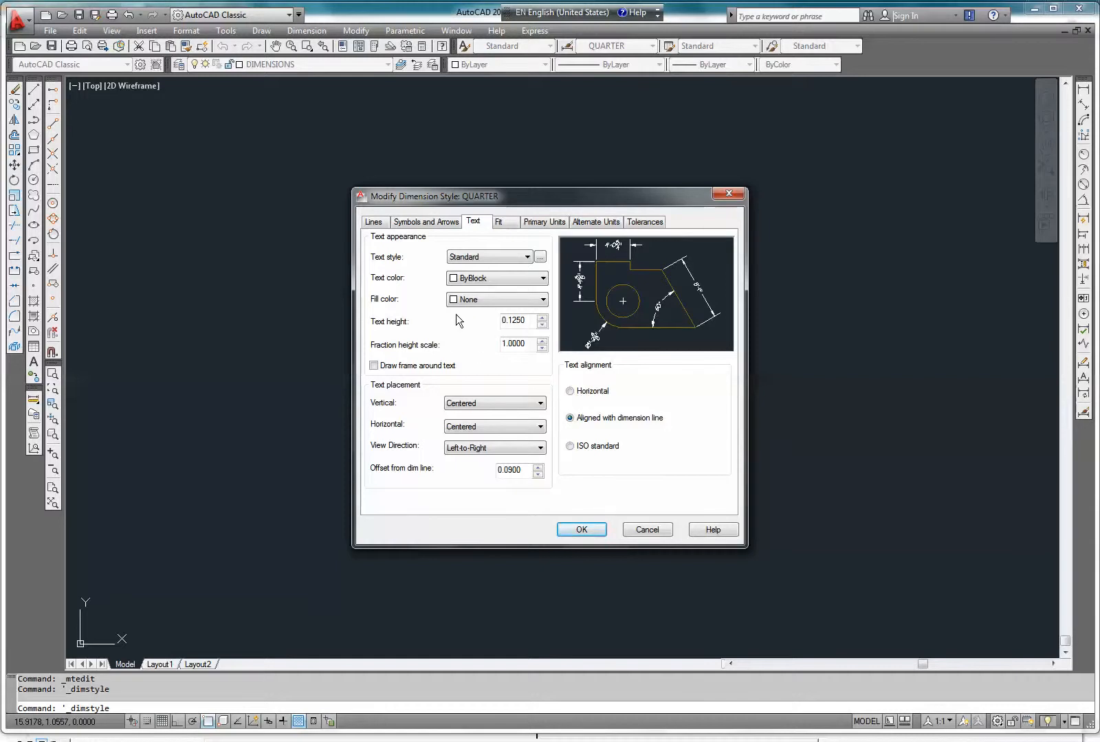
# - Try Right angle arrowheads for the QUARTER style's dimension lines and return them to Closed filled
pyautogui.click(419, 224)
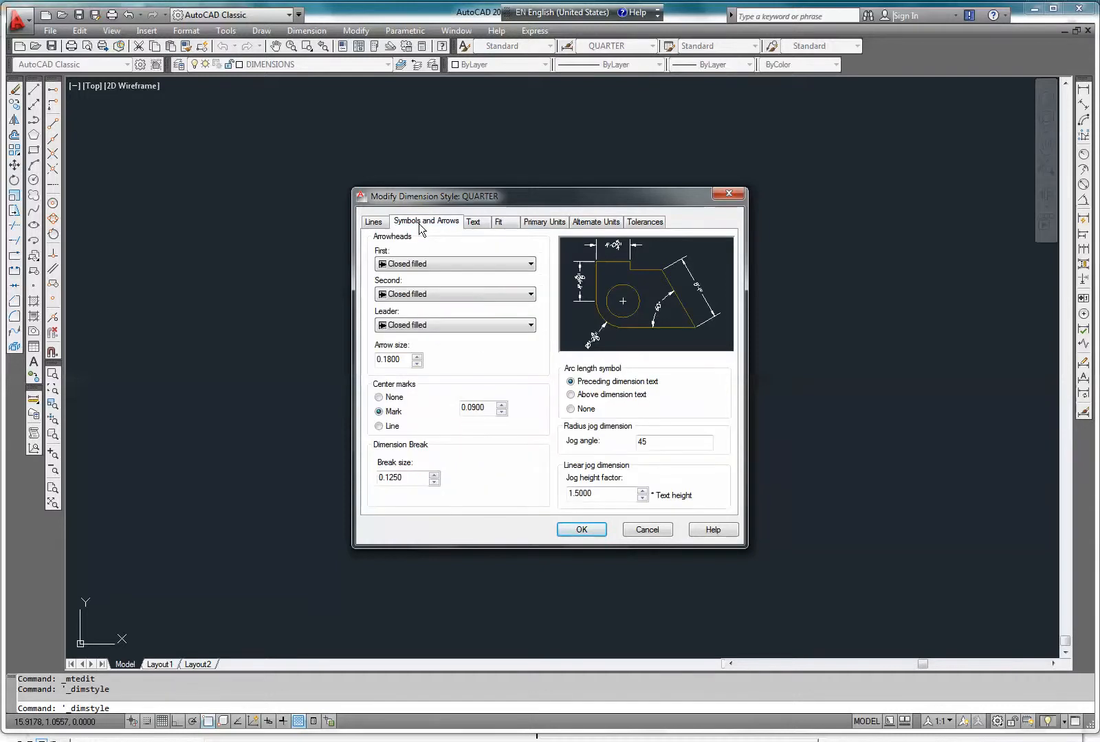
pyautogui.click(531, 264)
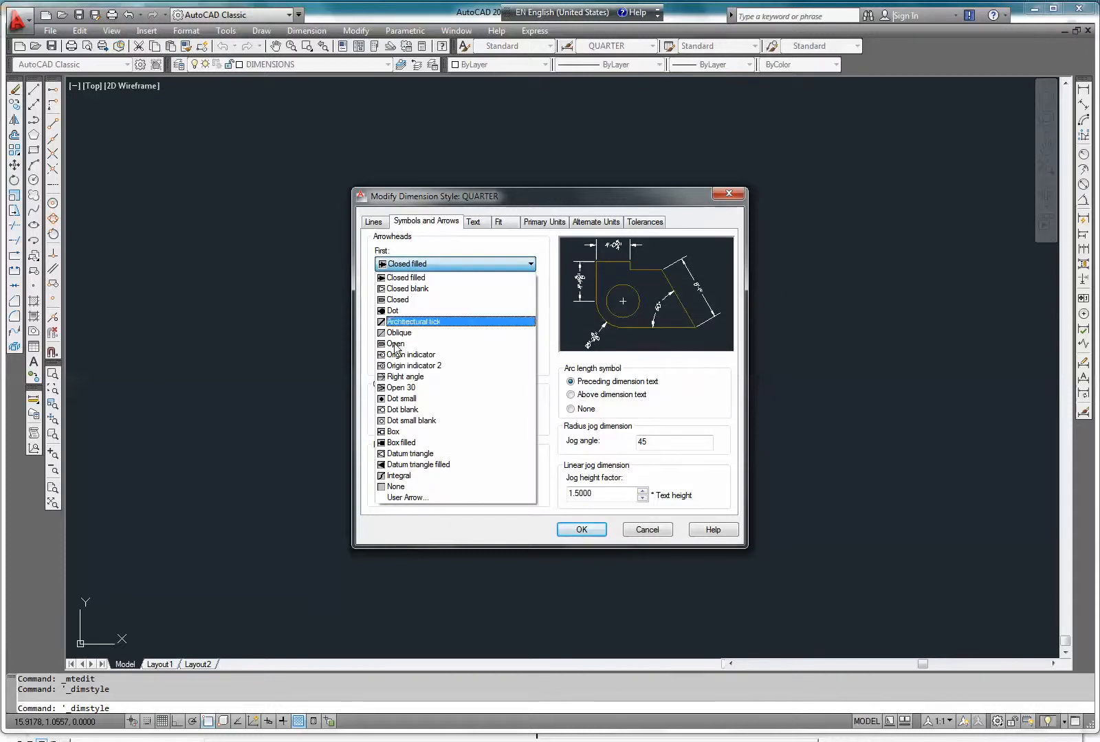
pyautogui.click(402, 378)
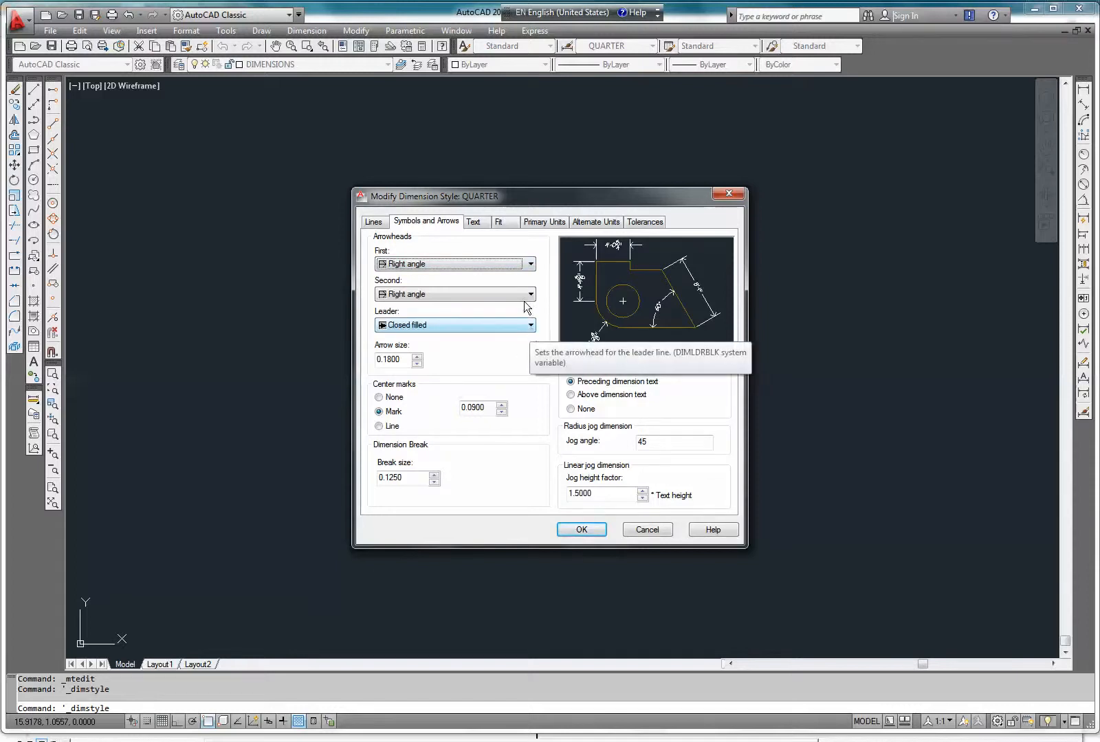
pyautogui.click(530, 263)
pyautogui.click(406, 277)
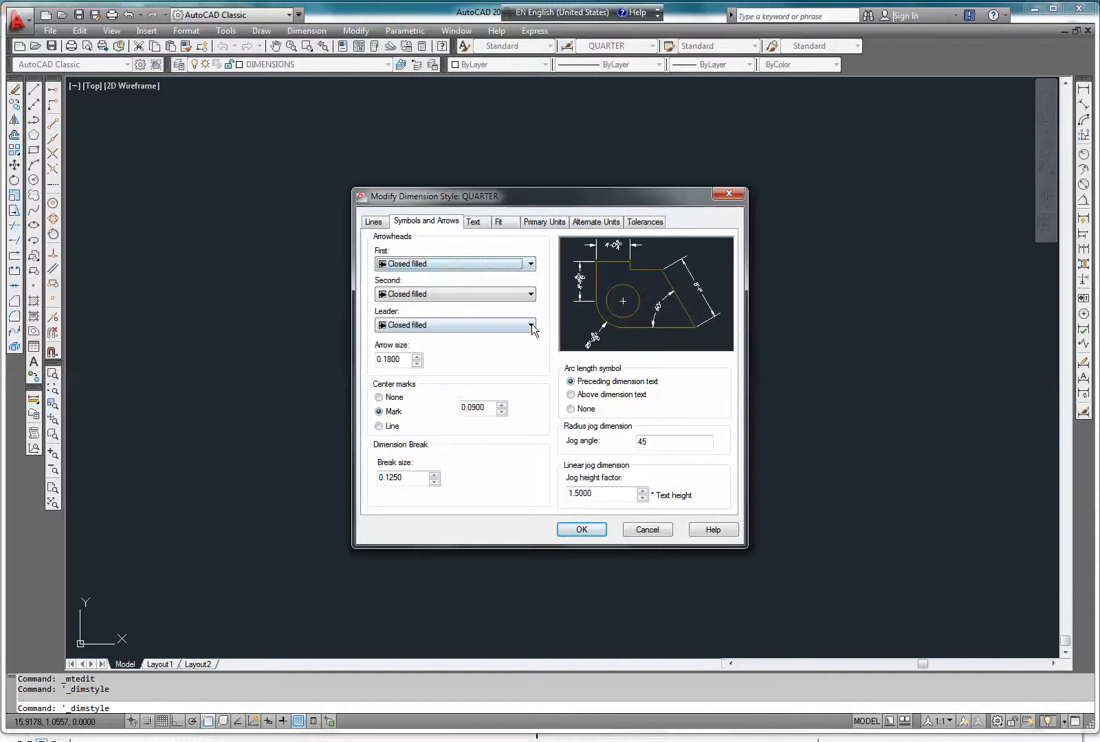
# - Set the QUARTER style's leader arrowhead to Right angle, save the style and close the Dimension Style Manager
pyautogui.click(385, 320)
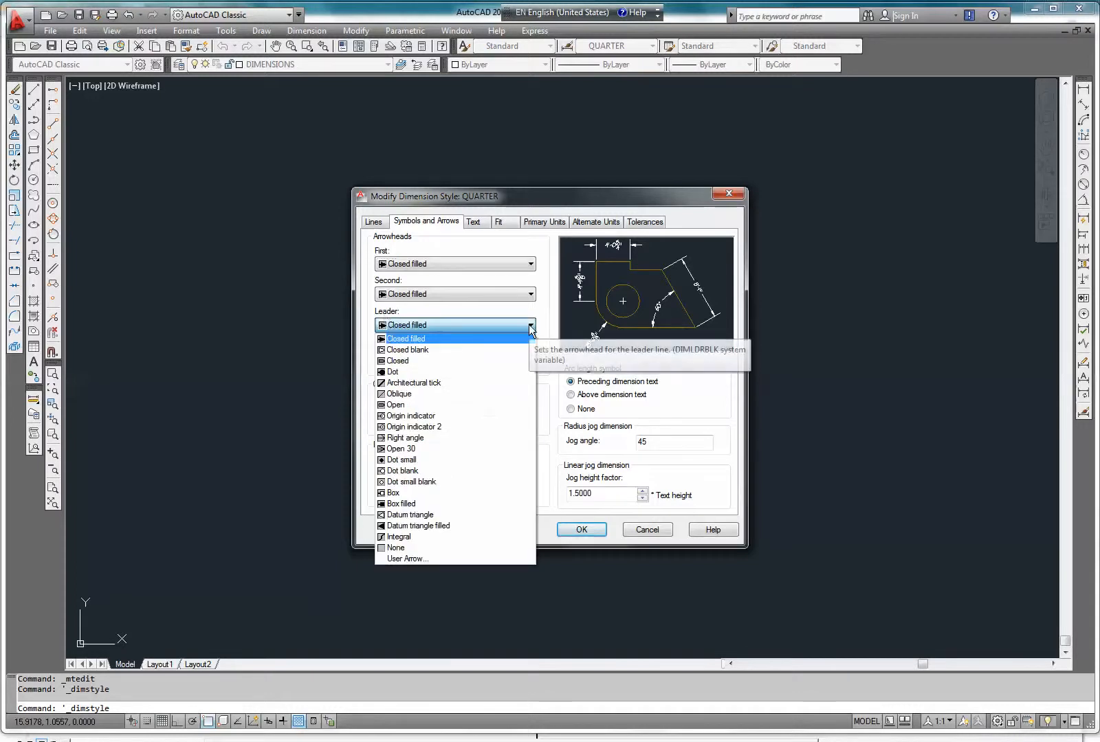
pyautogui.click(407, 439)
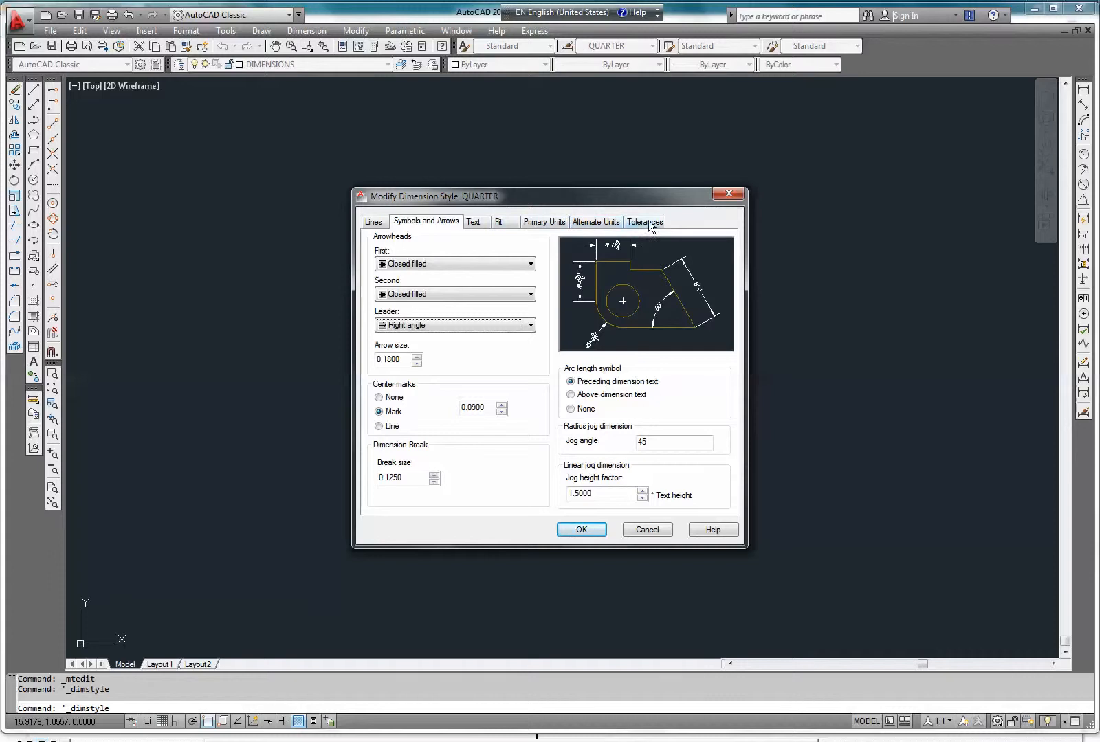
pyautogui.click(375, 222)
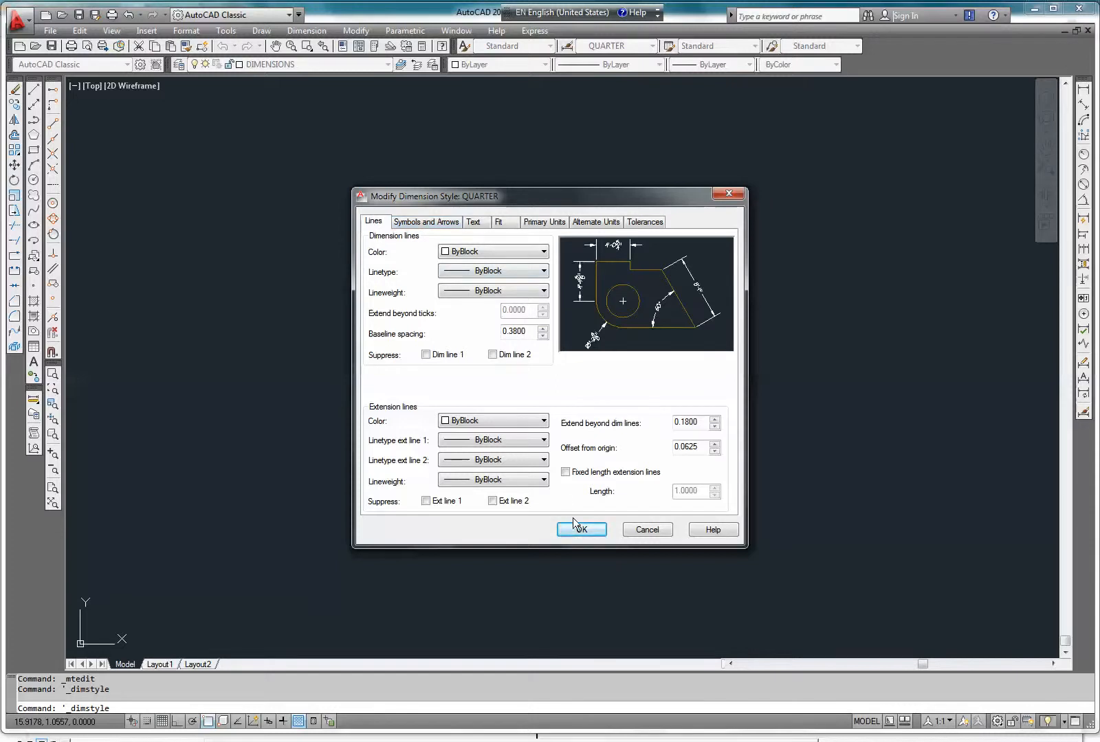
pyautogui.click(446, 223)
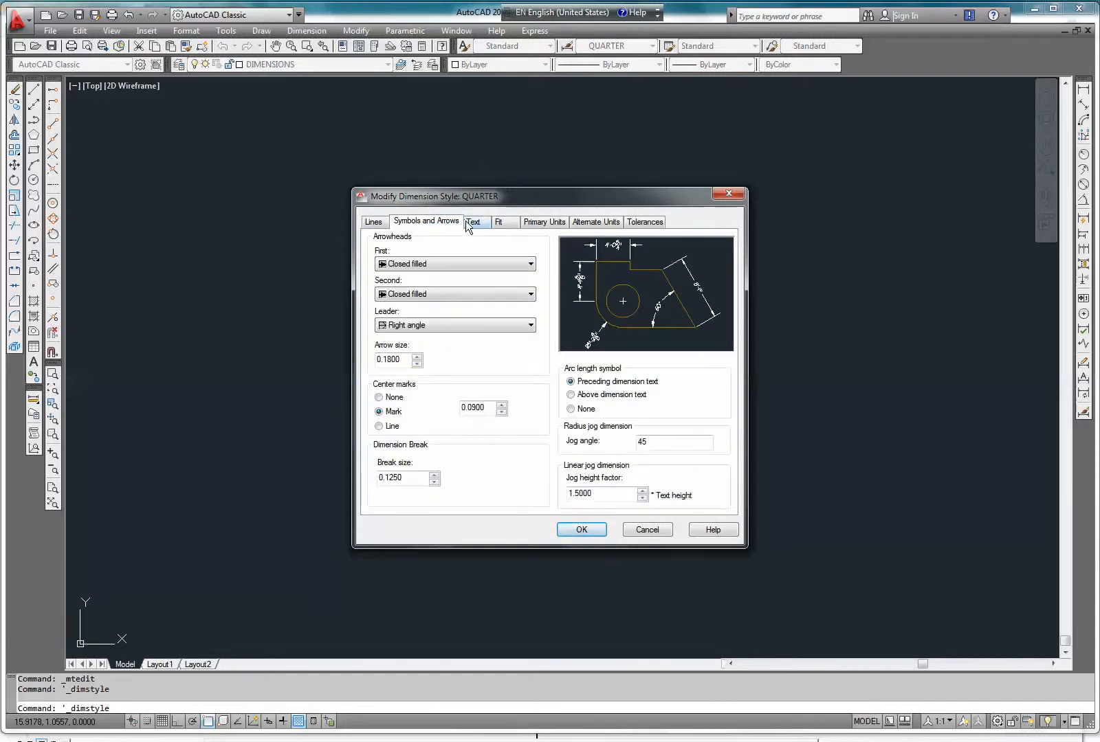
pyautogui.click(584, 530)
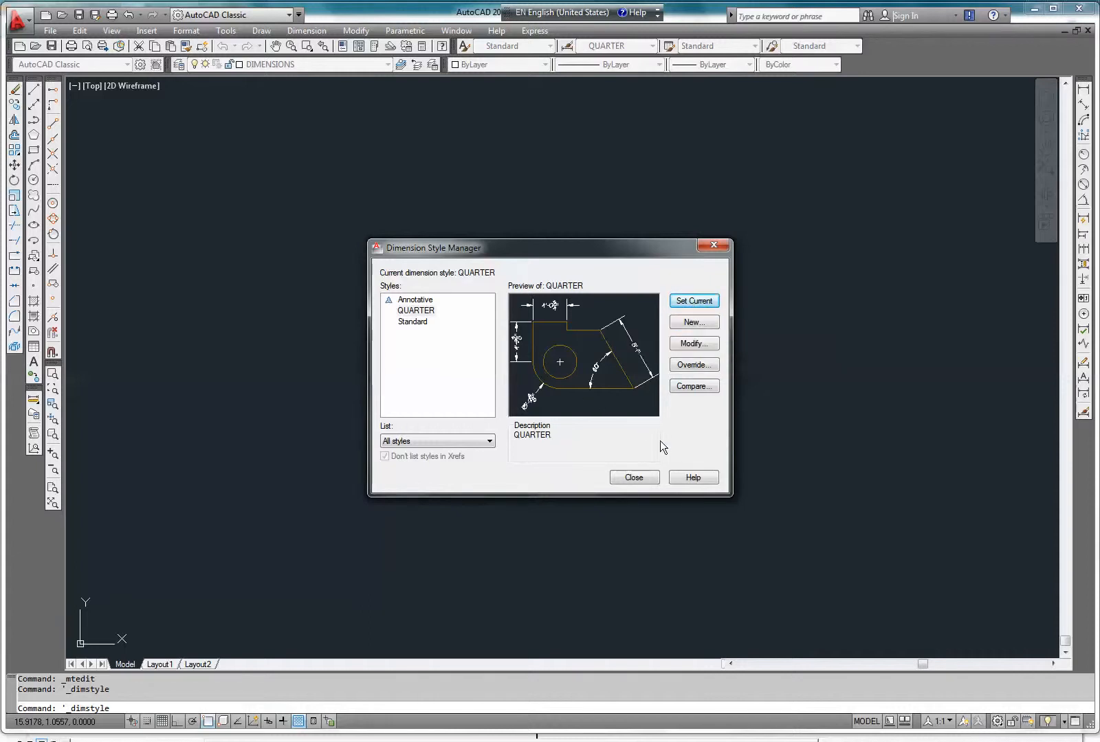
pyautogui.click(639, 479)
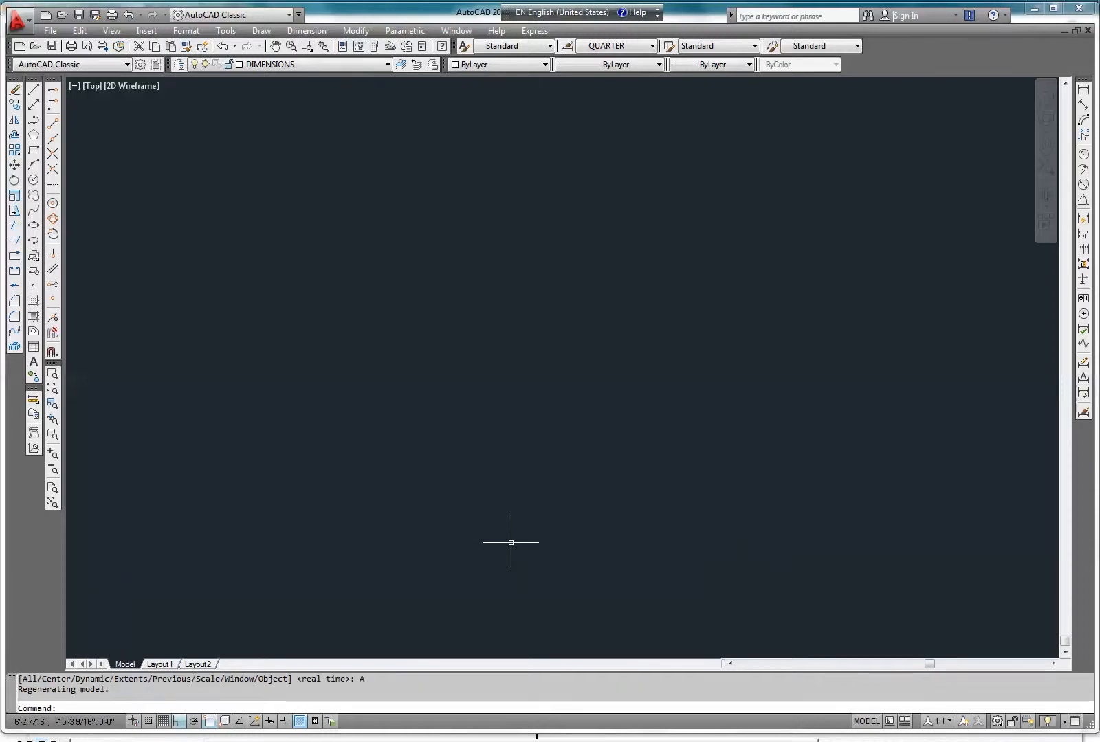
# - Add a linear dimension to the four-sided shape's top edge, placed above it
pyautogui.moveTo(534, 247); pyautogui.dragTo(528, 642, button='middle')
pyautogui.scroll(-2, 523, 517)
pyautogui.moveTo(525, 474); pyautogui.dragTo(491, 458, button='middle')
pyautogui.scroll(2, 512, 422)
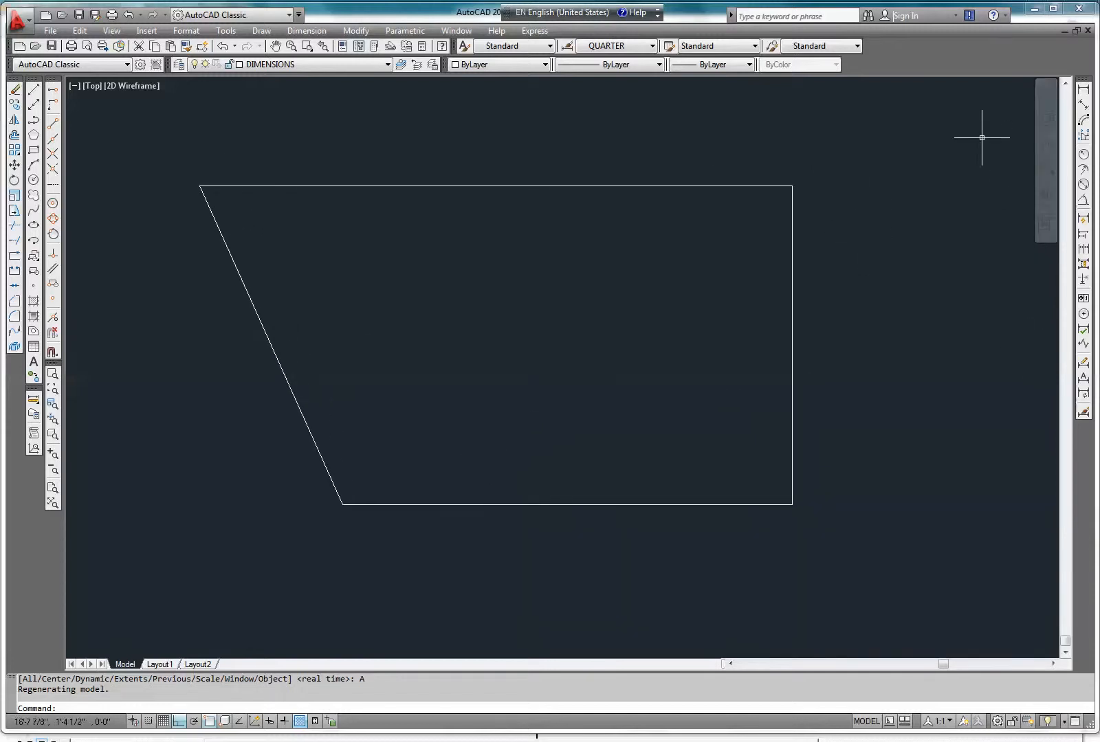
pyautogui.click(1083, 92)
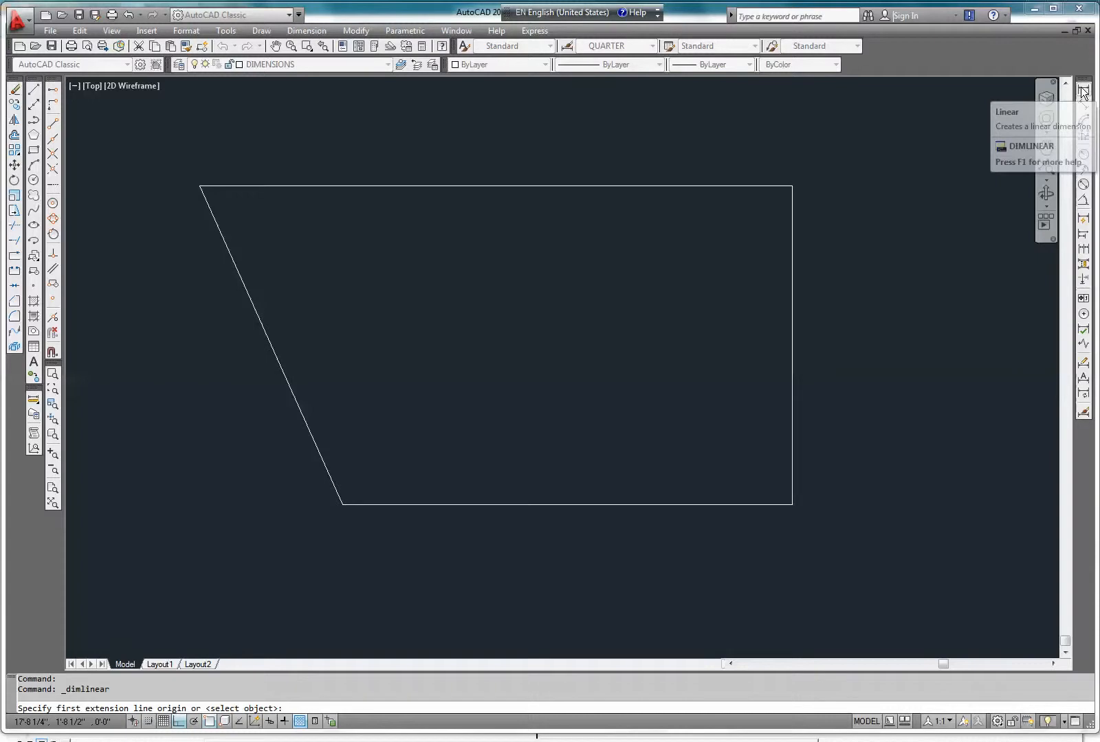
pyautogui.click(199, 185)
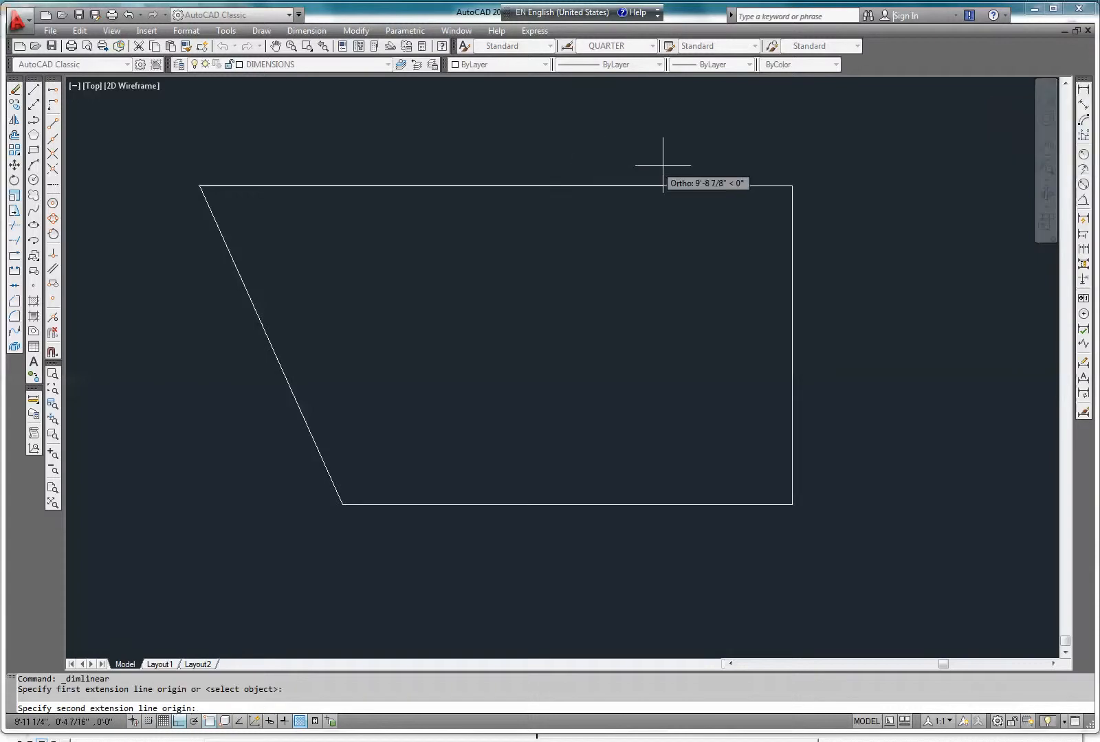
pyautogui.click(790, 184)
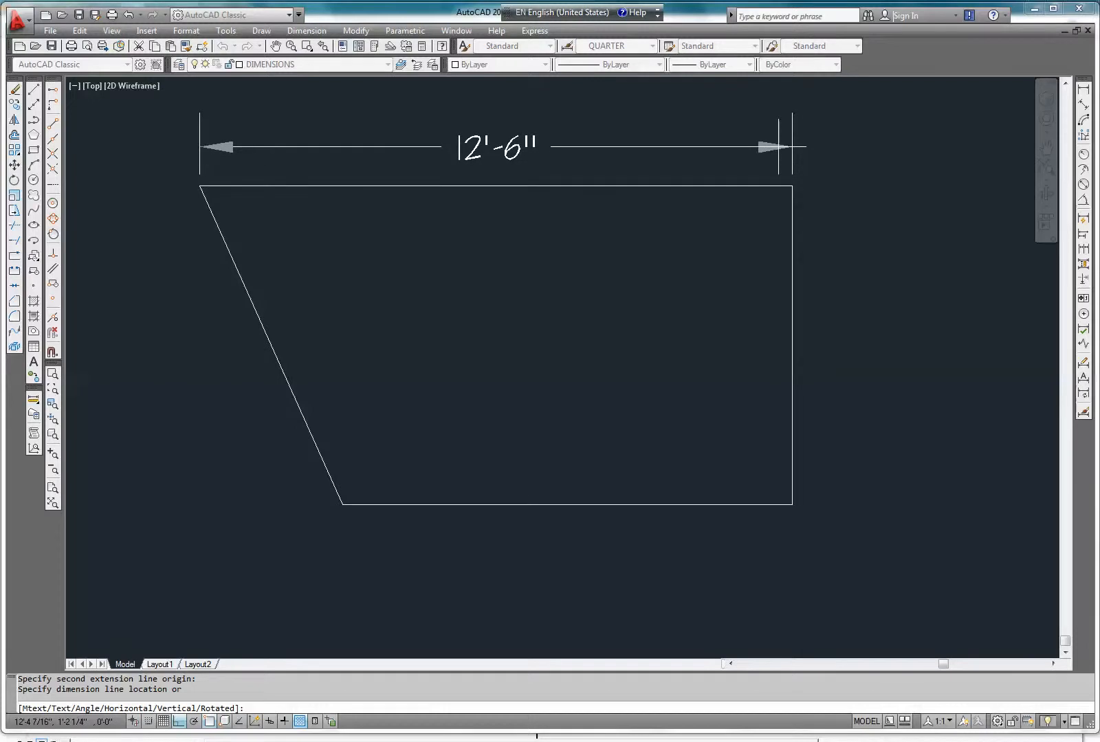
pyautogui.click(790, 142)
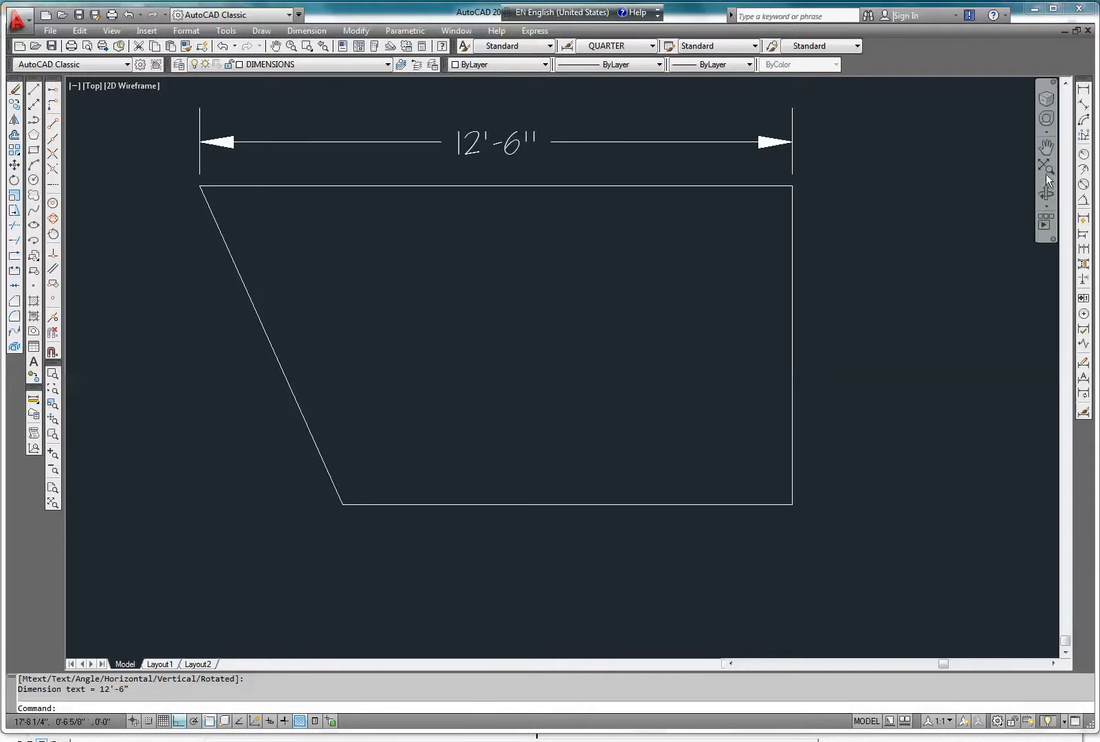
# - Add a vertical linear dimension to the shape's right edge, placed outside it
pyautogui.click(1083, 90)
pyautogui.click(796, 187)
pyautogui.click(794, 504)
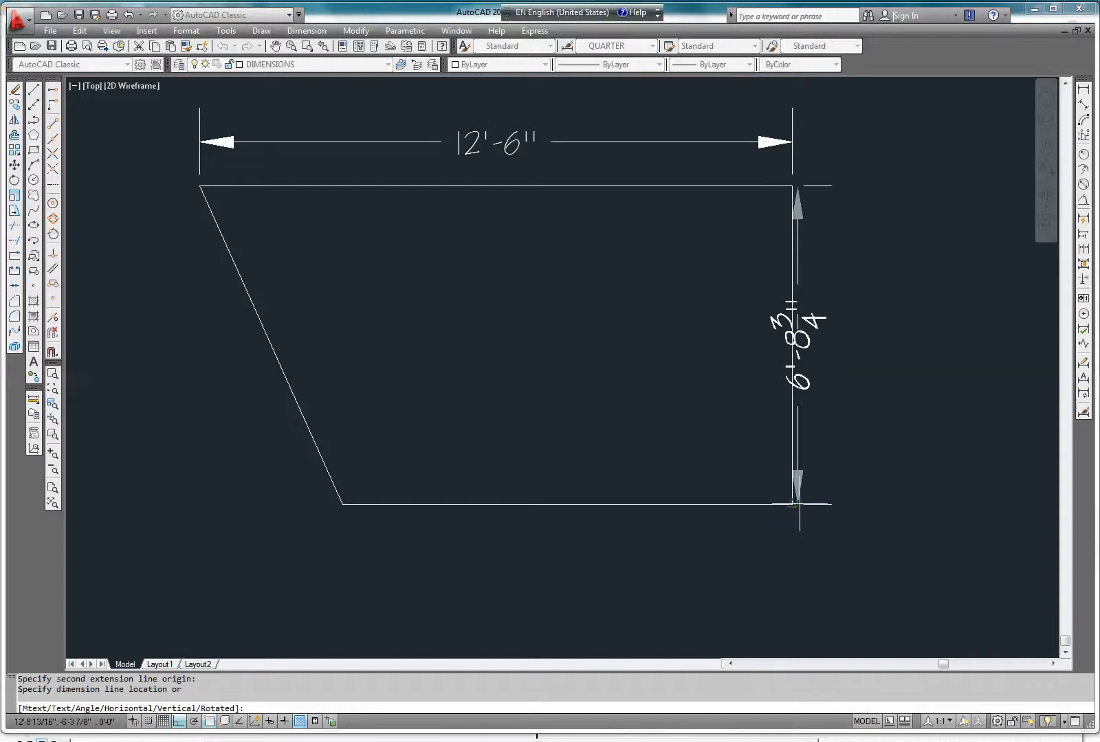
pyautogui.click(898, 474)
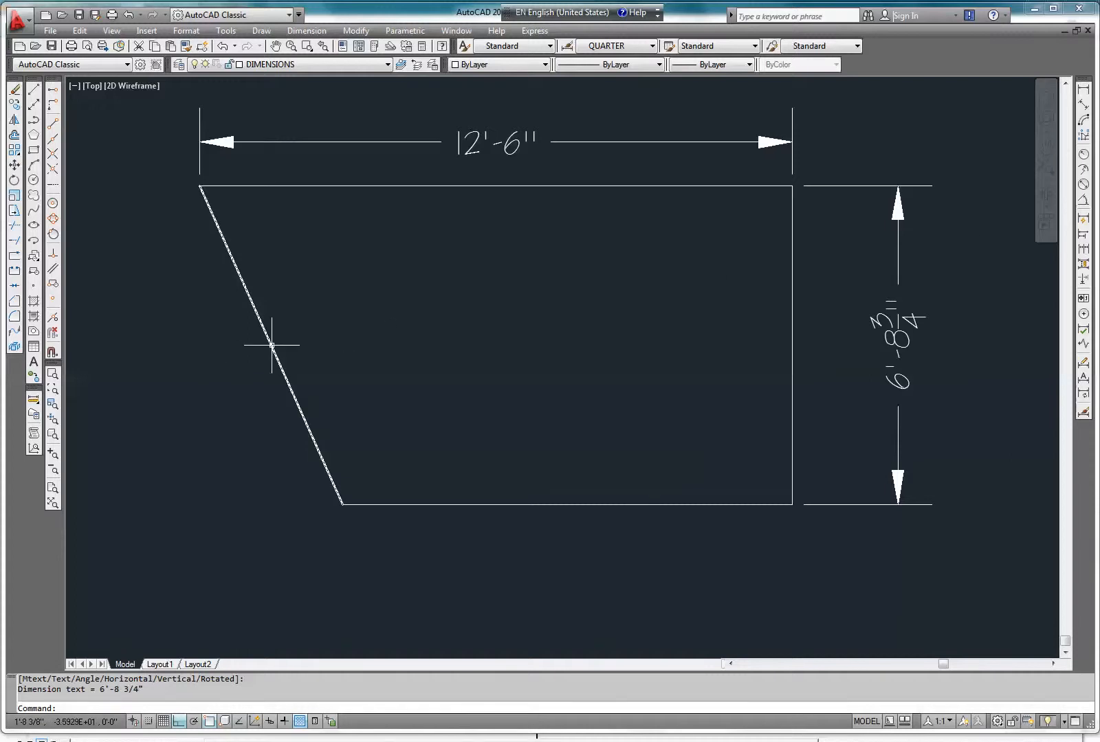
# - Add an aligned dimension to the shape's slanted left edge, placed outside it
pyautogui.click(1084, 107)
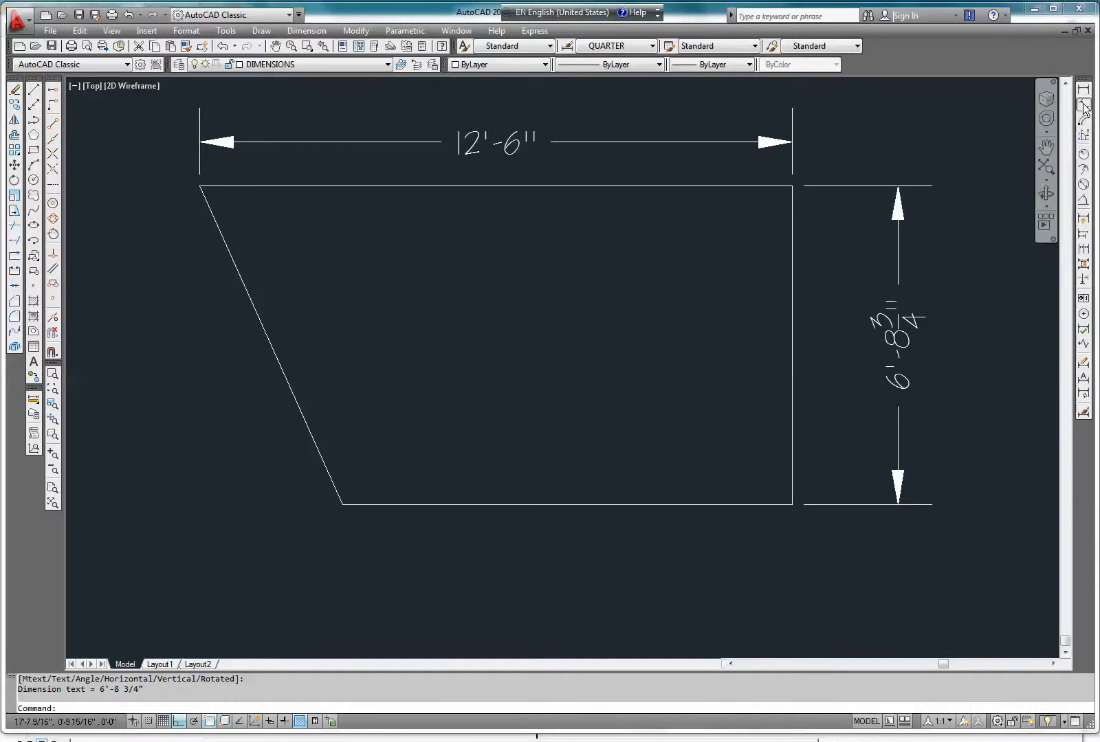
pyautogui.click(342, 505)
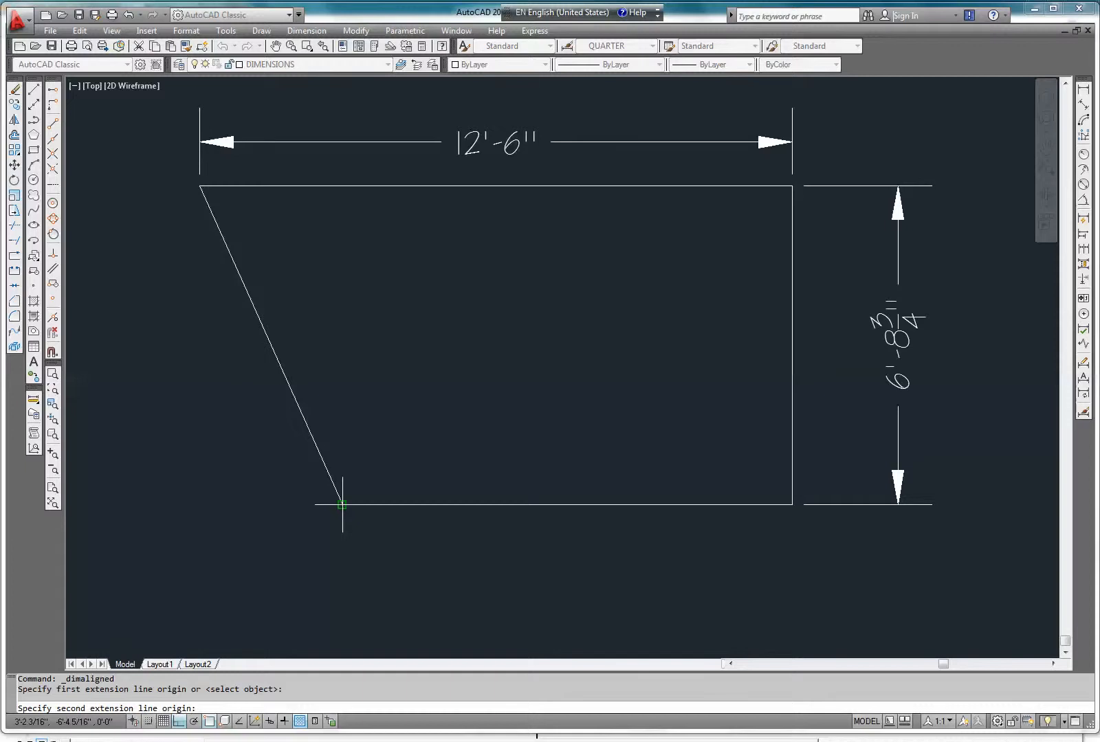
pyautogui.click(199, 186)
pyautogui.click(146, 220)
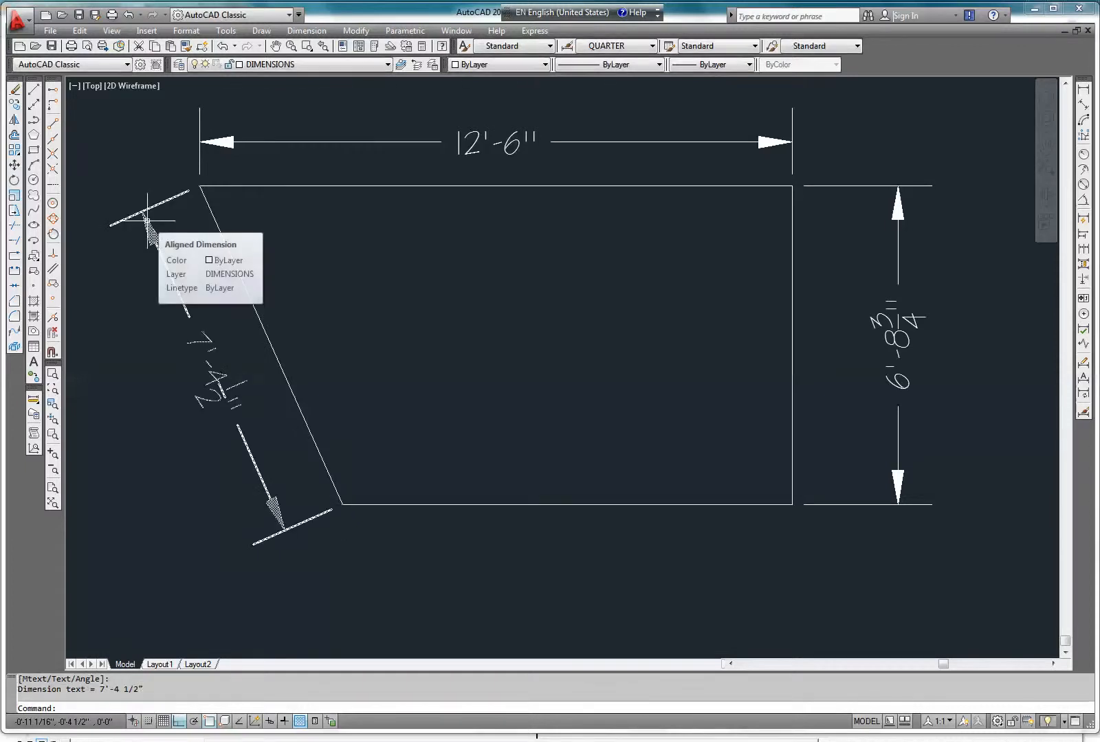
pyautogui.press('Return')
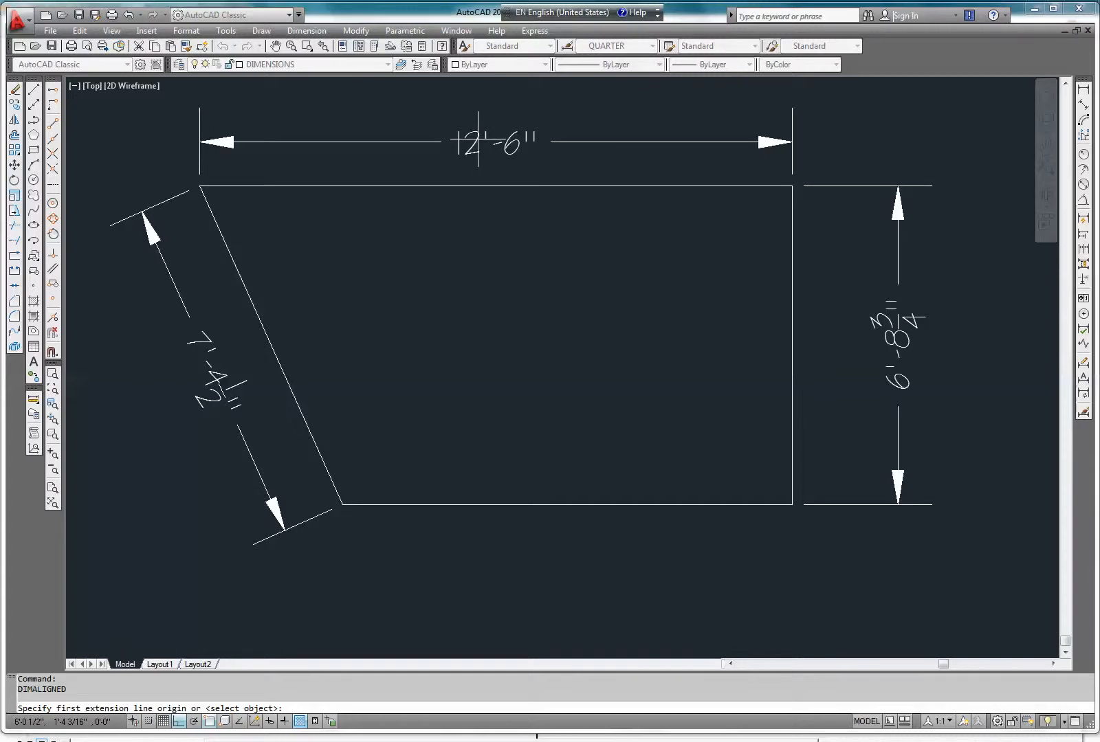
pyautogui.moveTo(550, 137)
pyautogui.mouseDown(button='middle')
pyautogui.moveTo(537, 228)
pyautogui.moveTo(550, 432)
pyautogui.moveTo(343, 371)
pyautogui.moveTo(375, 357)
pyautogui.mouseUp(button='middle')
pyautogui.scroll(8, 407, 275)
pyautogui.scroll(2, 532, 440)
pyautogui.scroll(2, 374, 357)
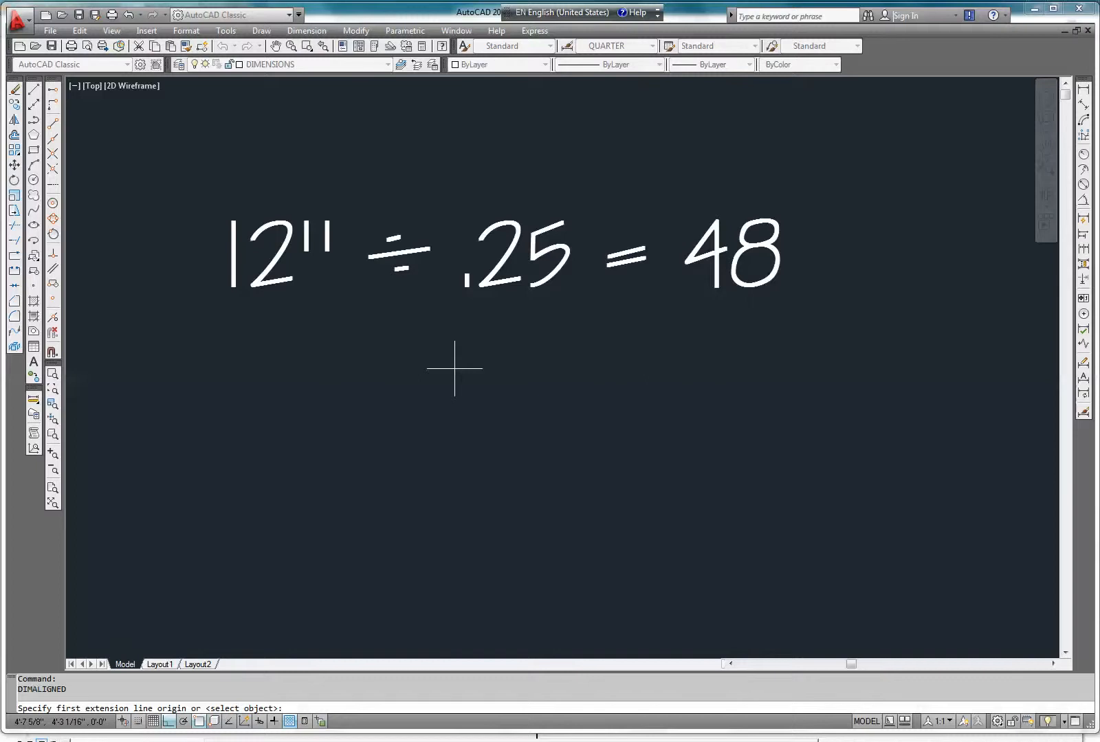
pyautogui.click(564, 255)
pyautogui.click(565, 256)
pyautogui.click(566, 255)
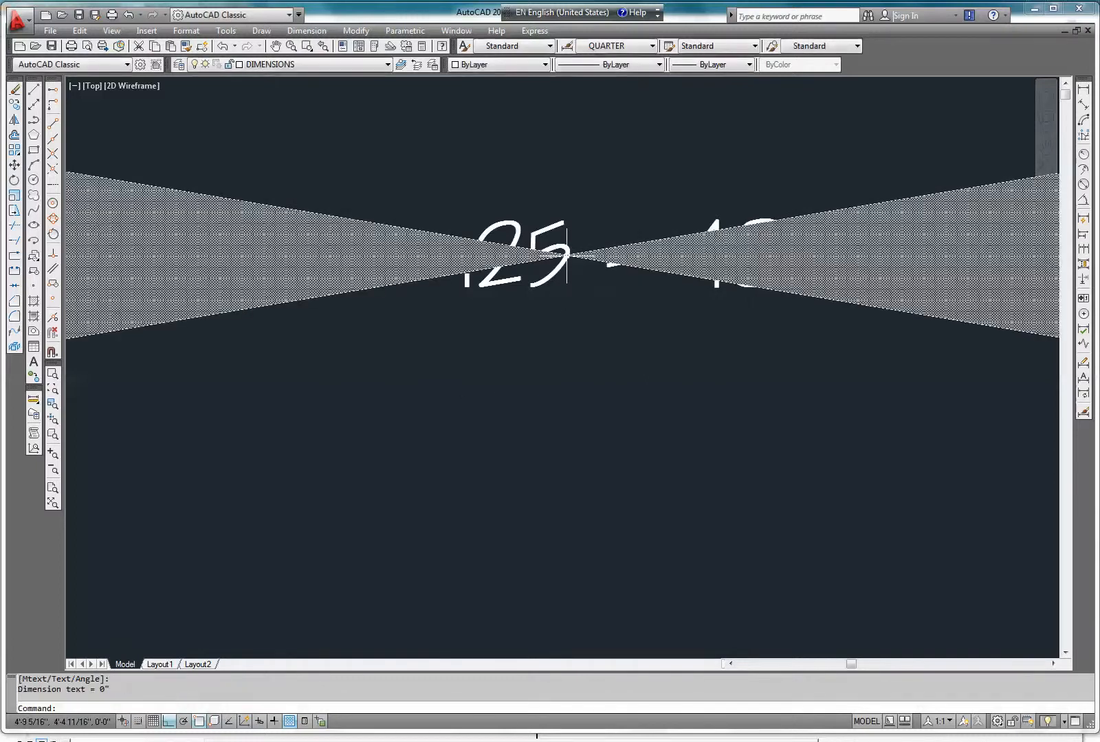
pyautogui.rightClick(576, 265)
pyautogui.press('Escape')
pyautogui.press('Escape')
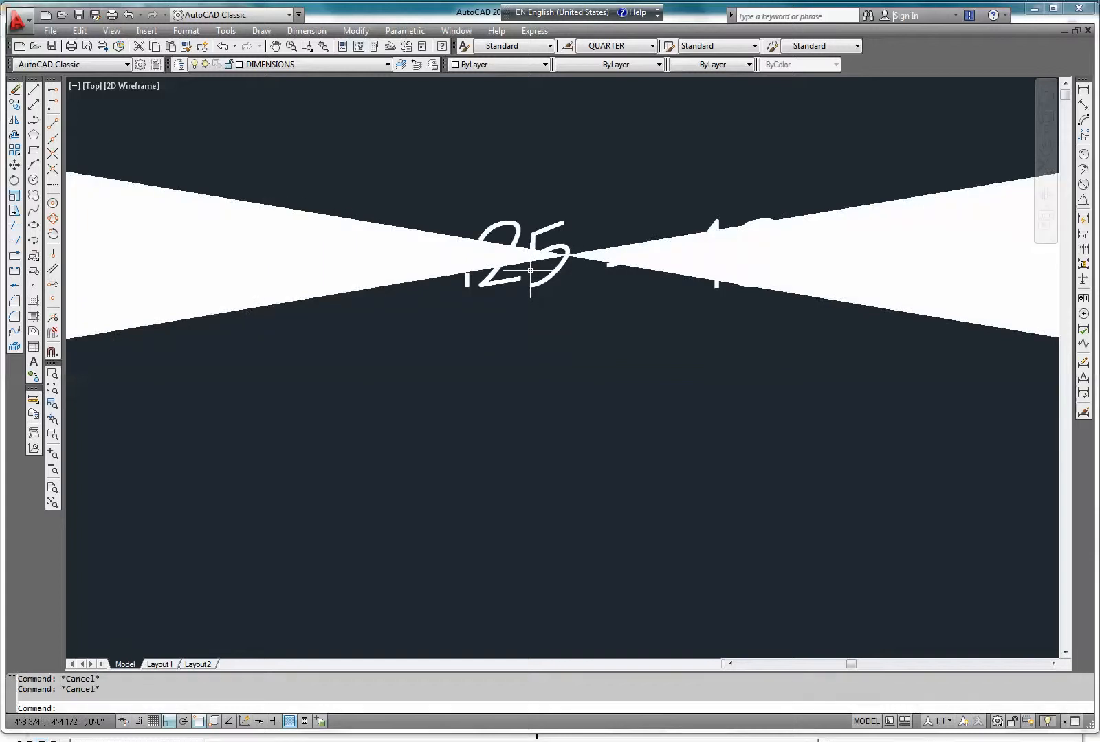
pyautogui.hotkey('ctrl', 'z')
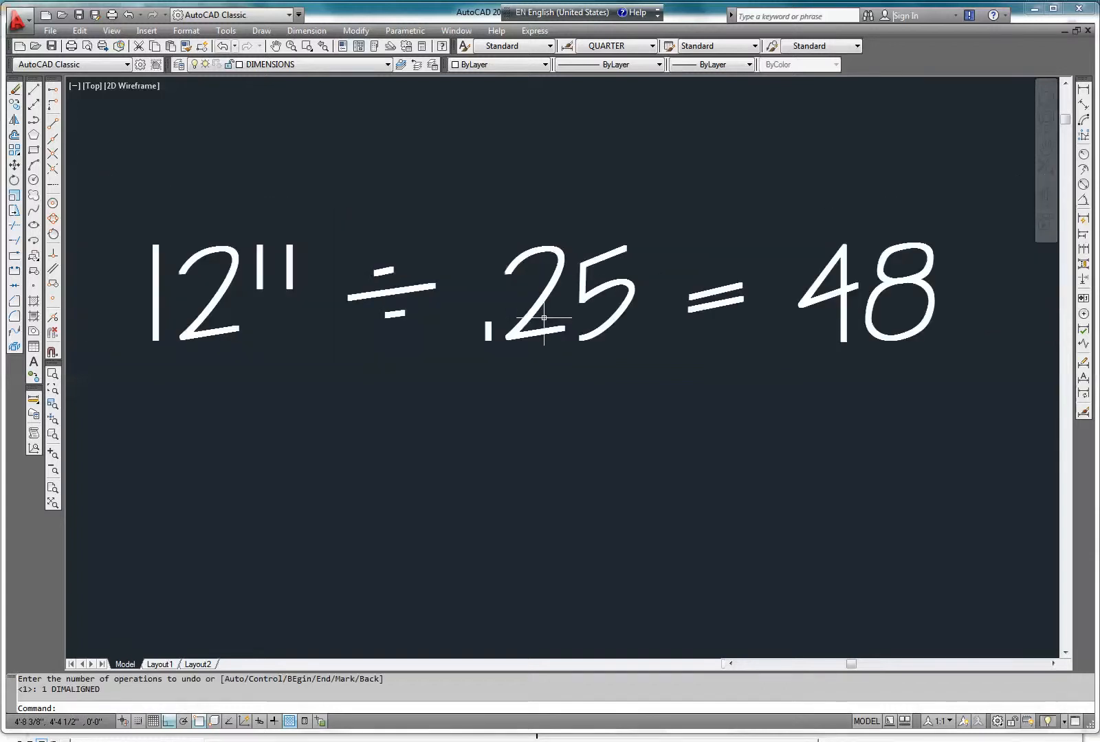
# - Edit the scale factor note so it reads 12" ÷ .125 = 96
pyautogui.click(551, 291)
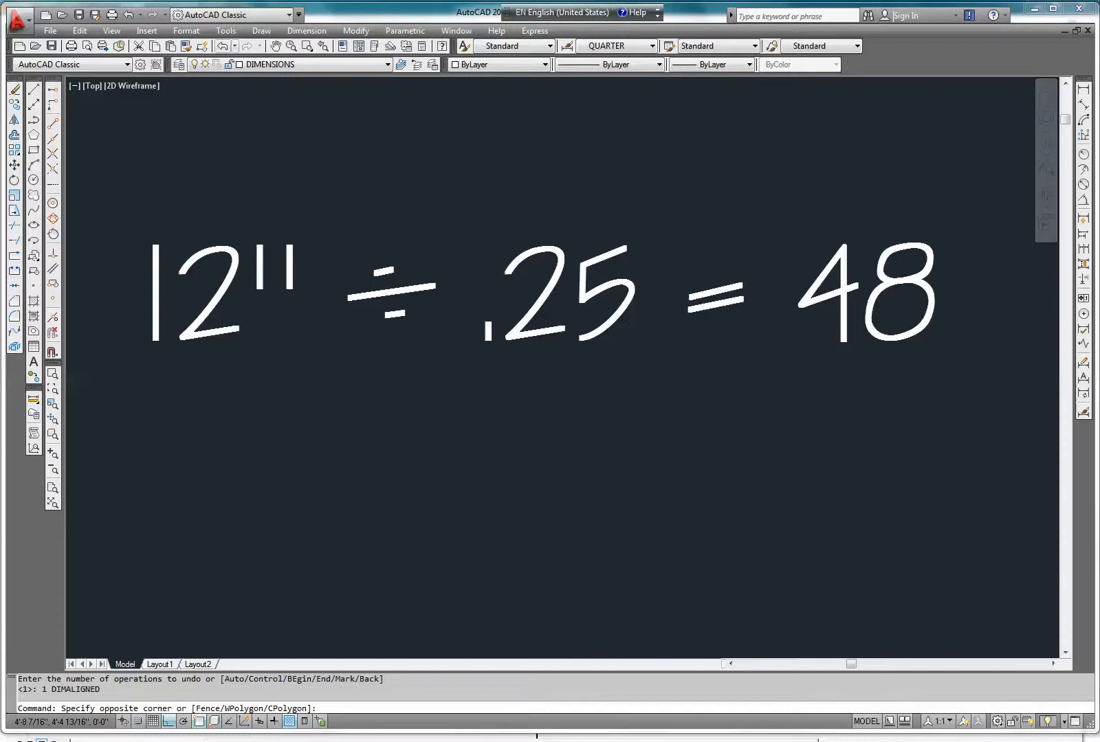
pyautogui.click(552, 290)
pyautogui.doubleClick(552, 289)
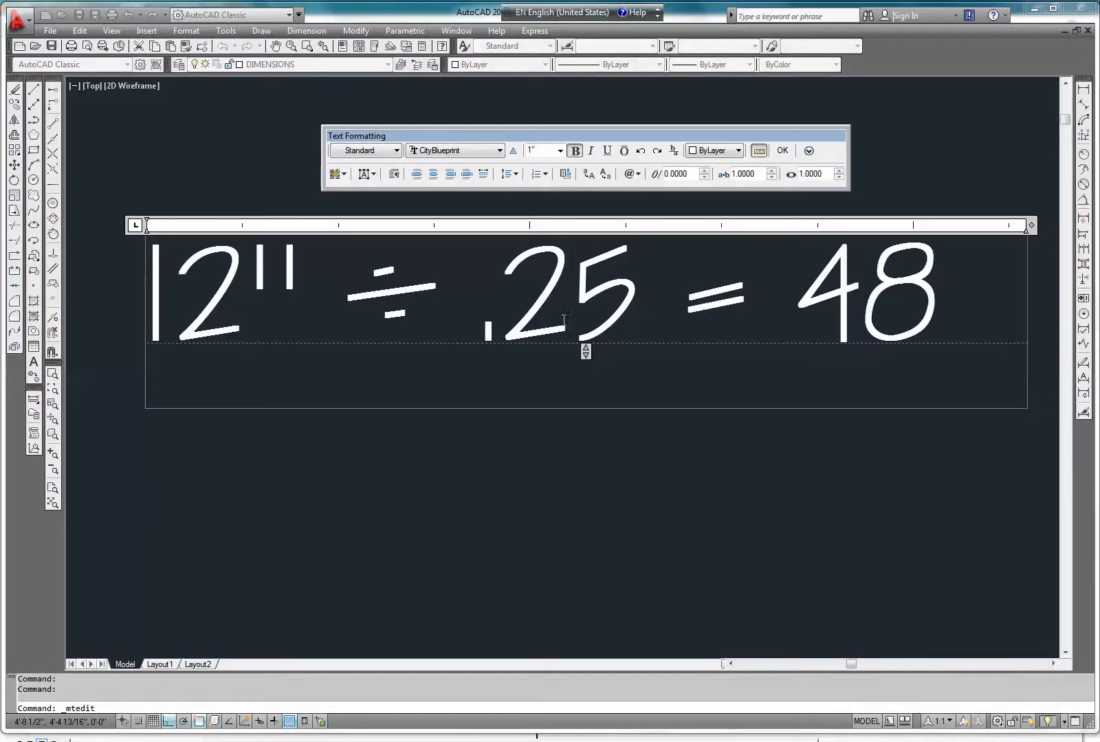
pyautogui.click(518, 317)
pyautogui.write('1')
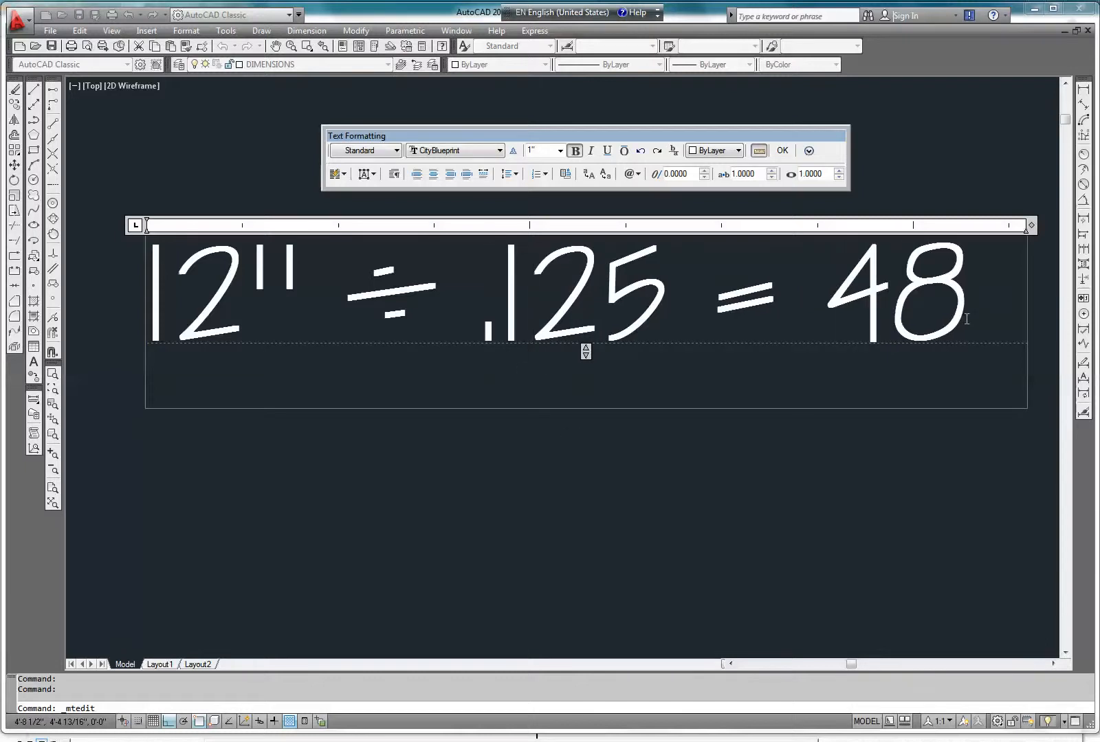
pyautogui.moveTo(972, 318); pyautogui.dragTo(851, 317)
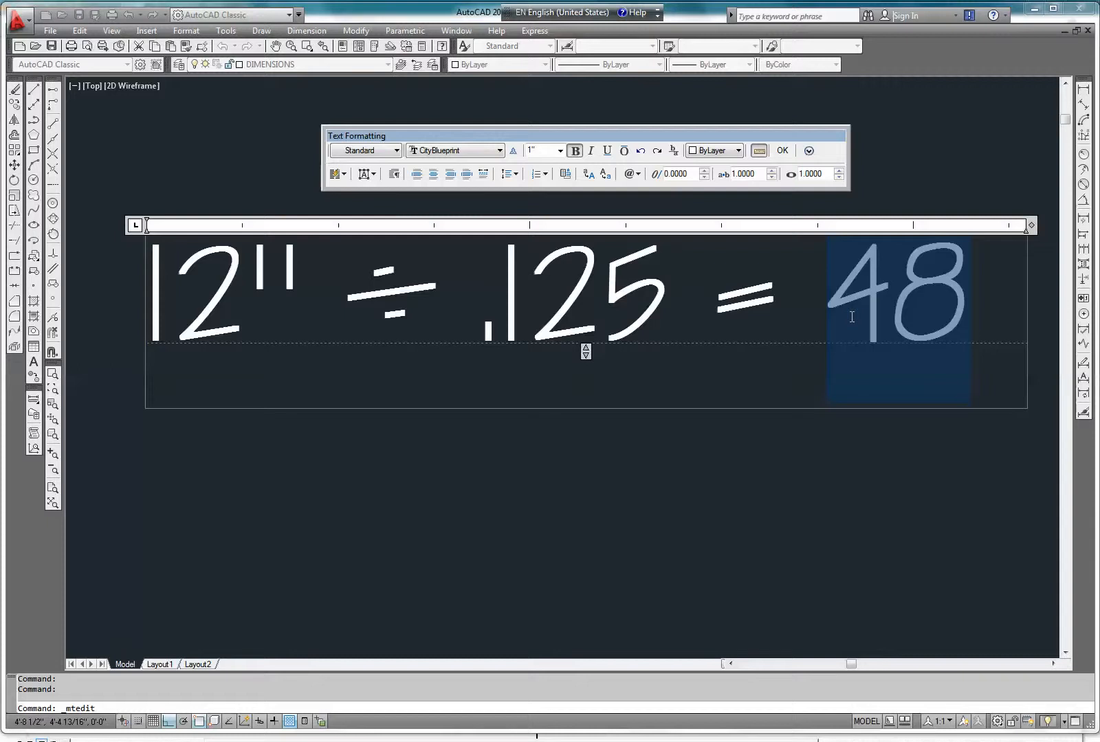
pyautogui.write('96')
pyautogui.click(782, 151)
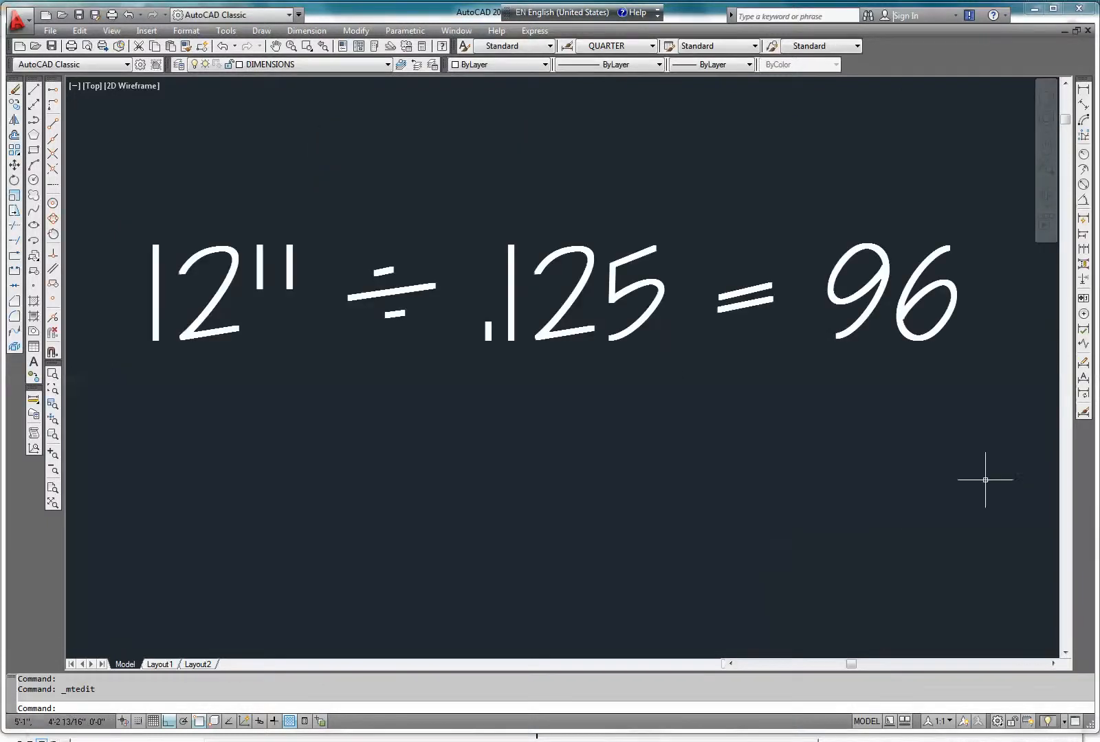
# - Create a dimension style named EIGHT based on QUARTER and set its overall scale to 96
pyautogui.click(1083, 414)
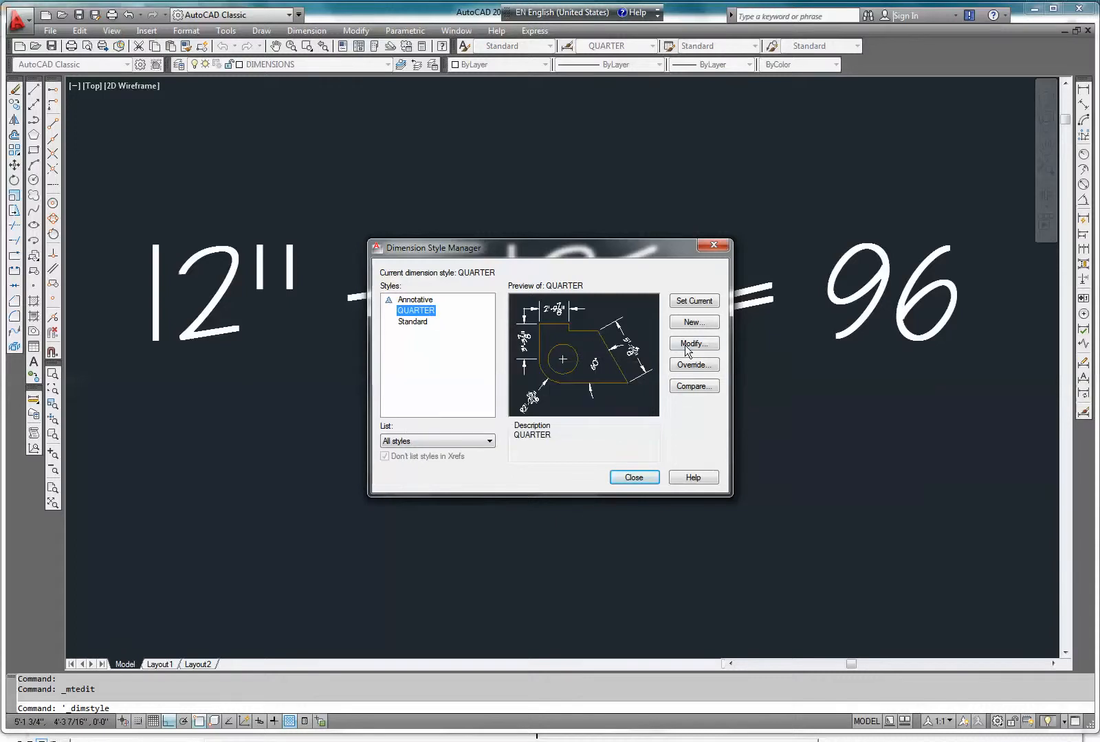
pyautogui.click(692, 325)
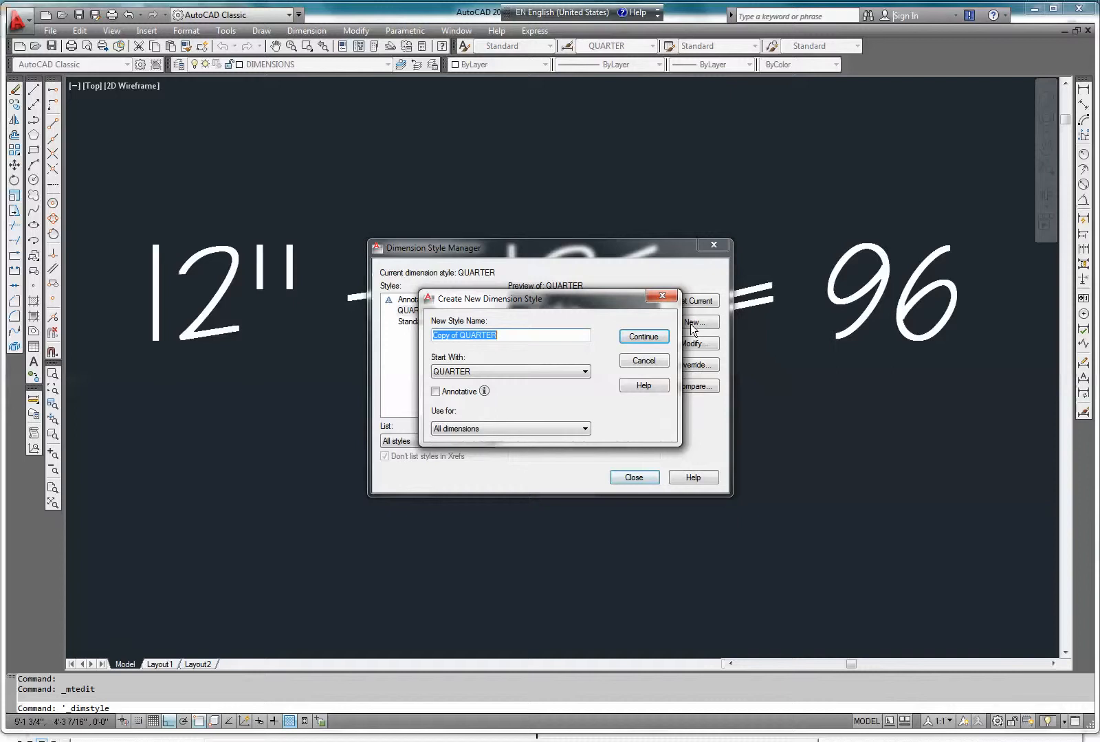
pyautogui.write('EIGHT')
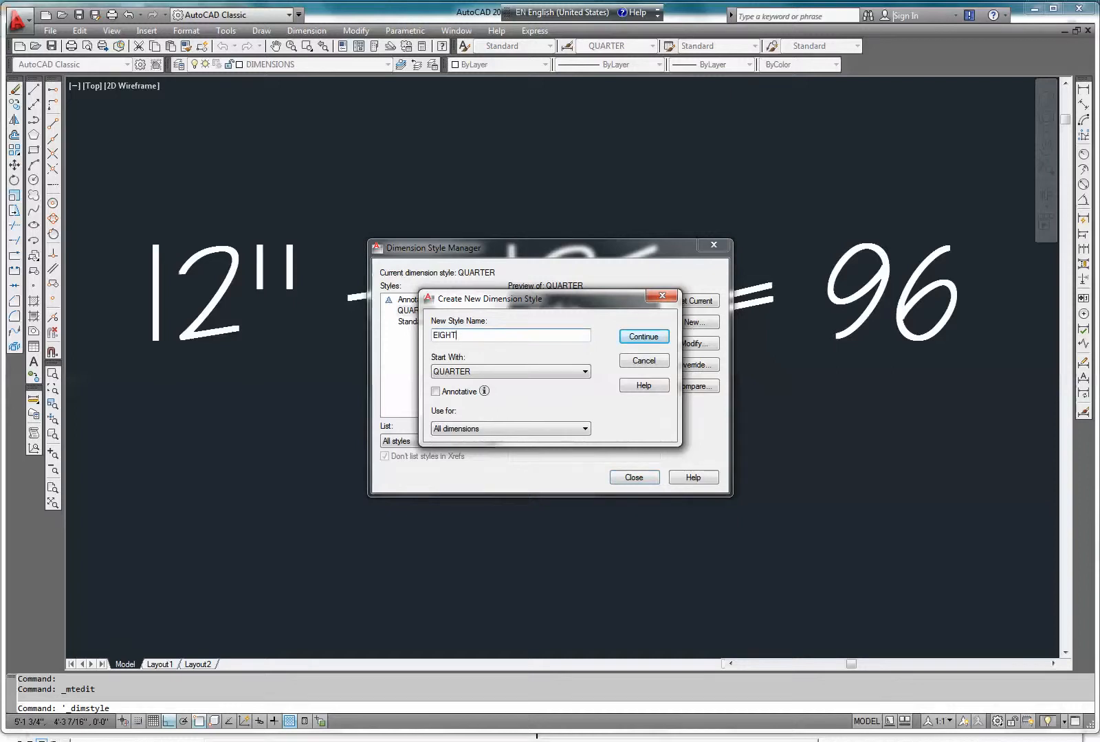
pyautogui.click(640, 336)
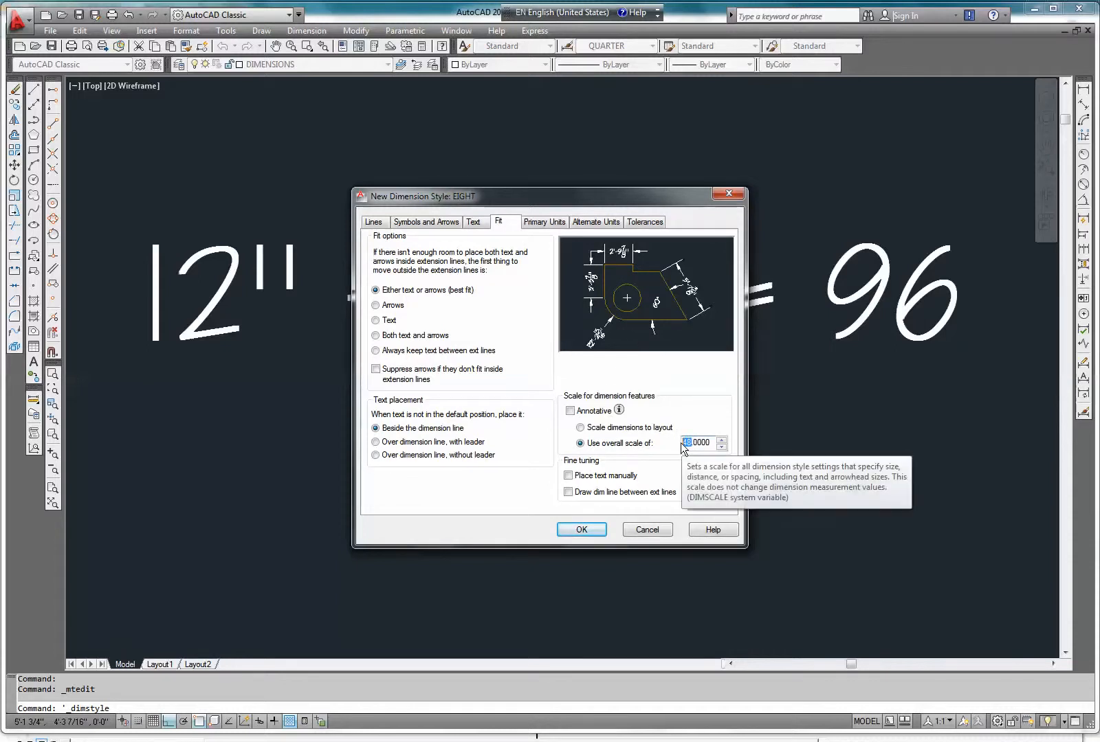
pyautogui.write('96')
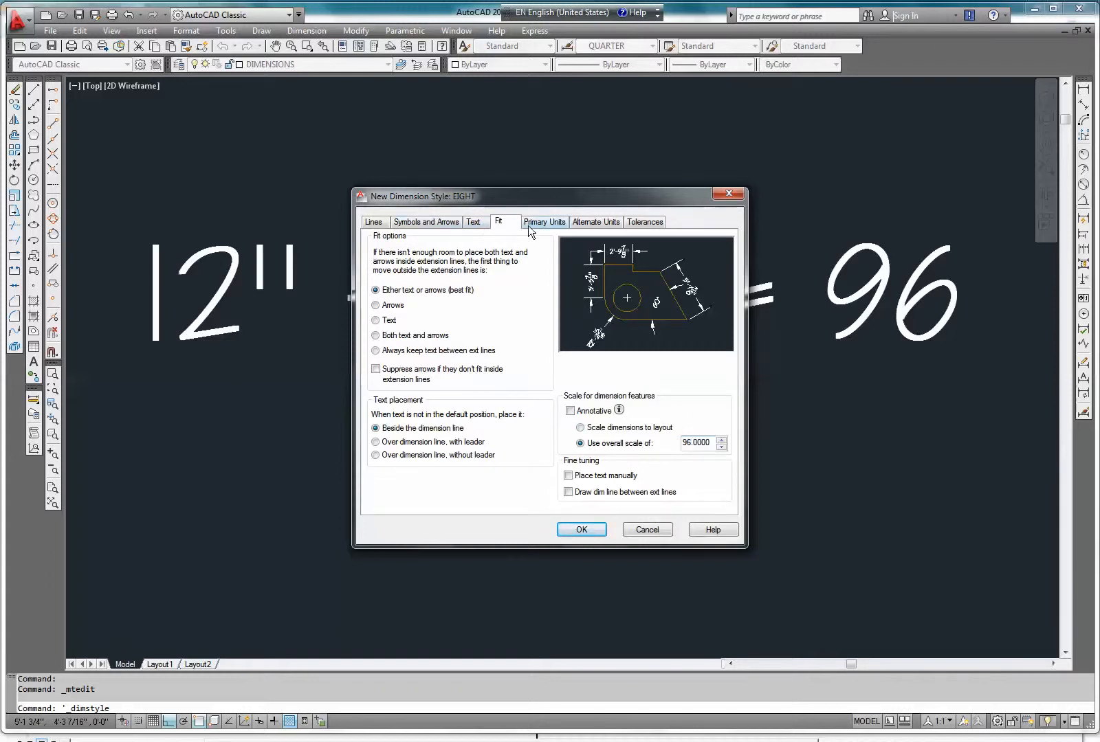
# - Check the text settings of the EIGHT dimension style, save the style and close the Dimension Style Manager
pyautogui.click(473, 221)
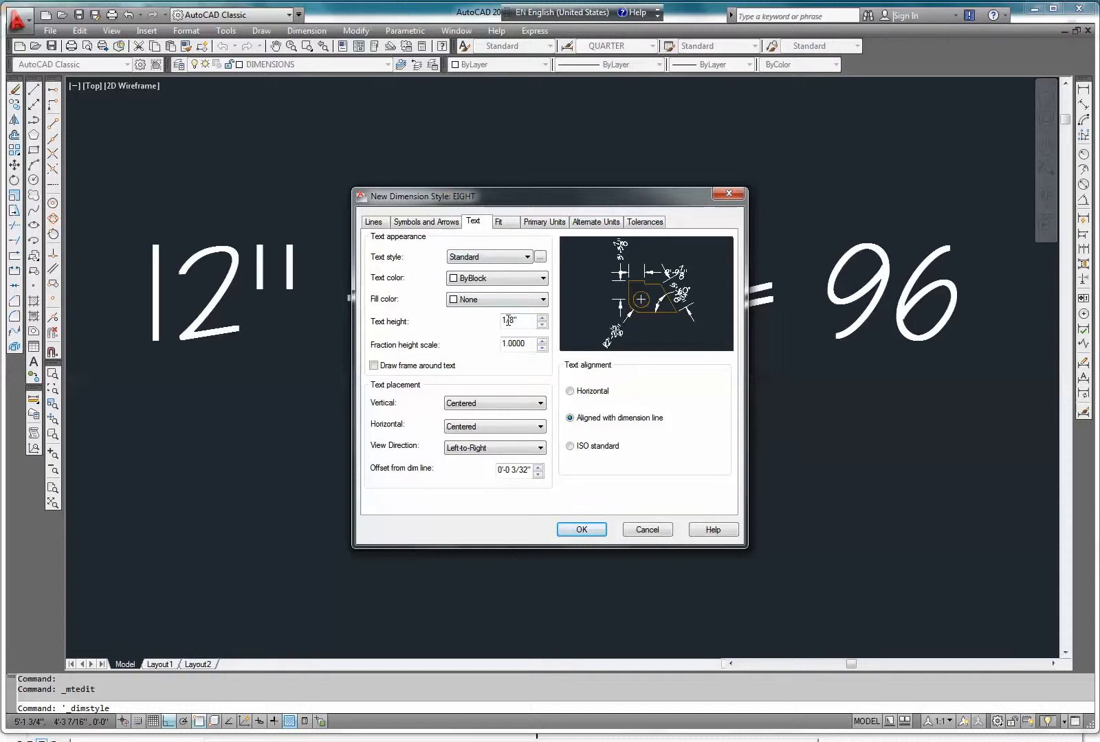
pyautogui.click(582, 528)
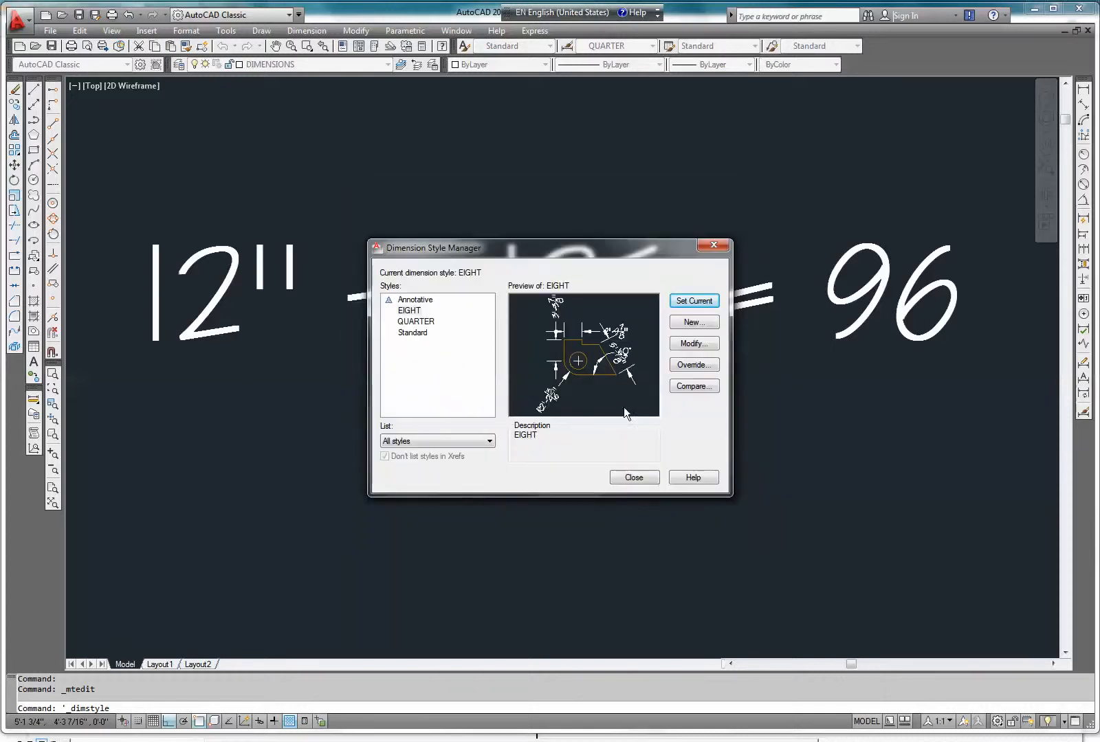
pyautogui.click(712, 247)
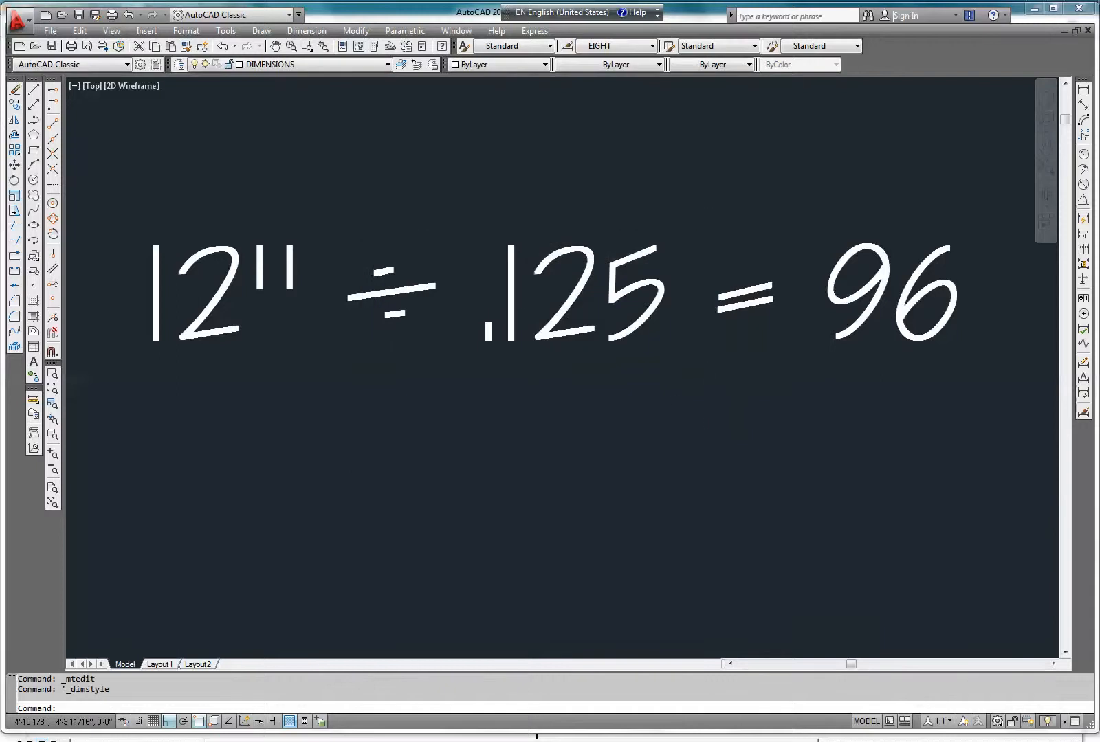
# - Add a linear dimension in the EIGHT style across the shape's top edge, placed above the existing top dimension
pyautogui.scroll(-6, 704, 390)
pyautogui.moveTo(677, 318); pyautogui.dragTo(633, 196, button='middle')
pyautogui.scroll(-8, 626, 322)
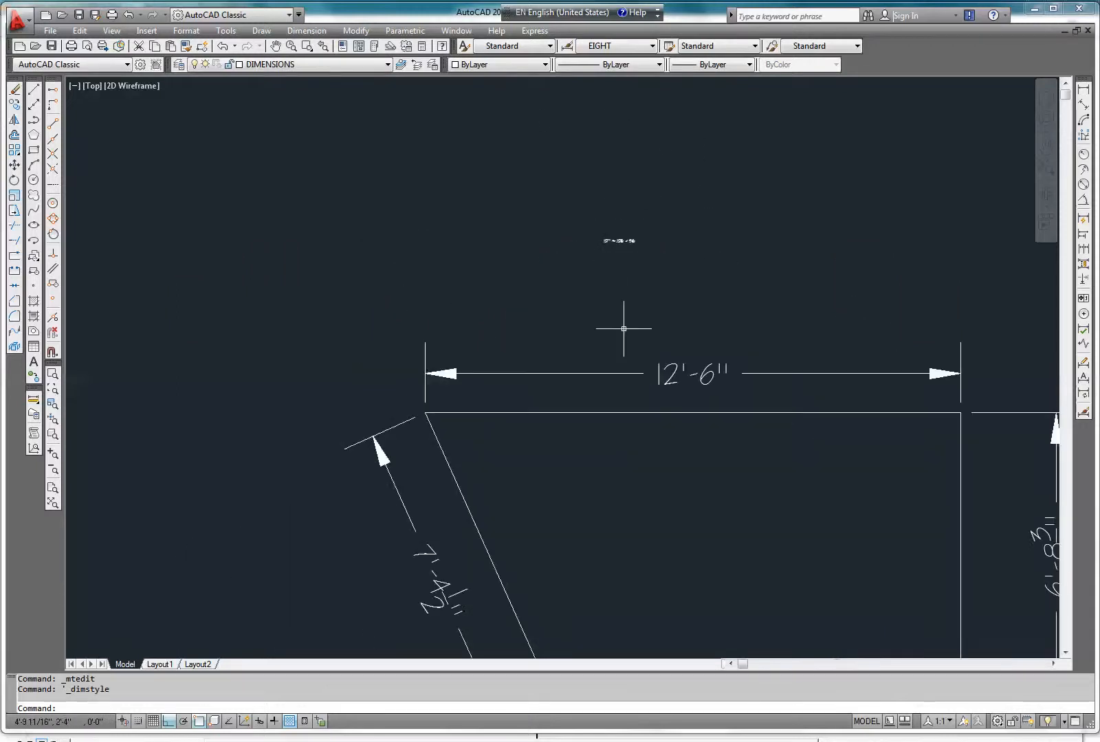
pyautogui.moveTo(584, 375)
pyautogui.mouseDown(button='middle')
pyautogui.moveTo(496, 287)
pyautogui.moveTo(485, 303)
pyautogui.mouseUp(button='middle')
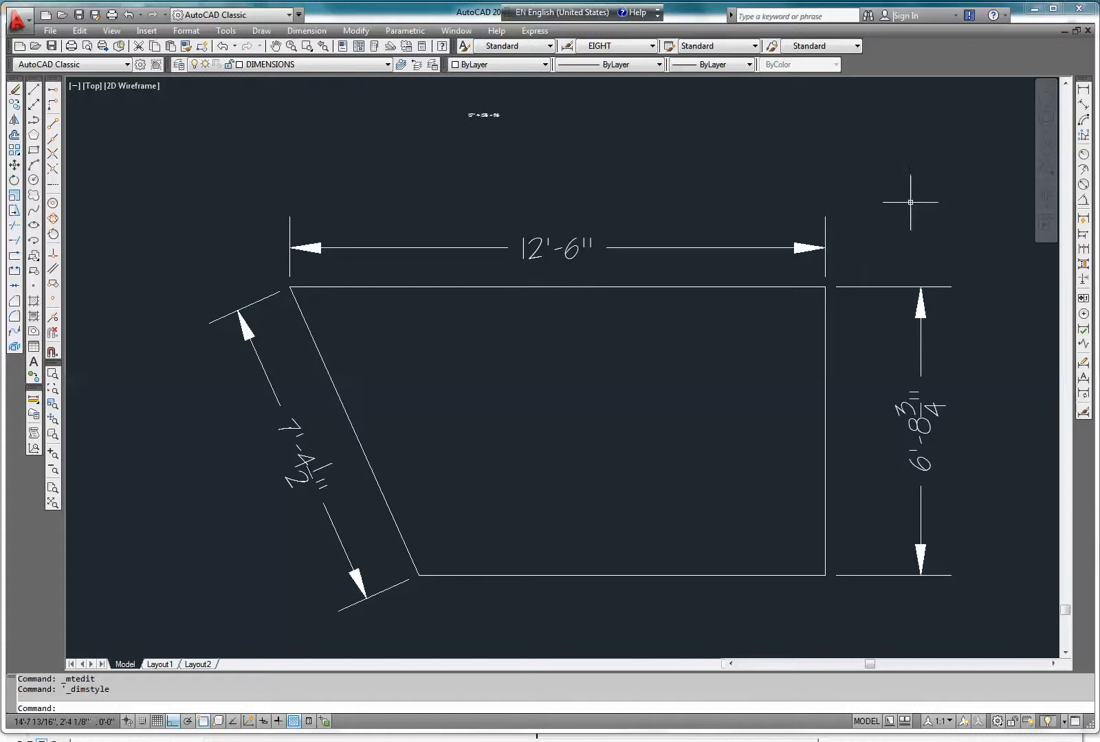
pyautogui.click(1083, 90)
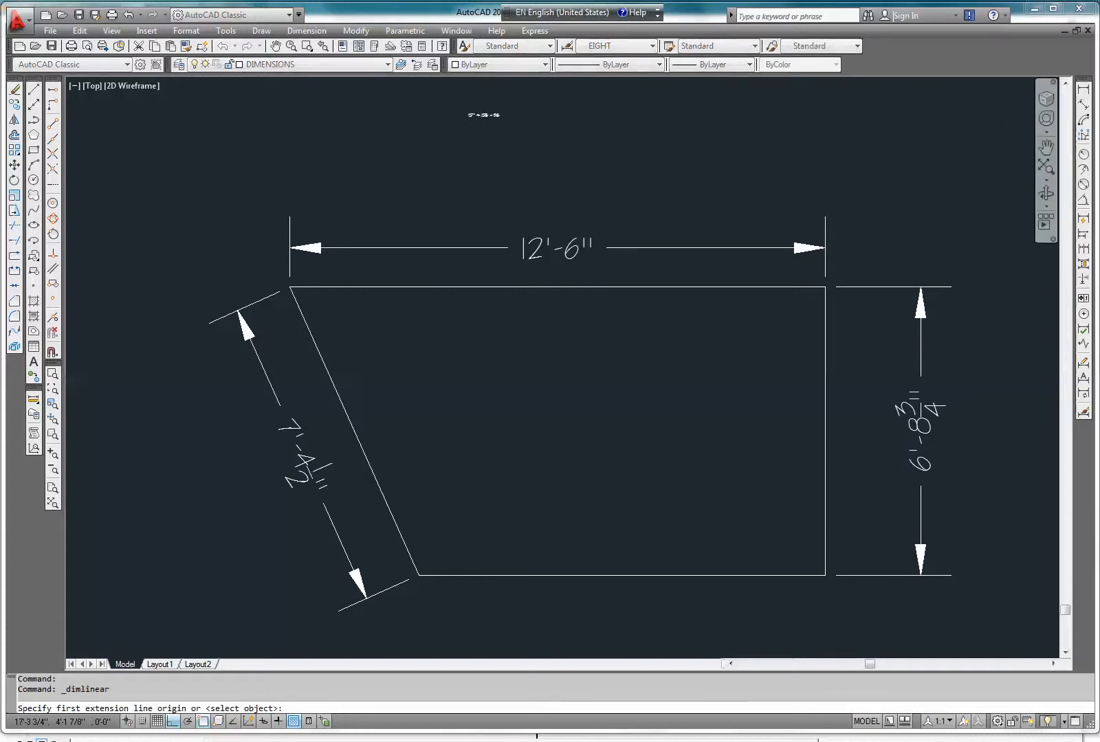
pyautogui.click(289, 287)
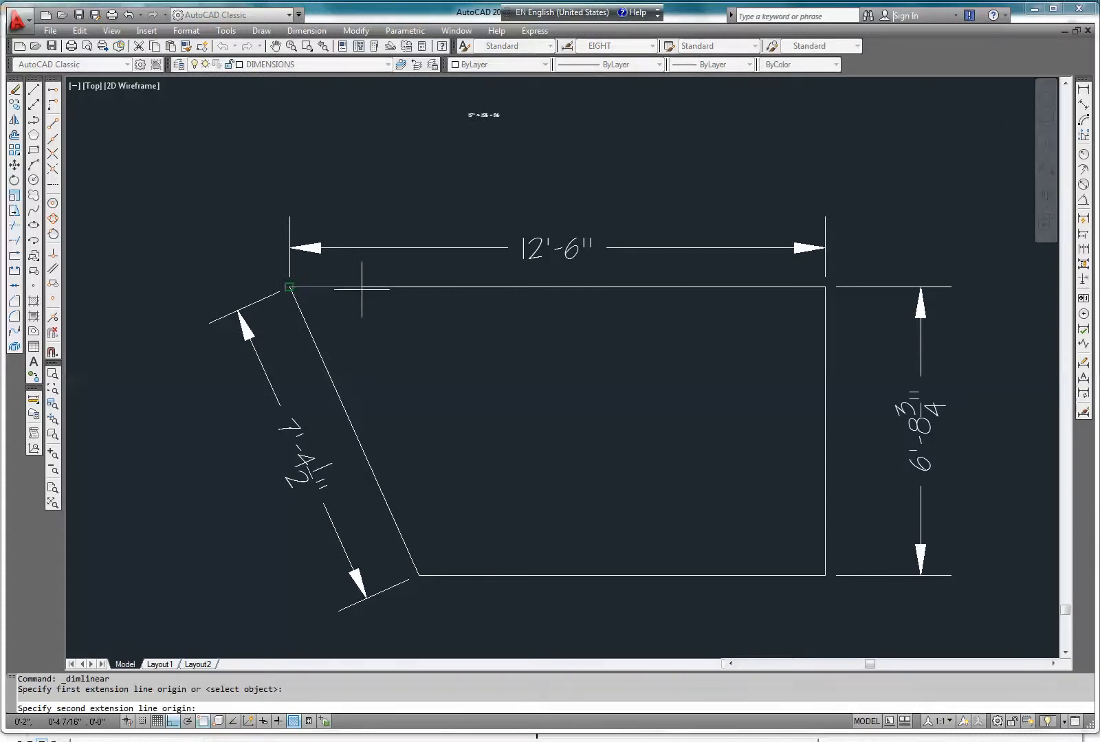
pyautogui.click(813, 288)
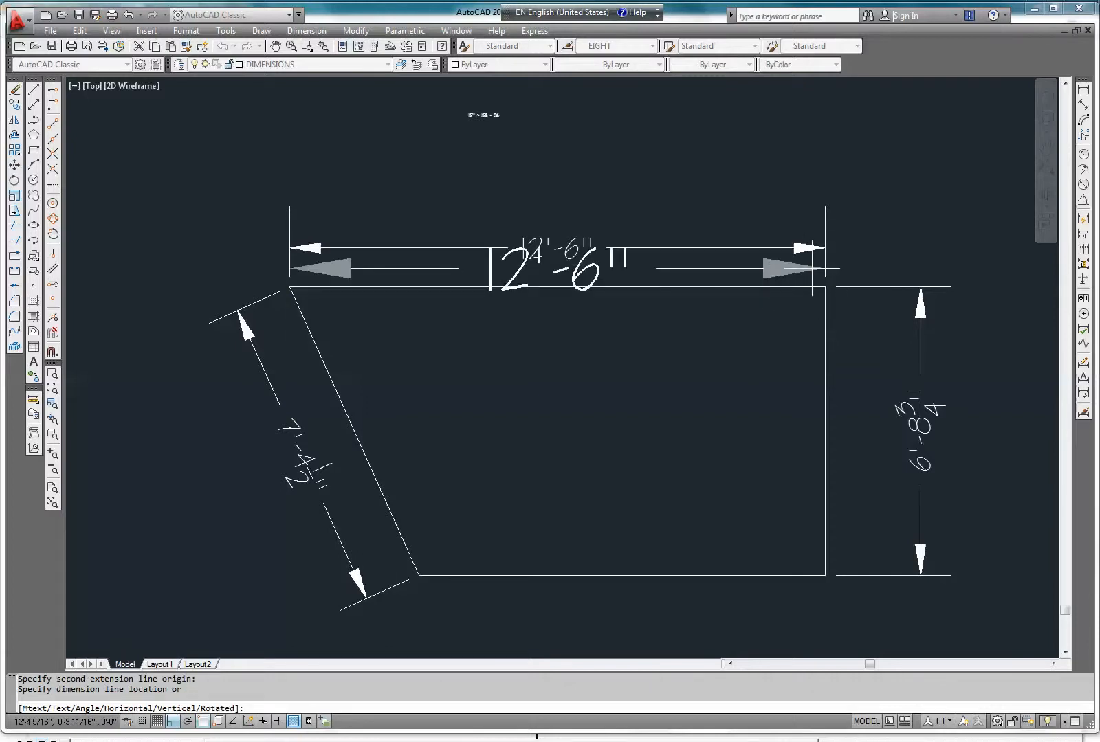
pyautogui.click(574, 185)
pyautogui.scroll(3, 575, 189)
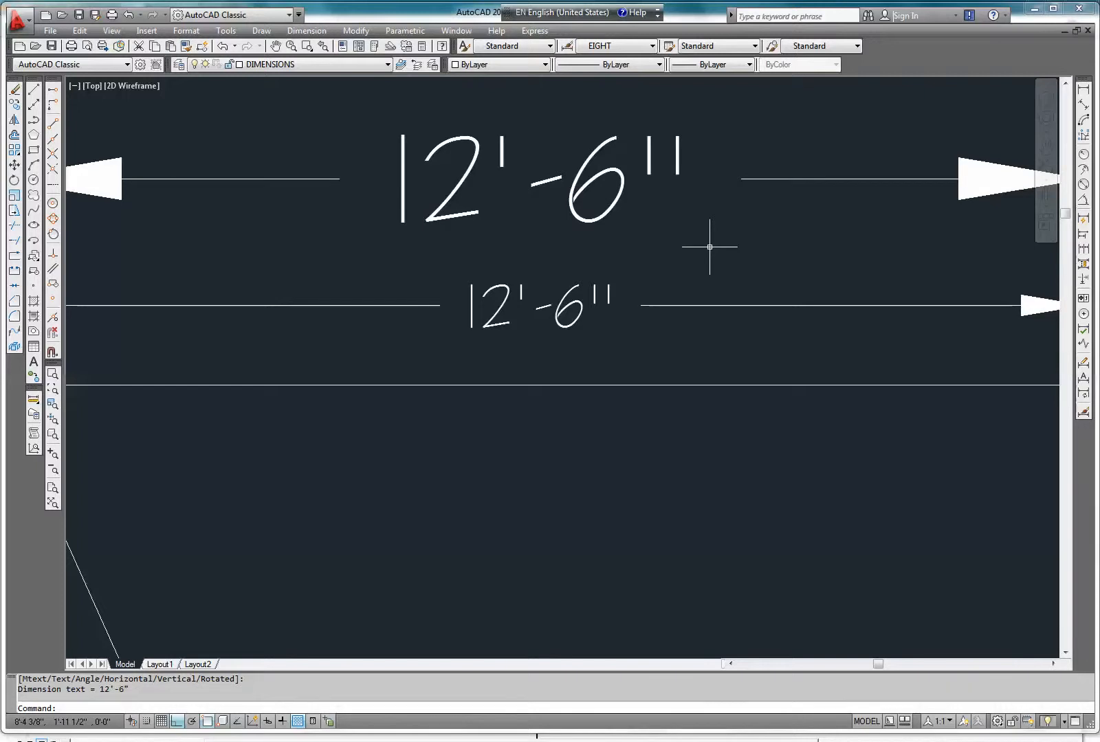
# - Add a linear dimension in the EIGHT style to the highest top edge of the stepped shape, placed above it
pyautogui.scroll(-5, 519, 354)
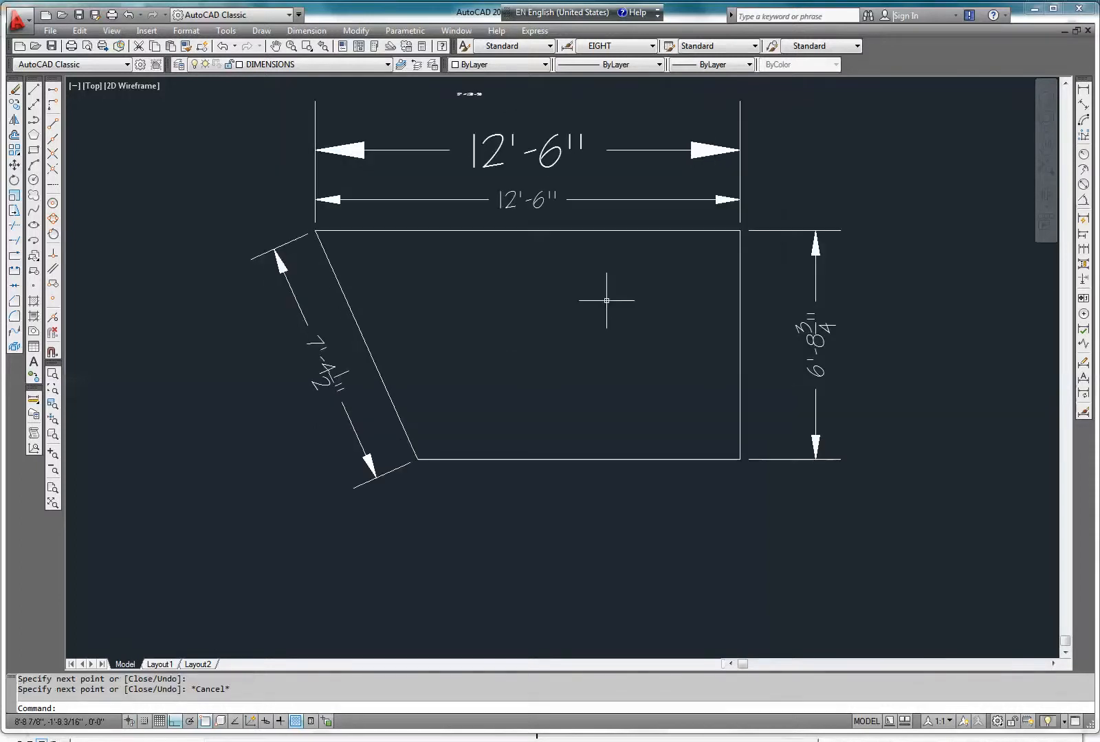
pyautogui.moveTo(622, 303)
pyautogui.mouseDown(button='middle')
pyautogui.moveTo(608, 464)
pyautogui.moveTo(545, 592)
pyautogui.moveTo(461, 626)
pyautogui.mouseUp(button='middle')
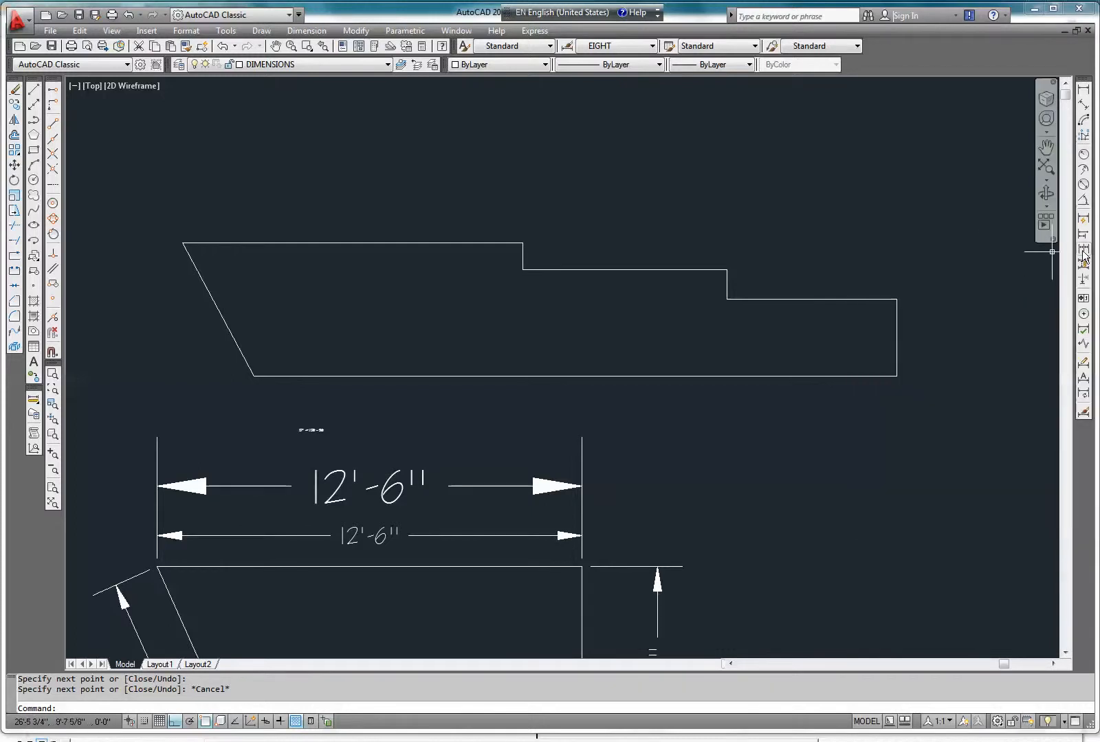
pyautogui.click(182, 241)
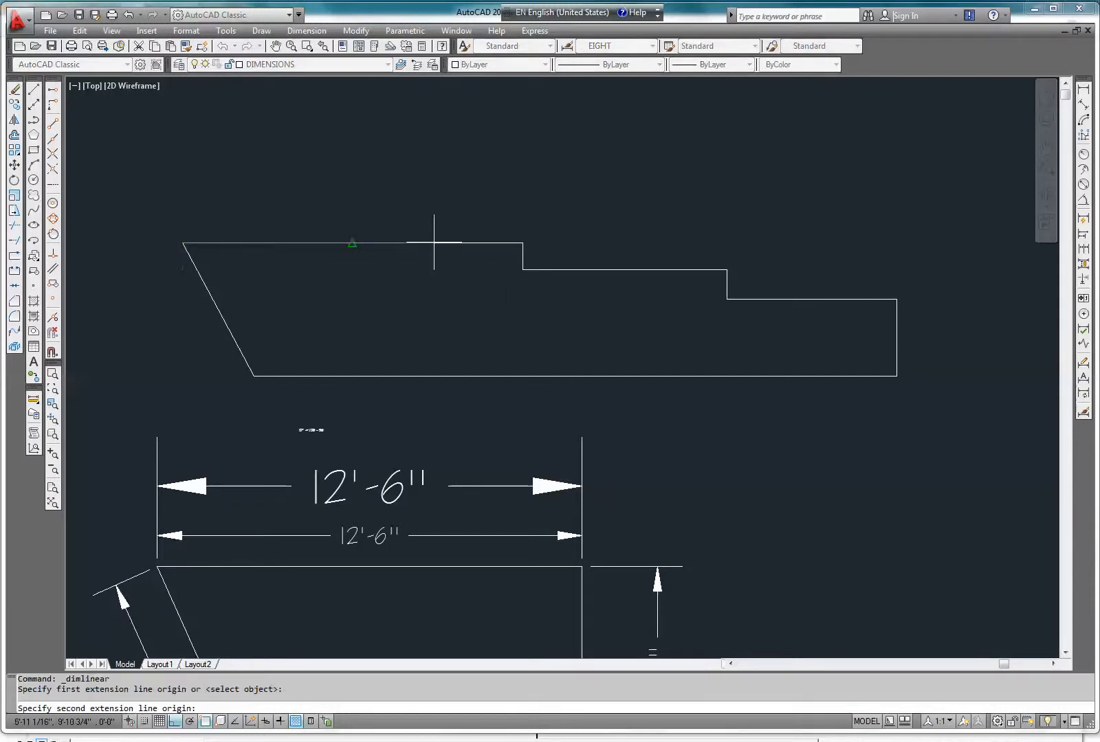
pyautogui.click(521, 240)
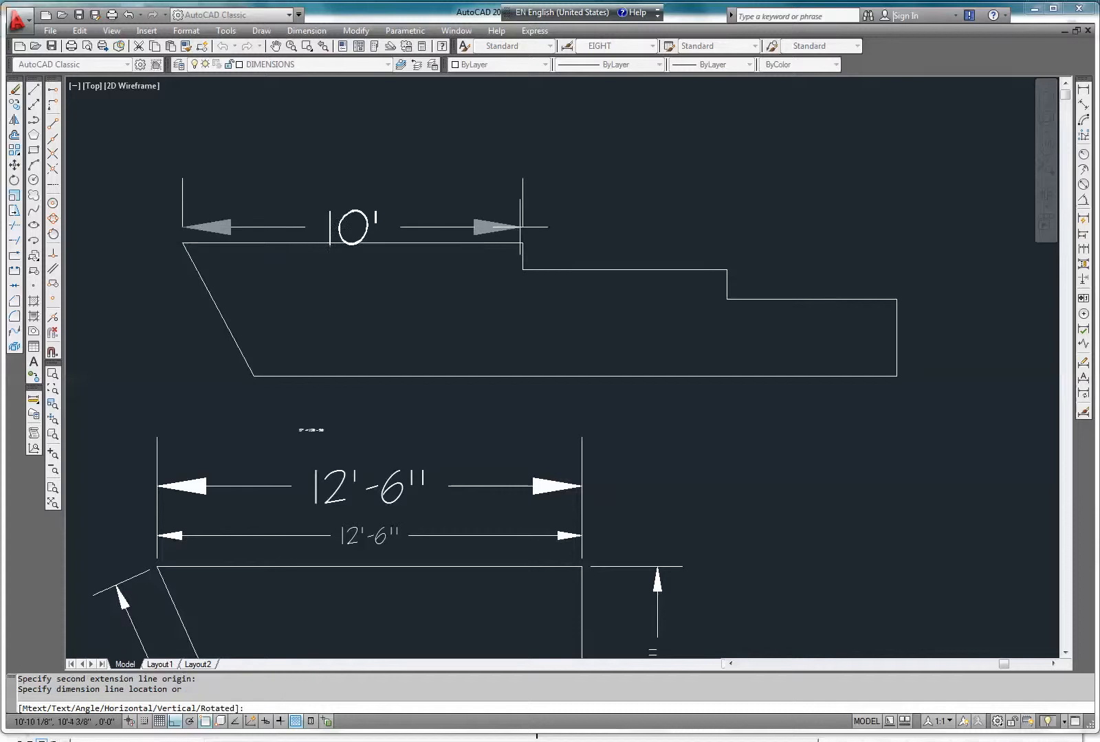
pyautogui.click(522, 198)
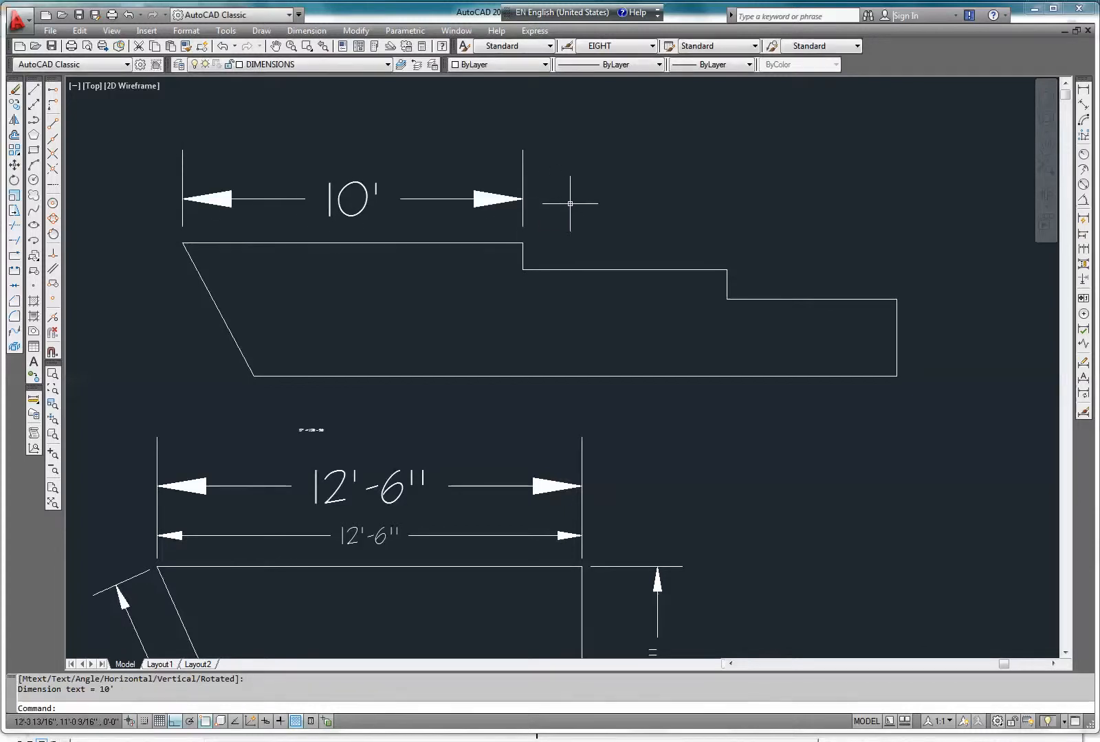
# - Continue the EIGHT-style dimension along the two lower top edges of the stepped shape and end the command
pyautogui.click(1083, 250)
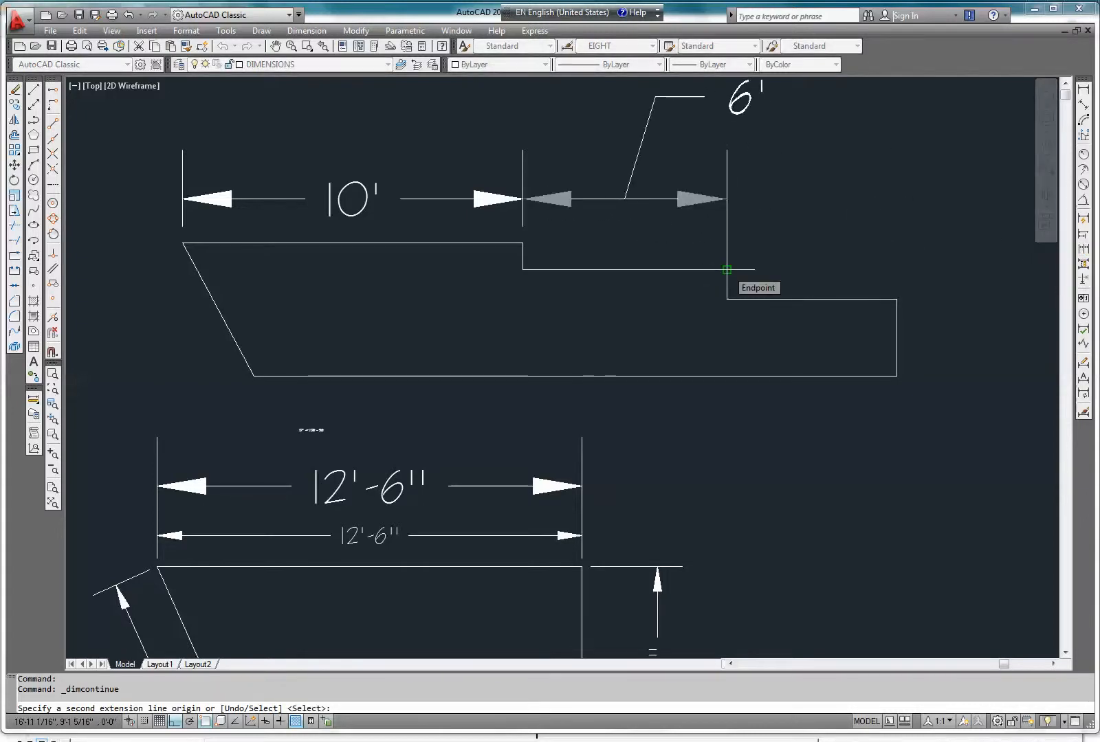
pyautogui.click(726, 270)
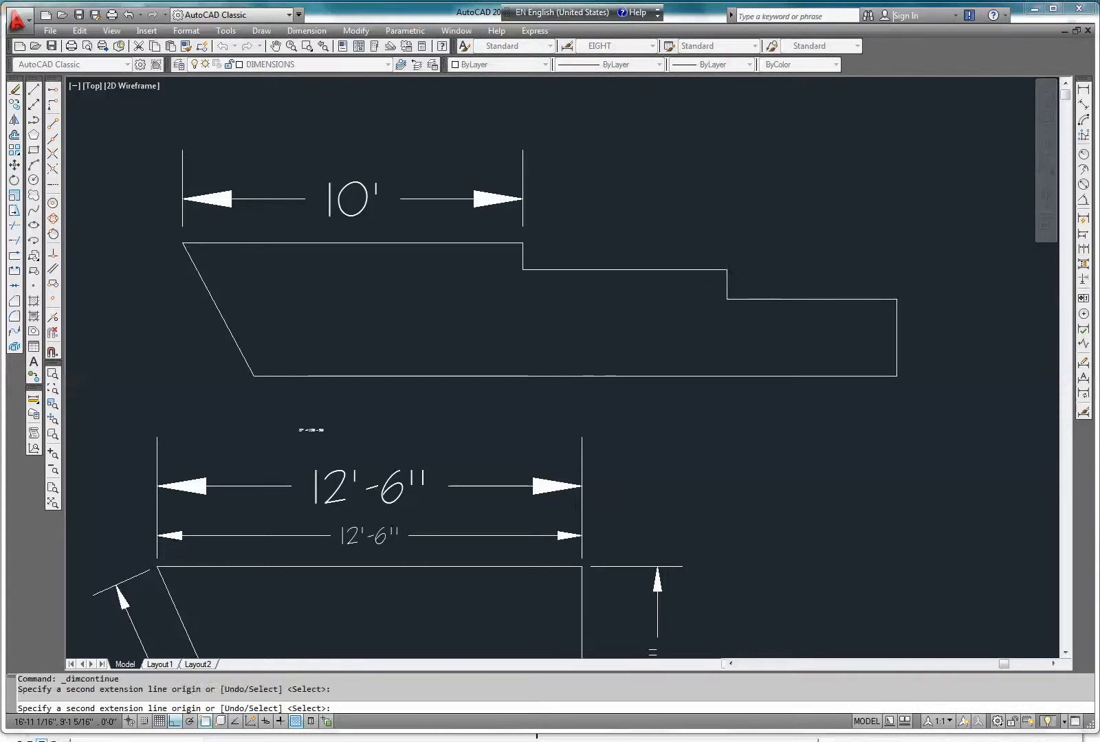
pyautogui.click(896, 299)
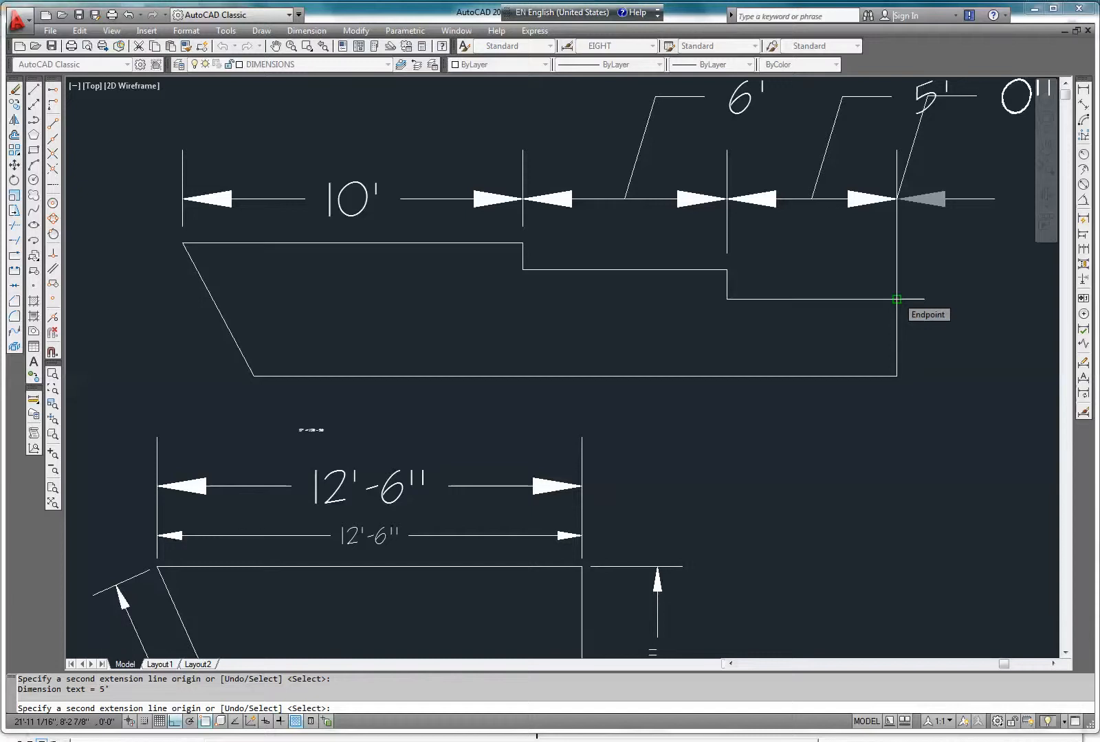
pyautogui.moveTo(896, 299); pyautogui.dragTo(830, 398, button='middle')
pyautogui.press('Return')
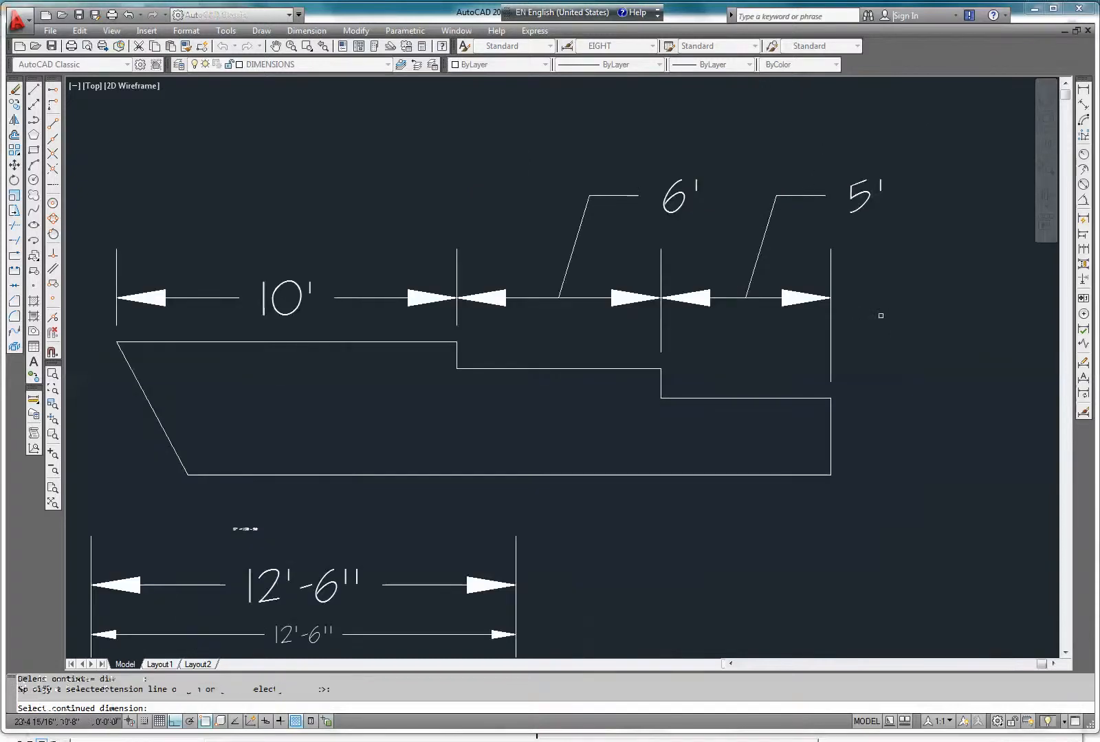
pyautogui.click(492, 267)
pyautogui.press('Escape')
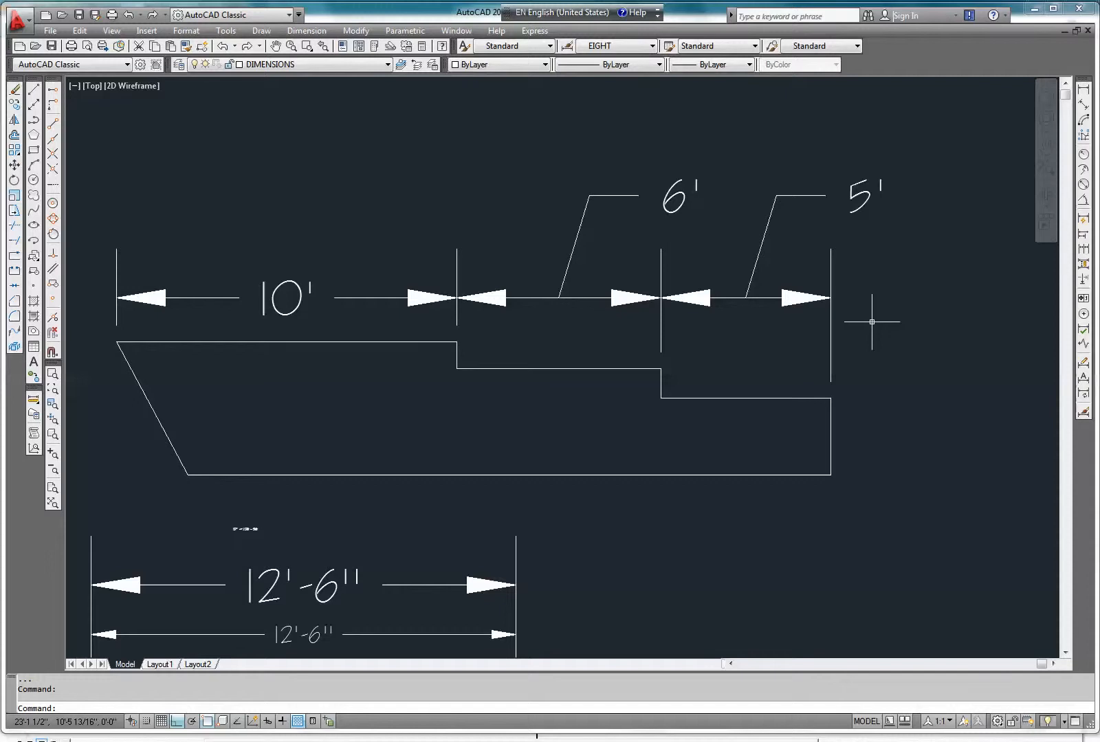
# - Erase the three EIGHT-style dimensions above the stepped shape
pyautogui.click(872, 323)
pyautogui.click(491, 207)
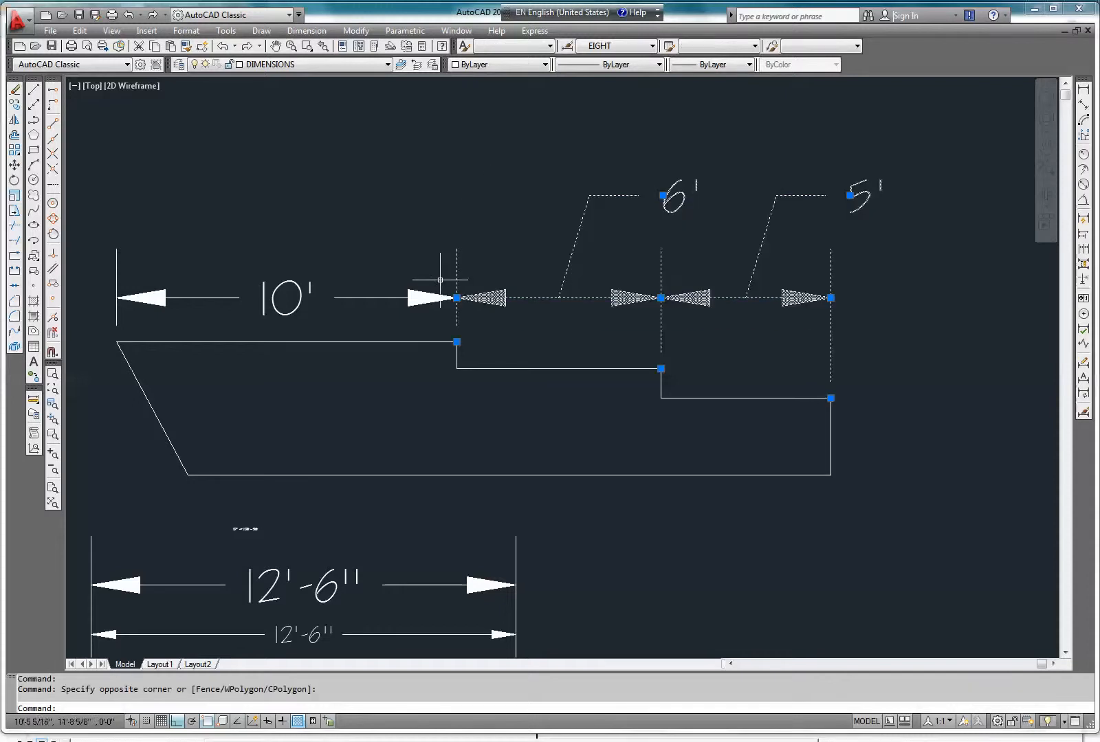
pyautogui.click(443, 321)
pyautogui.click(347, 278)
pyautogui.rightClick(314, 222)
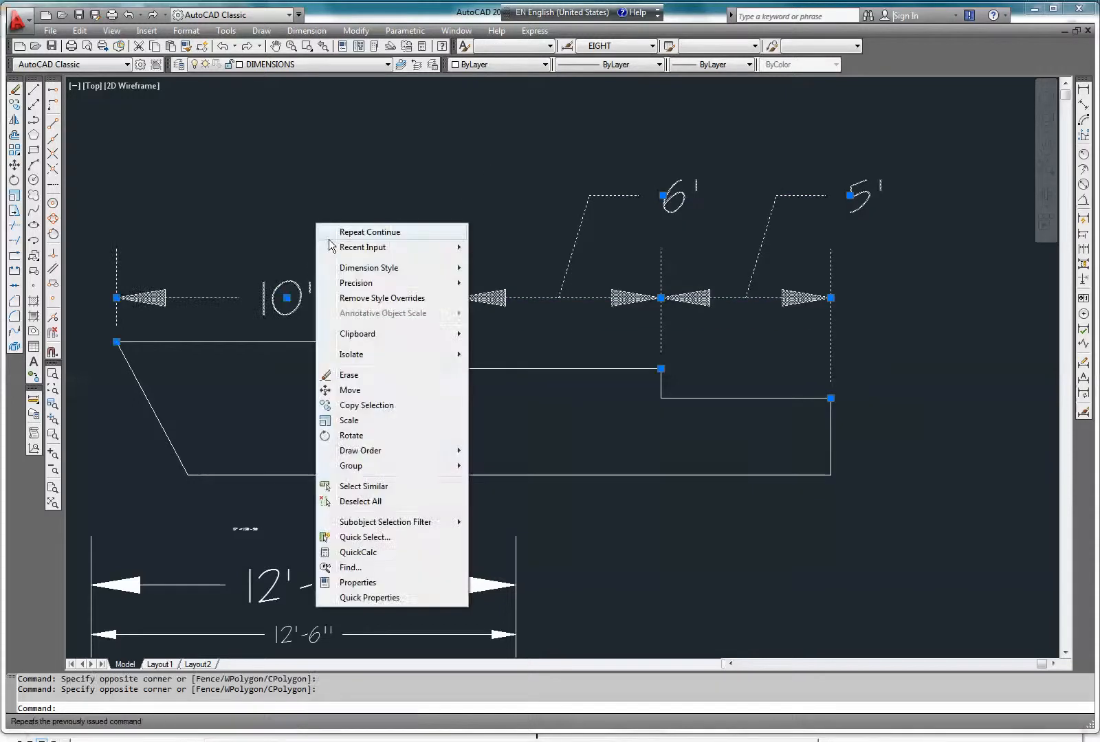
pyautogui.click(348, 375)
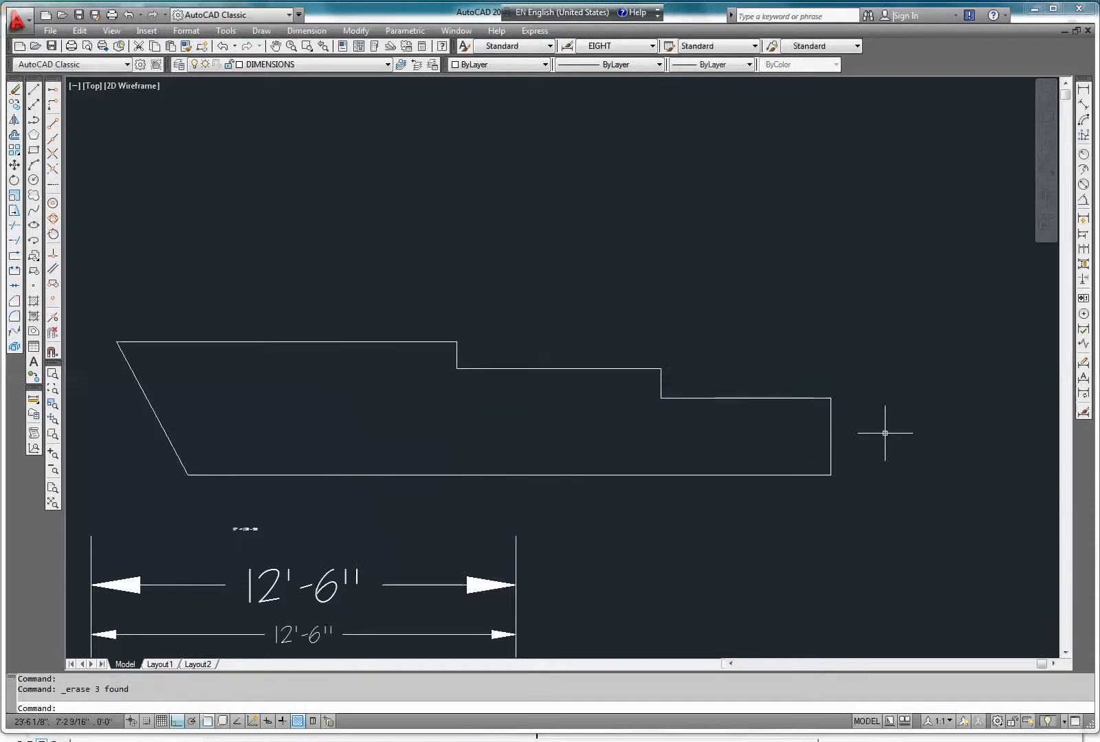
# - Set QUARTER as the current dimension style and close the Dimension Style Manager
pyautogui.click(1084, 414)
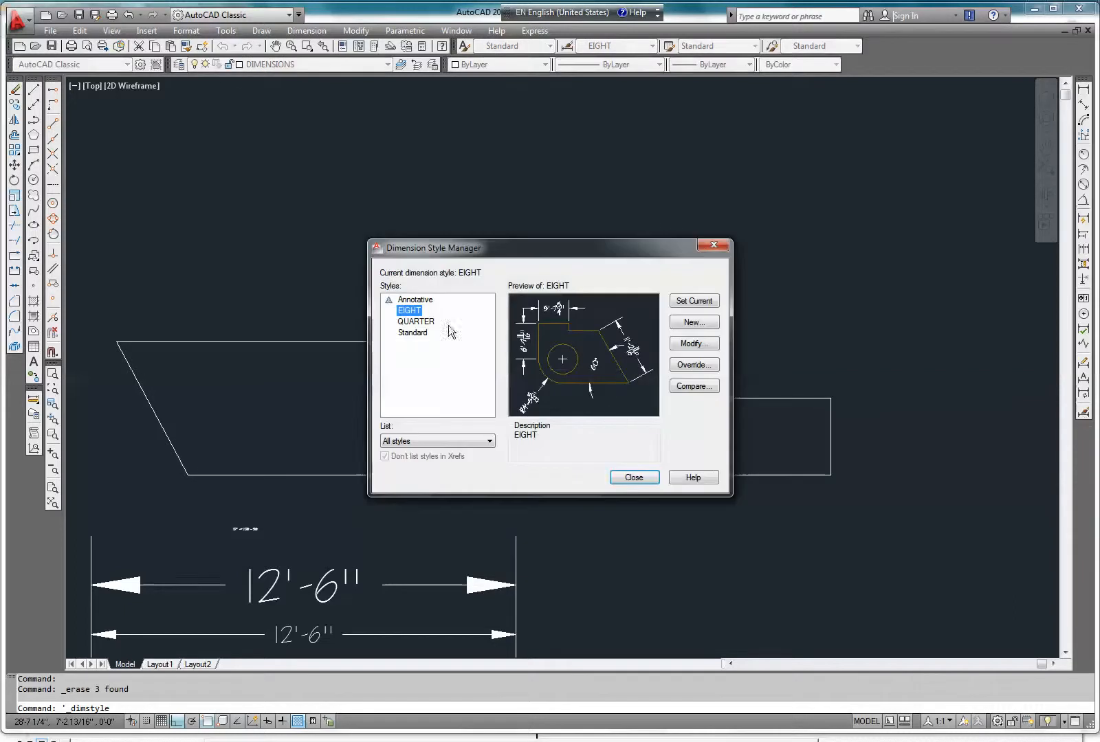
pyautogui.click(436, 321)
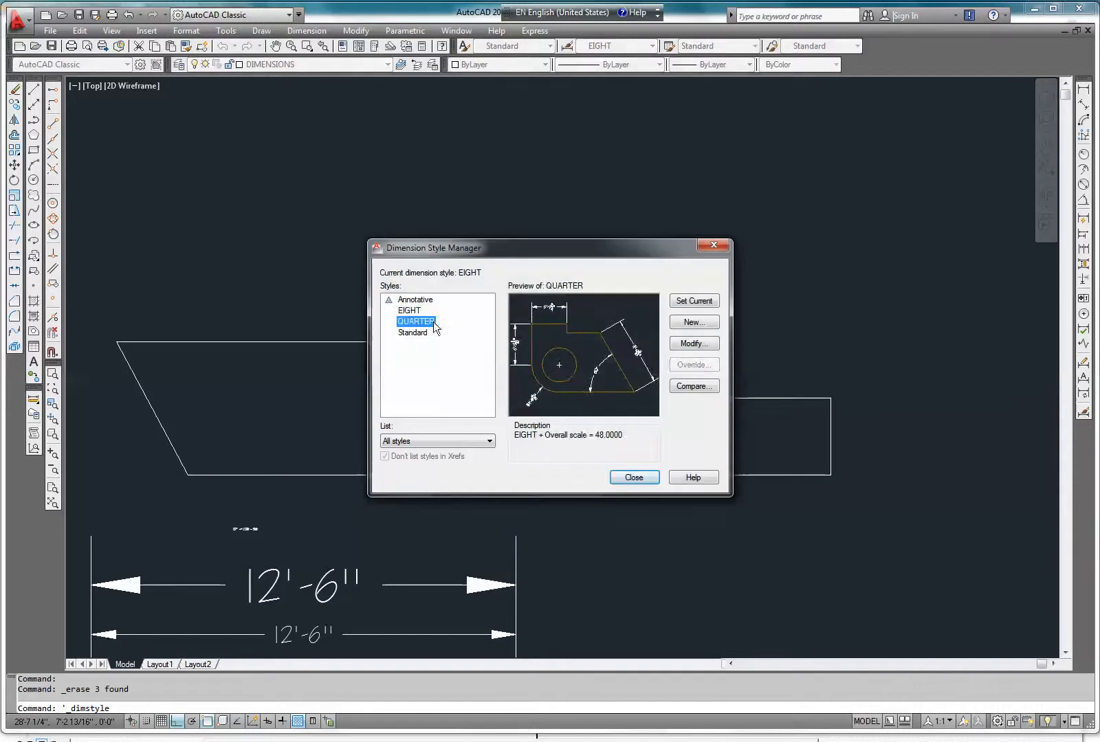
pyautogui.click(694, 301)
pyautogui.click(634, 477)
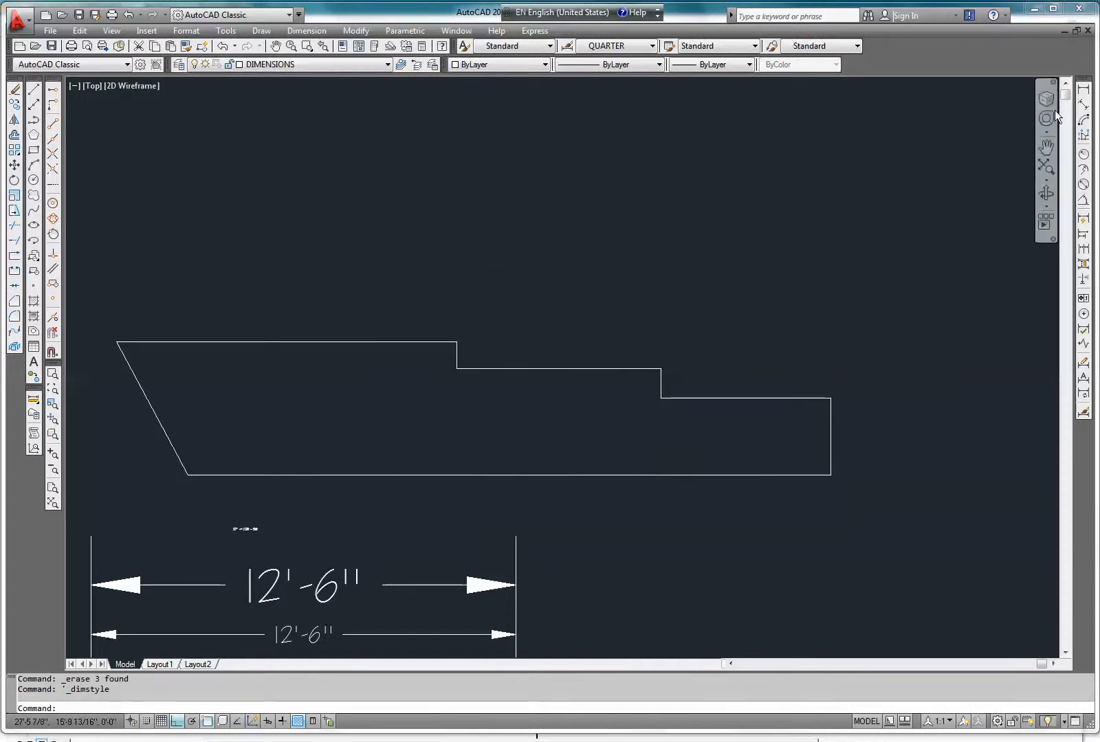
# - Add a linear dimension in the QUARTER style to the stepped shape's highest top edge, placed just above it
pyautogui.click(1083, 89)
pyautogui.click(117, 342)
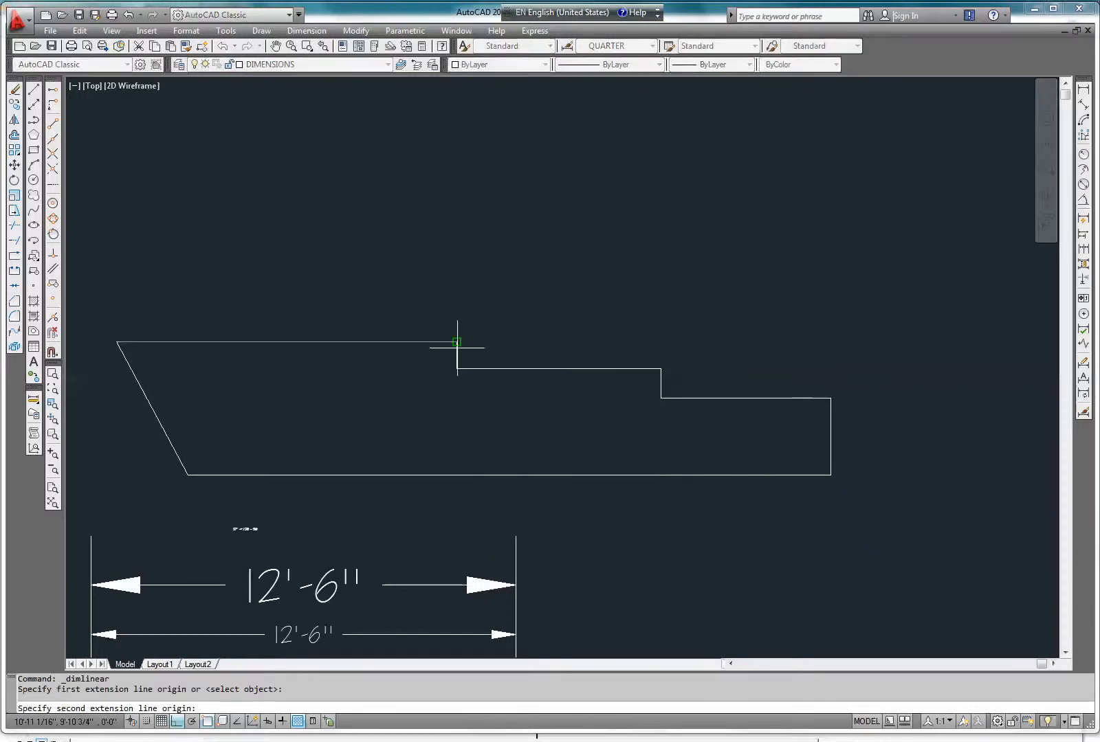
pyautogui.click(457, 342)
pyautogui.click(455, 307)
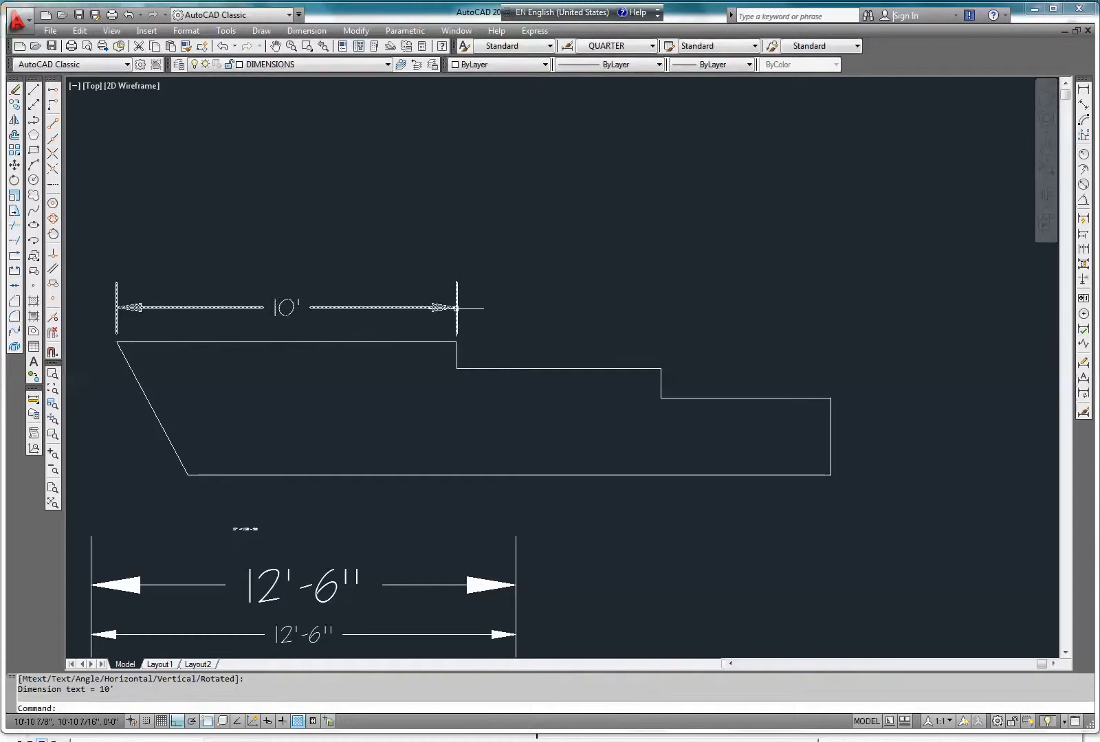
# - Continue the QUARTER-style dimension along the two lower top edges of the stepped shape and end the command
pyautogui.click(1083, 249)
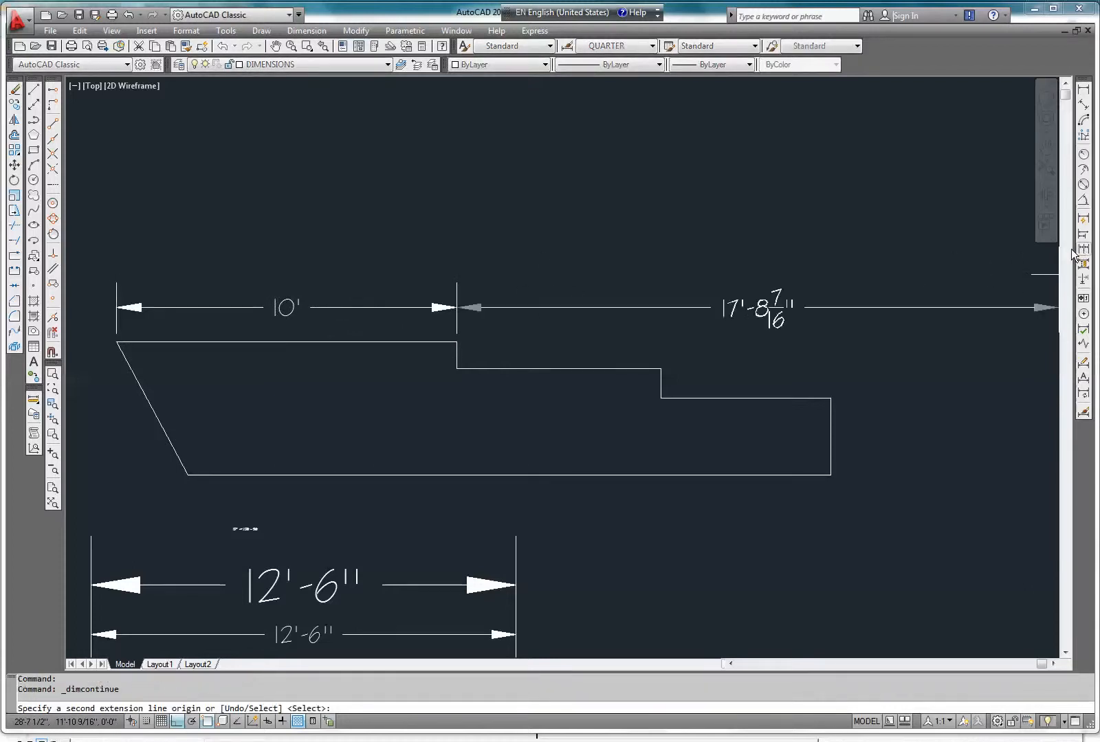
pyautogui.click(661, 369)
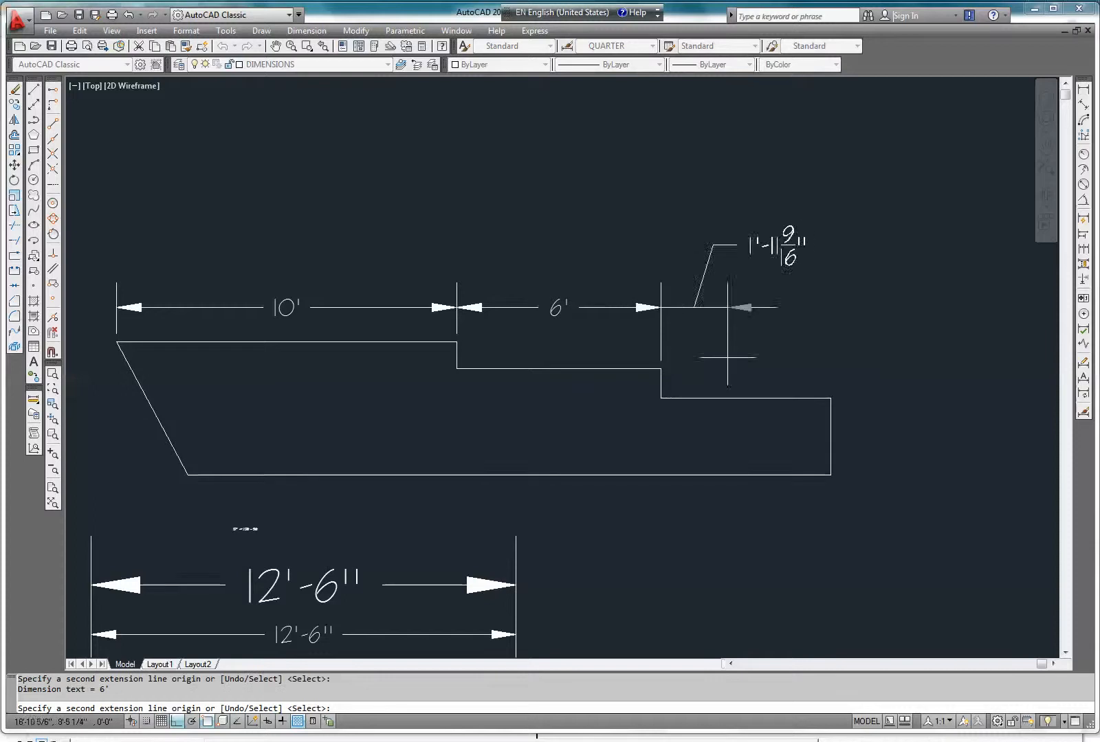
pyautogui.click(830, 397)
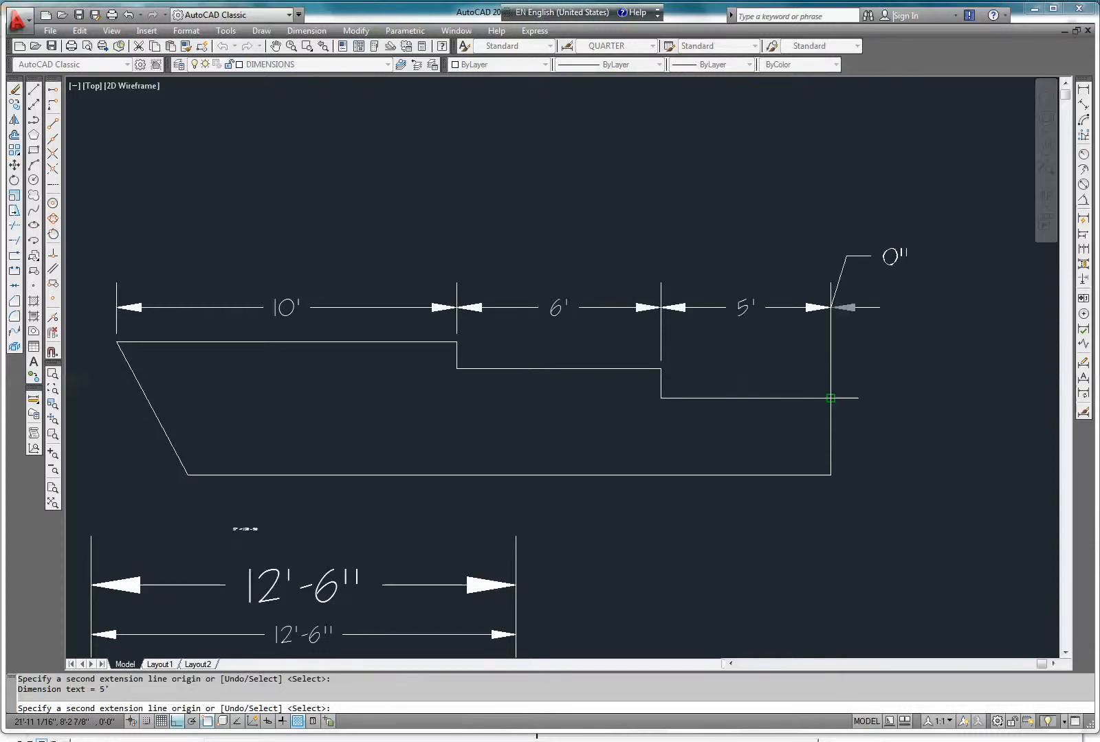
pyautogui.press('Return')
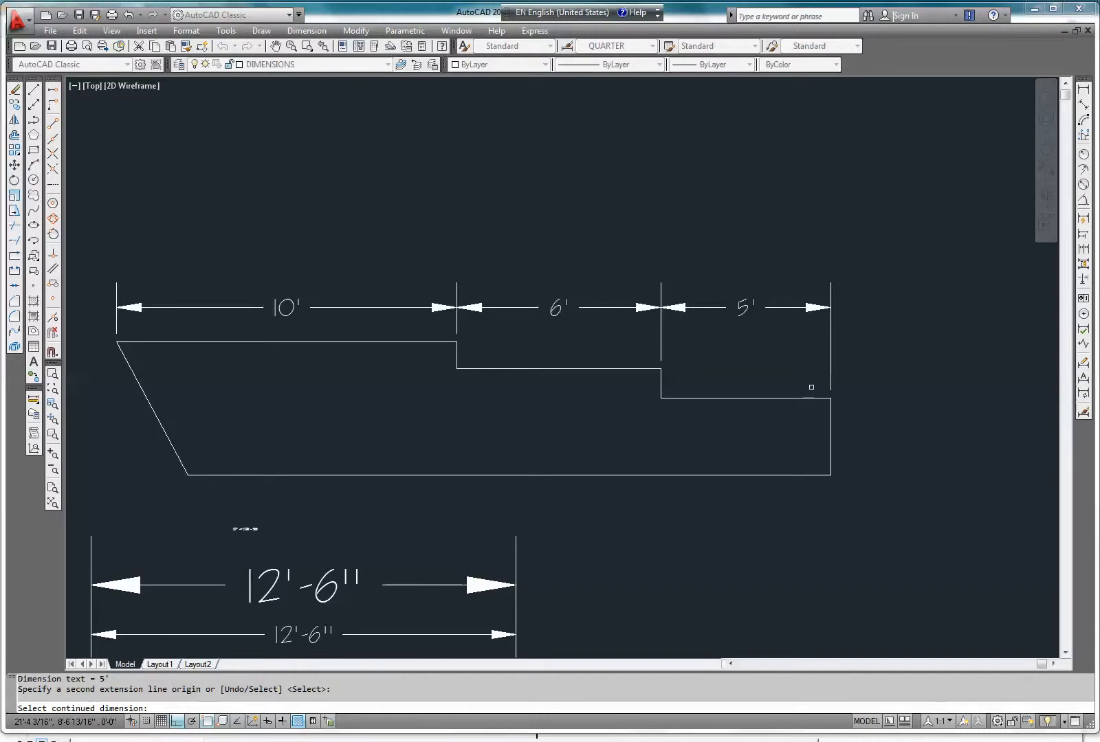
pyautogui.press('Escape')
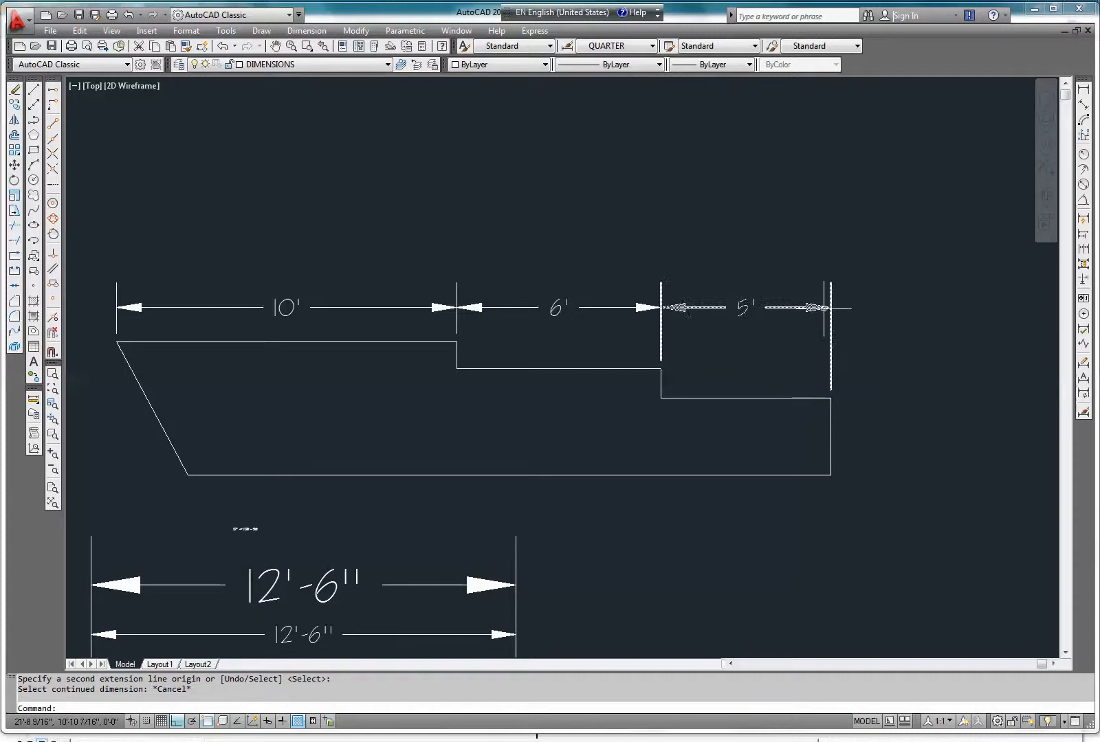
# - Create a new annotative dimension style named Q ANNO based on the Annotative style, for all dimensions
pyautogui.moveTo(781, 501)
pyautogui.mouseDown(button='middle')
pyautogui.moveTo(760, 385)
pyautogui.moveTo(765, 412)
pyautogui.mouseUp(button='middle')
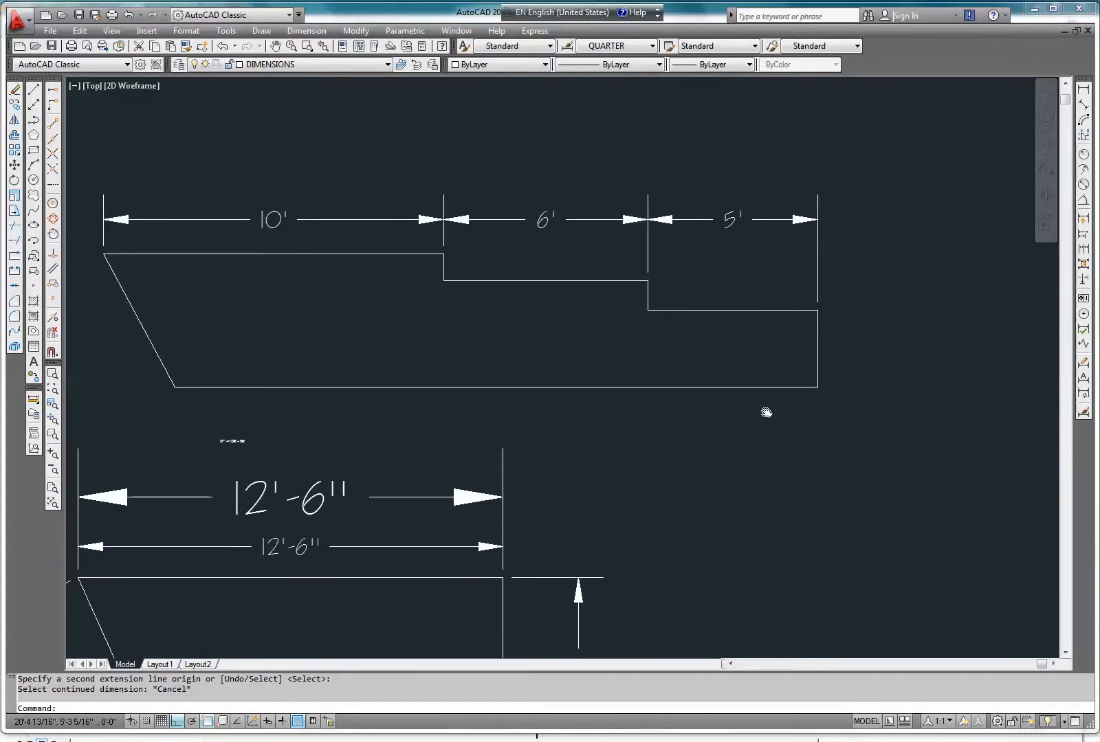
pyautogui.click(1083, 415)
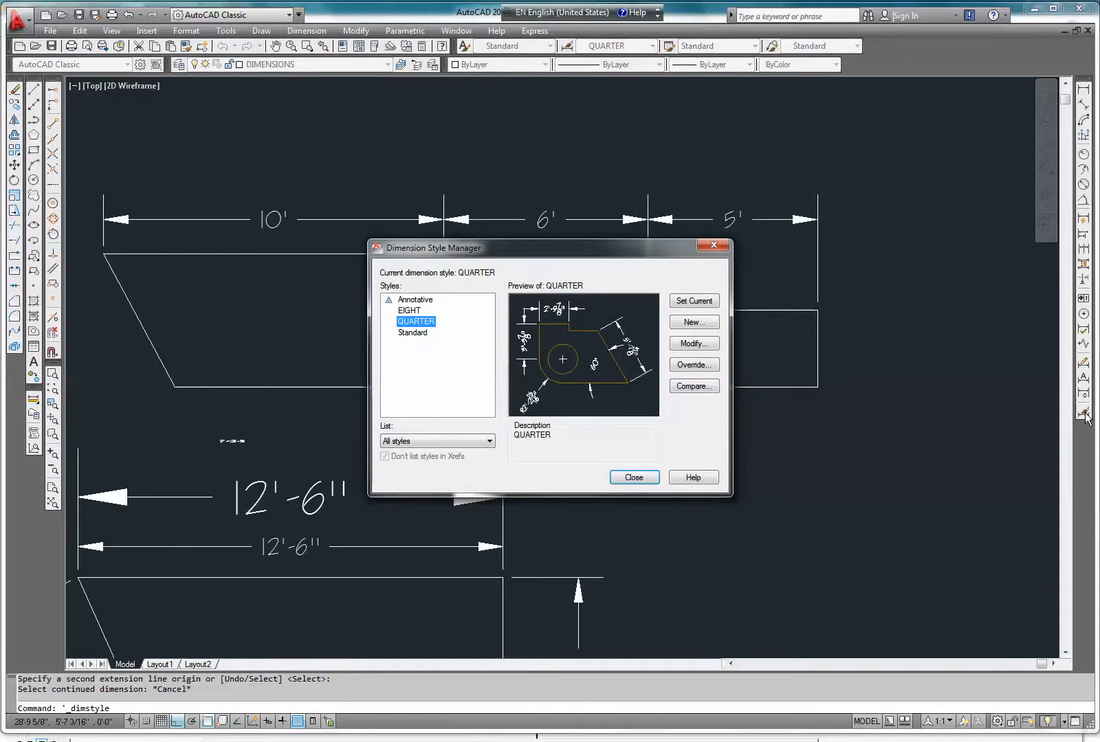
pyautogui.click(419, 301)
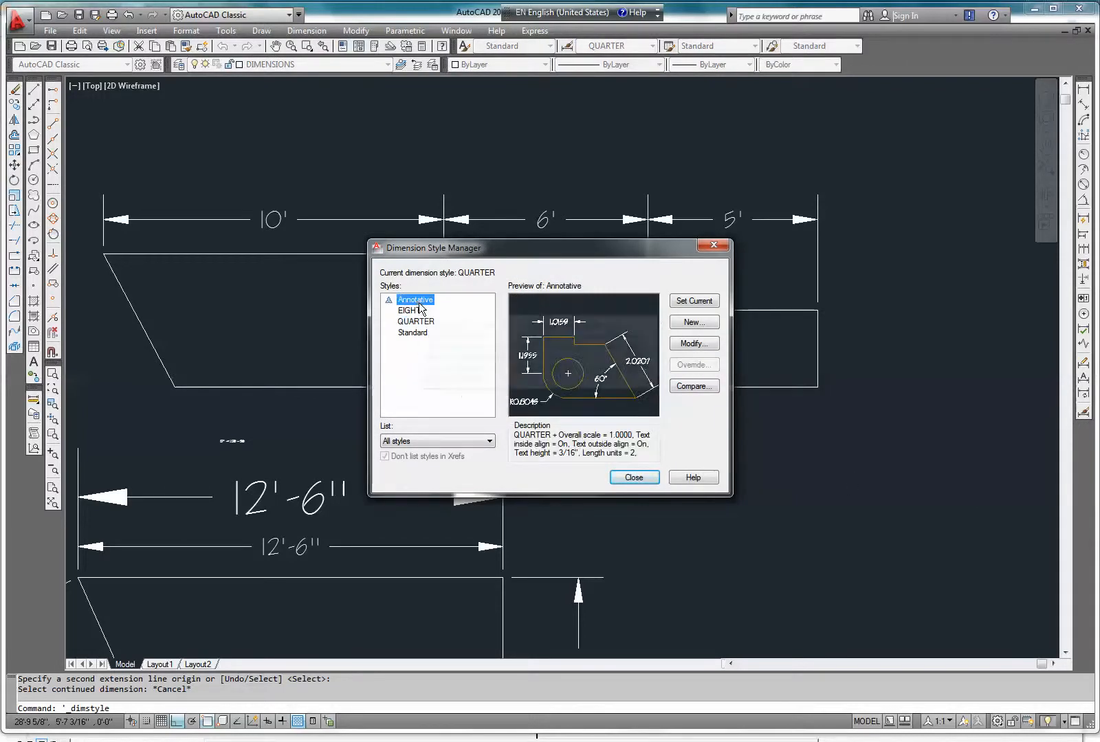
pyautogui.click(694, 323)
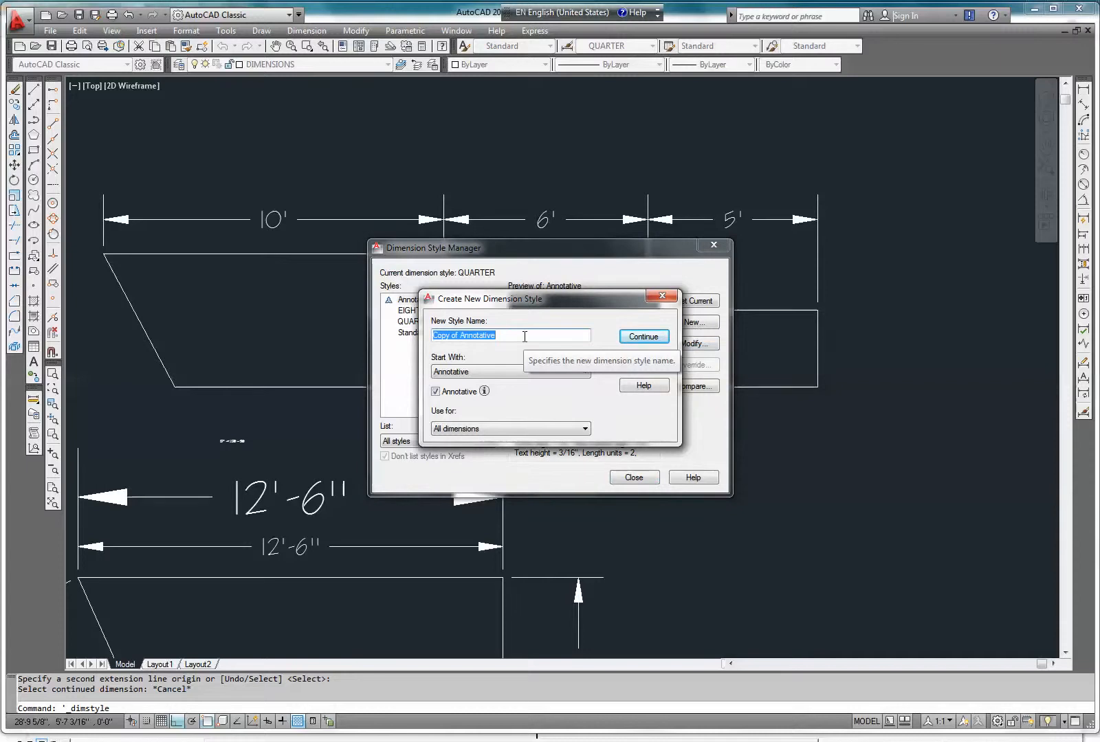
pyautogui.write('Q ANNO')
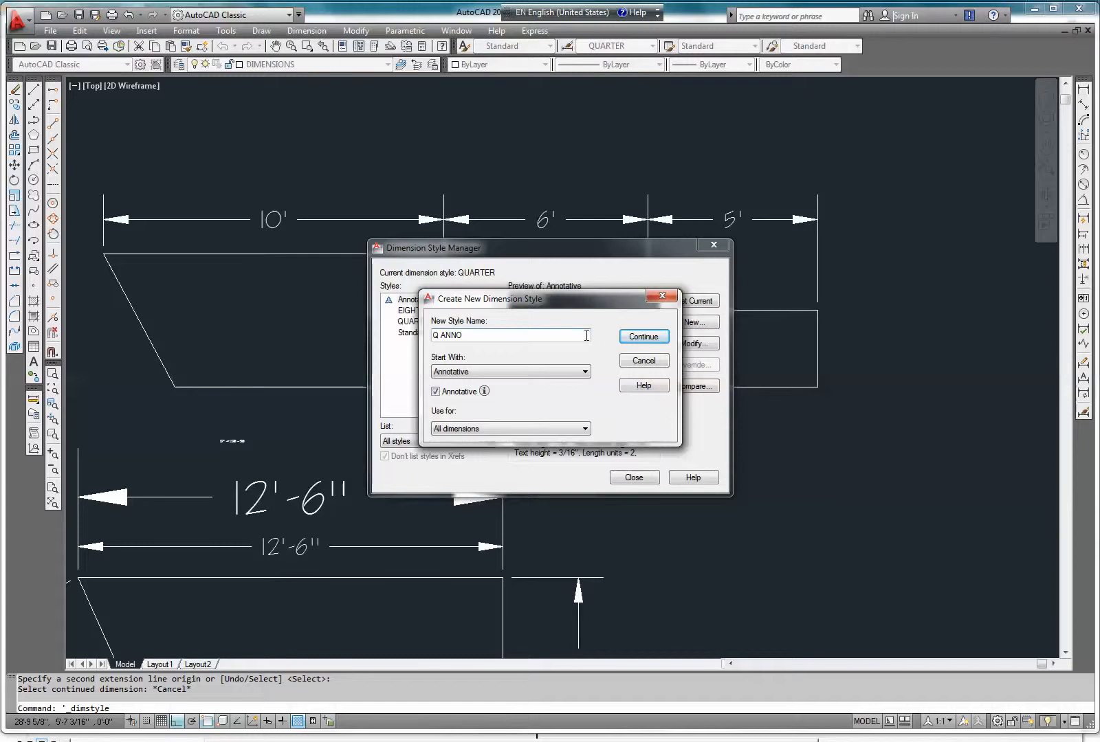
pyautogui.click(638, 336)
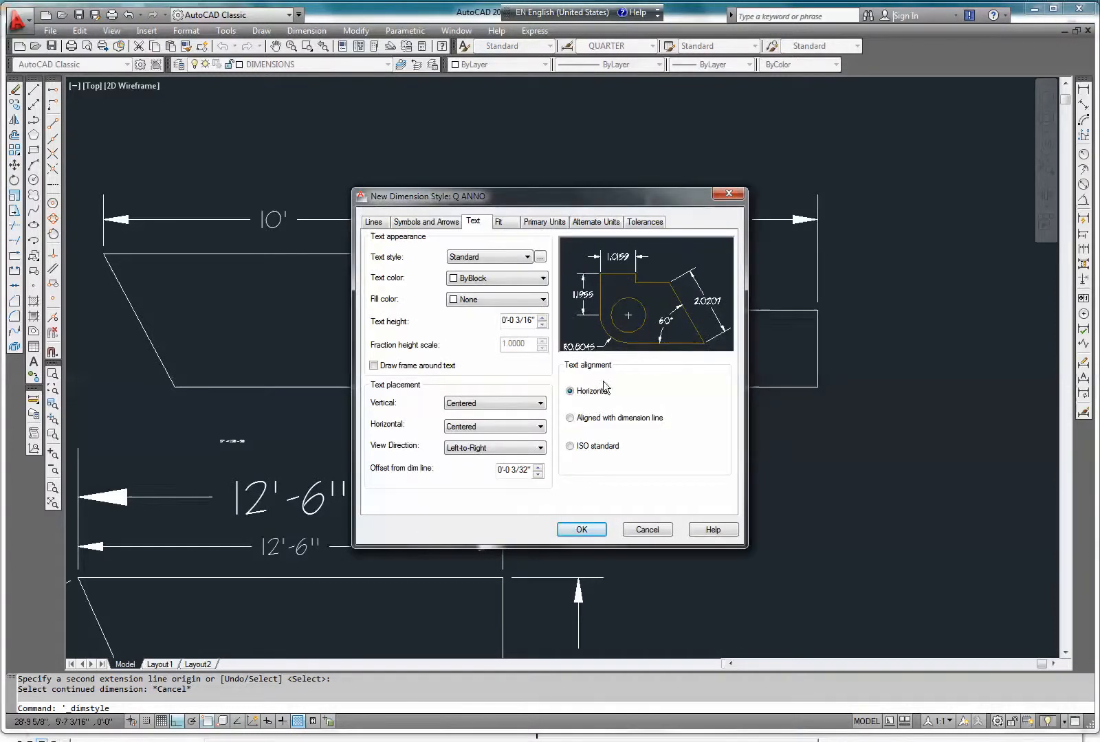
# - Set the Q ANNO style's text height to 1/8" and save the new style
pyautogui.click(504, 221)
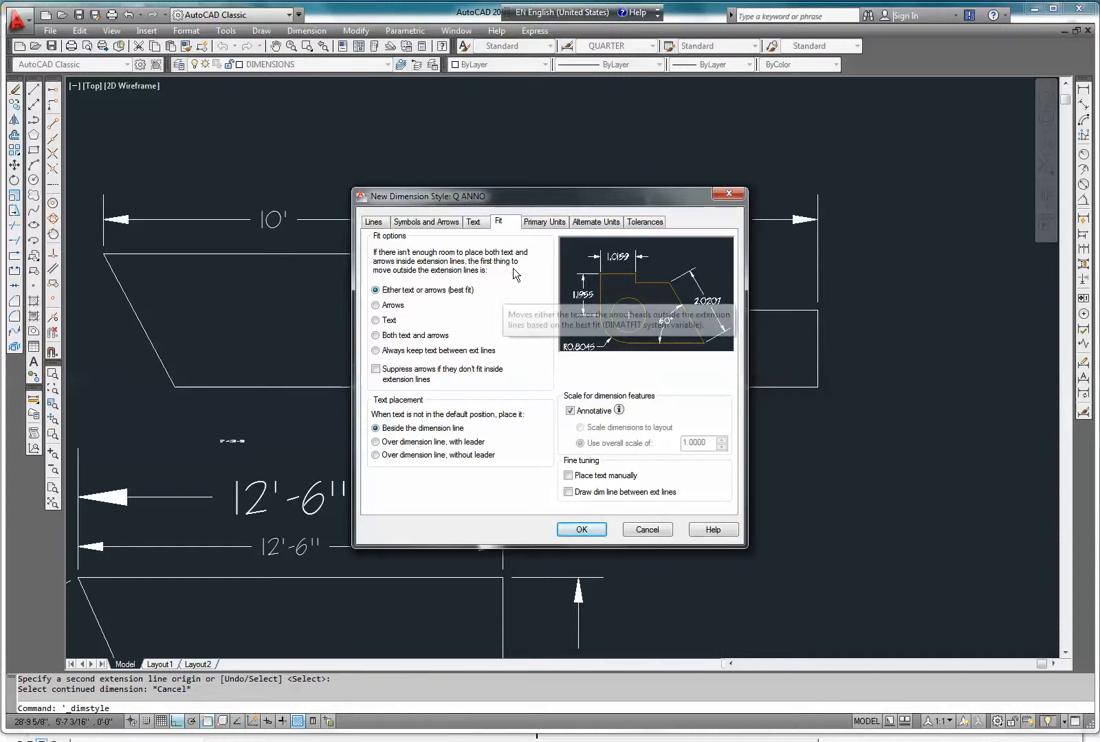
pyautogui.click(474, 223)
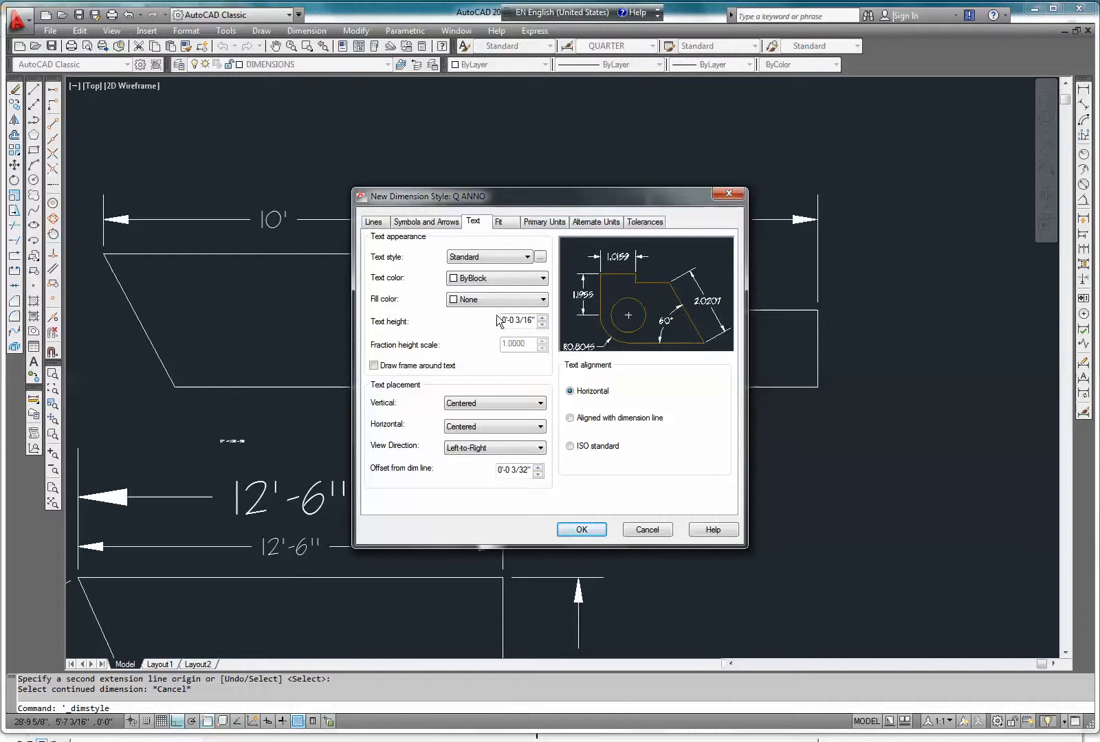
pyautogui.click(543, 325)
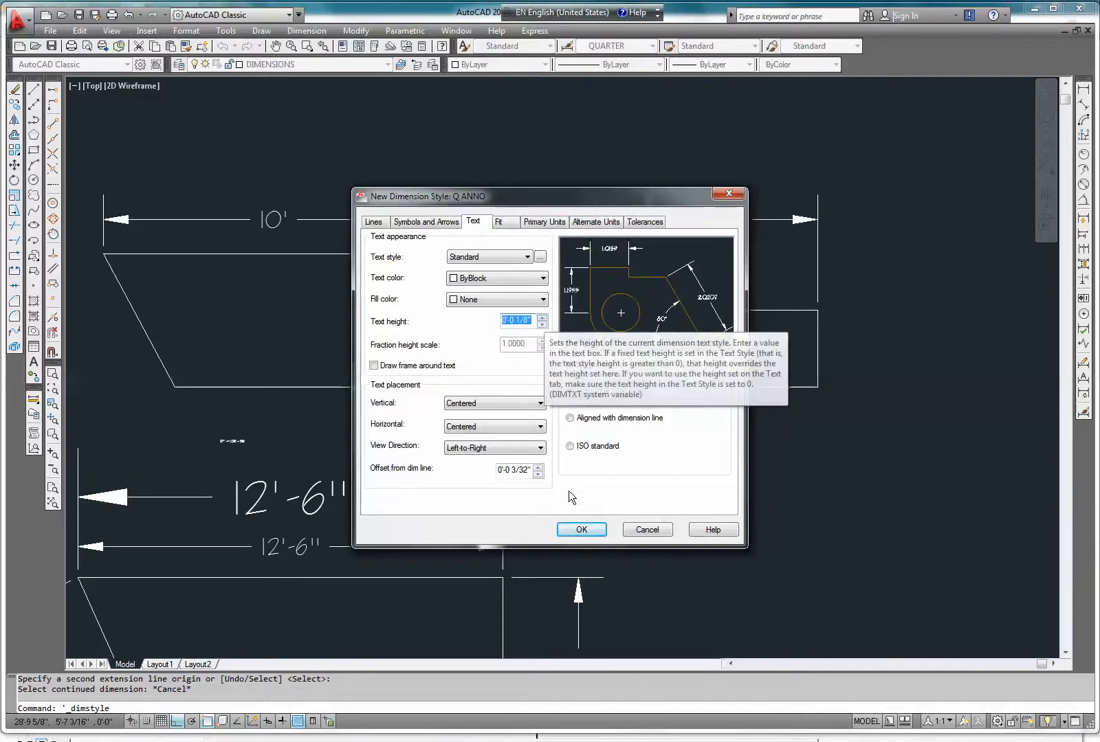
pyautogui.click(581, 529)
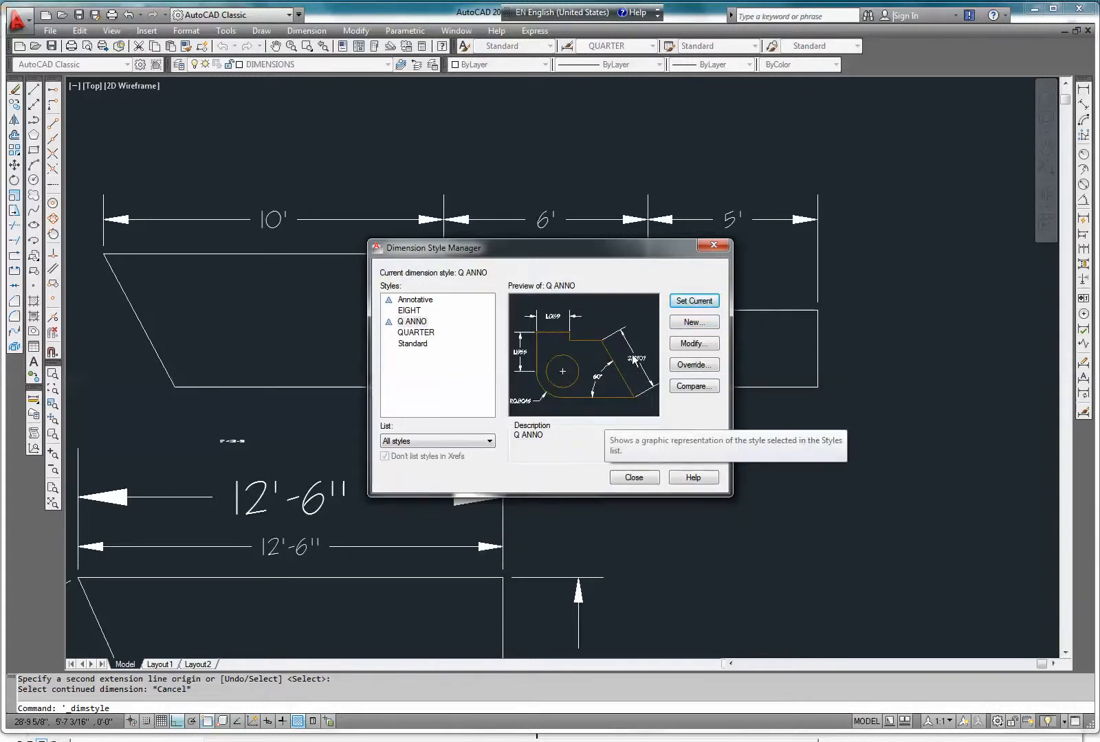
# - Modify the Q ANNO style so its linear dimensions use the Architectural unit format
pyautogui.click(689, 343)
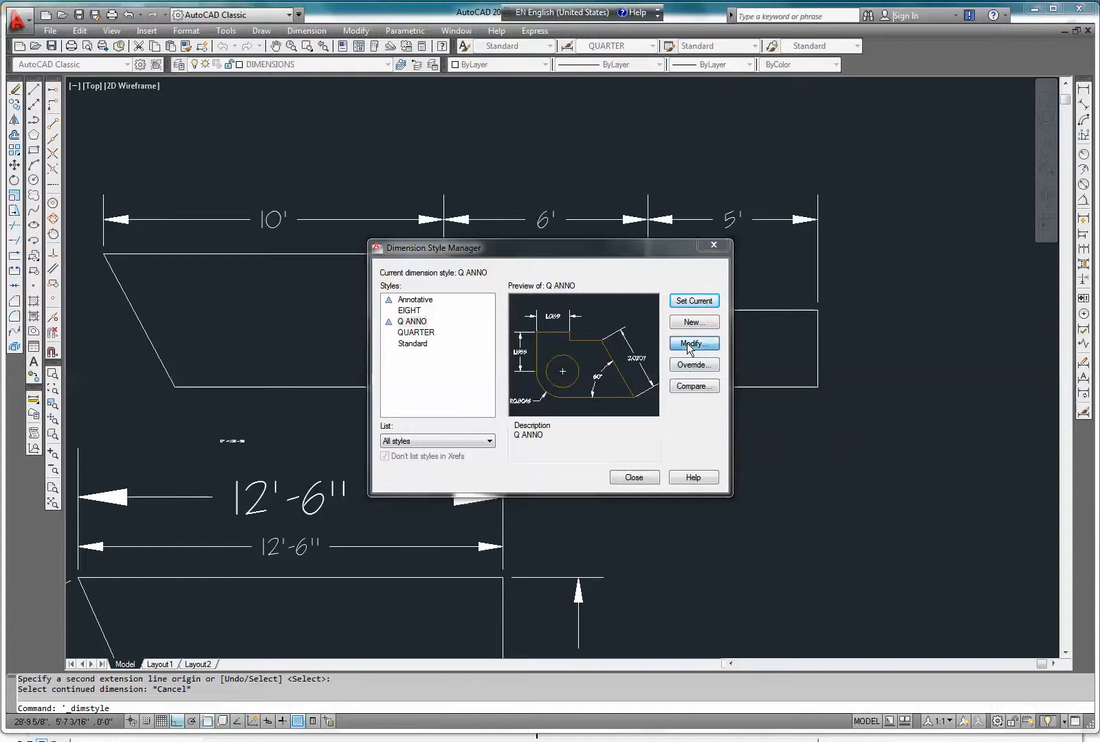
pyautogui.click(544, 221)
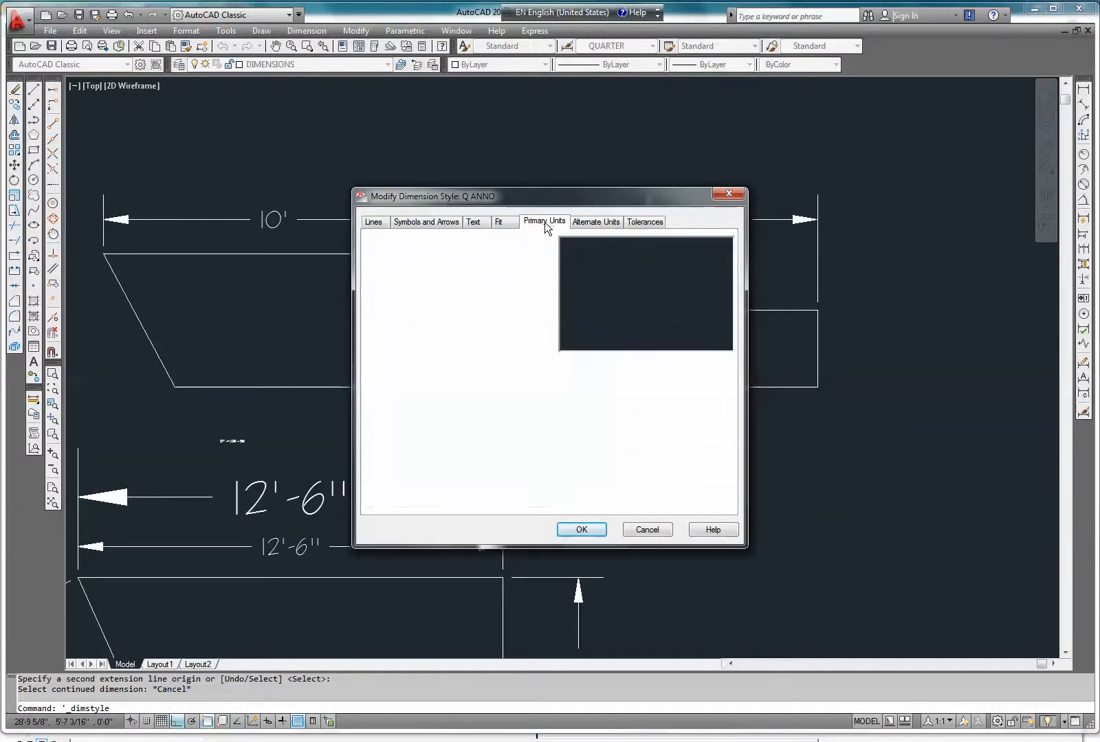
pyautogui.click(542, 251)
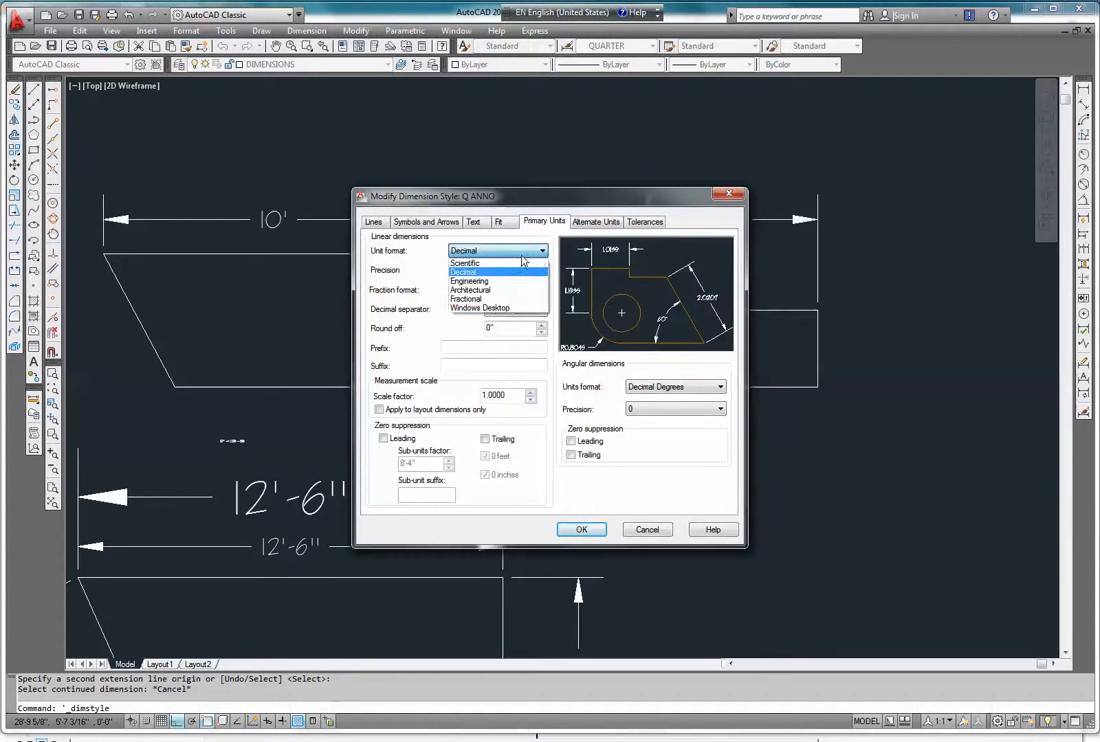
pyautogui.click(475, 290)
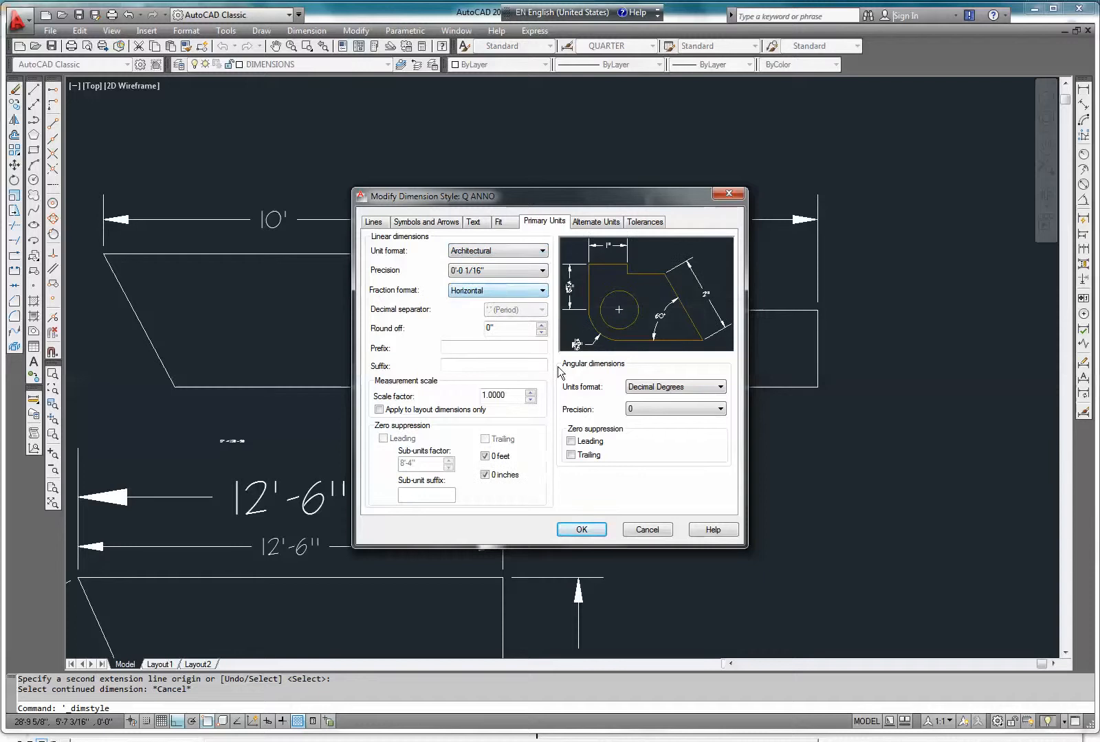
pyautogui.click(584, 529)
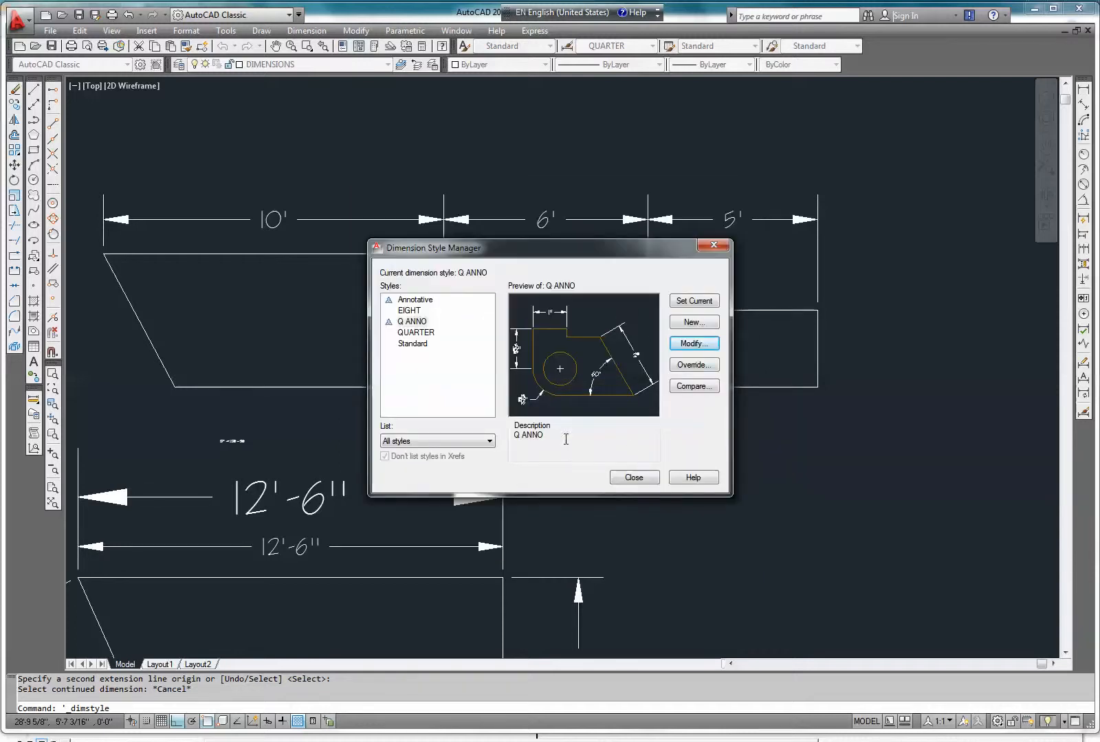
# - Make Q ANNO the current dimension style, close the Dimension Style Manager, and set the annotation scale to 1/8" = 1'-0"
pyautogui.click(693, 300)
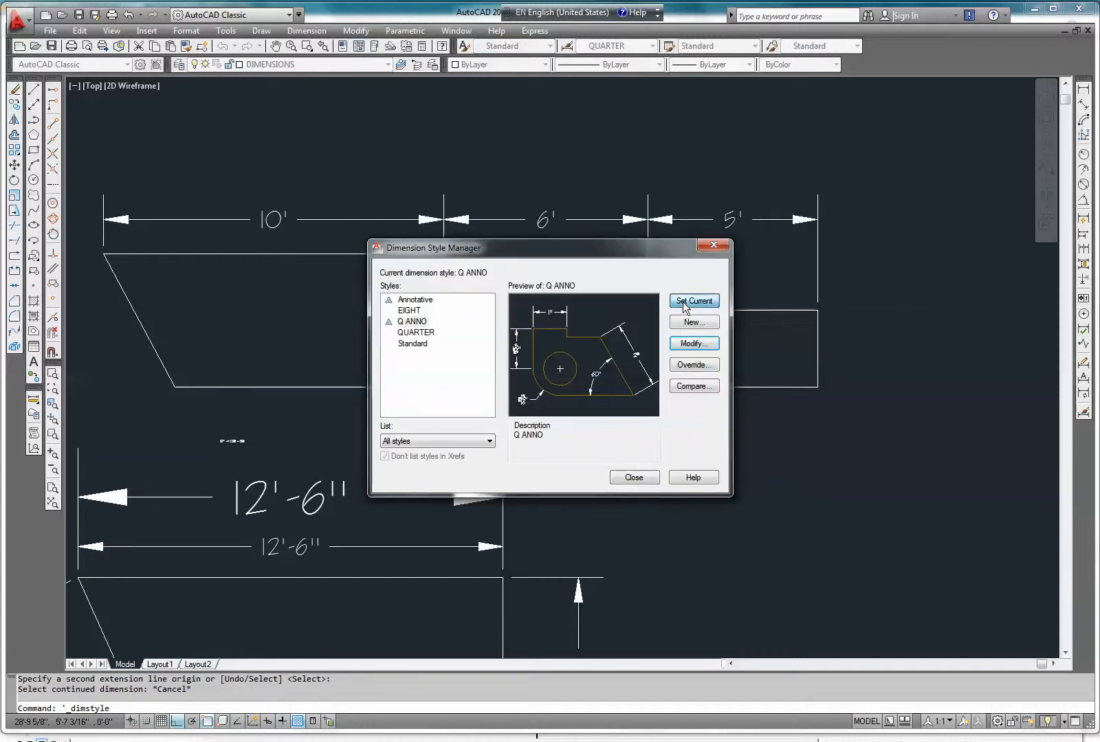
pyautogui.click(633, 477)
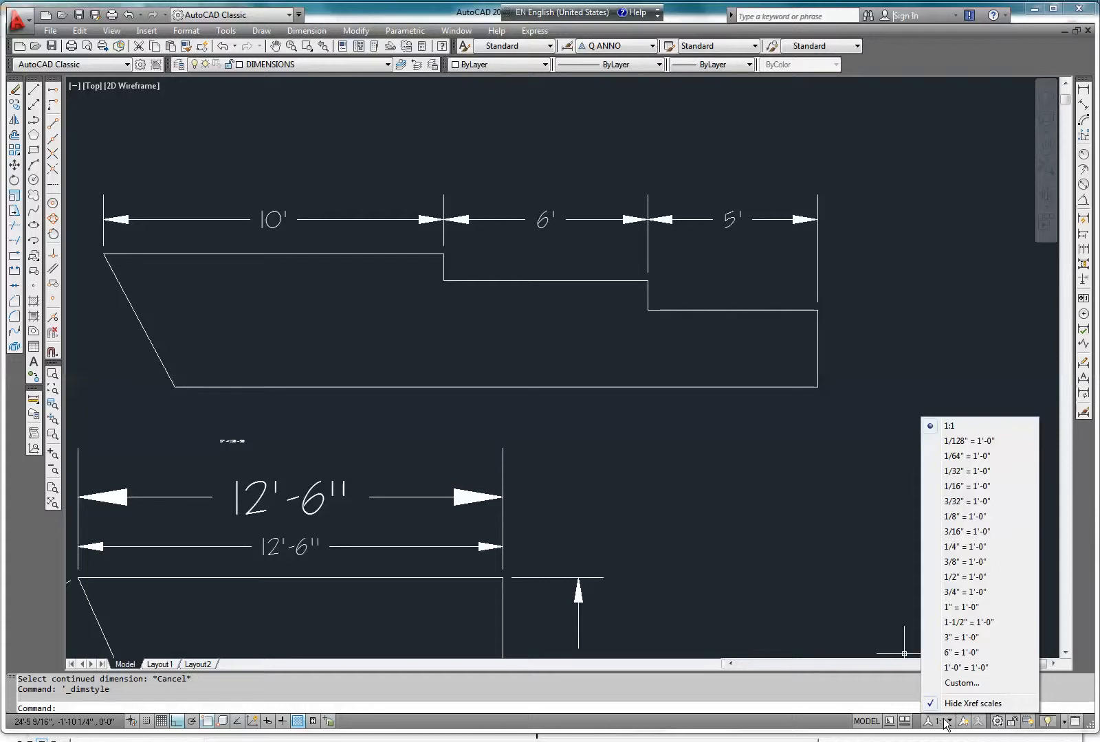
pyautogui.click(953, 517)
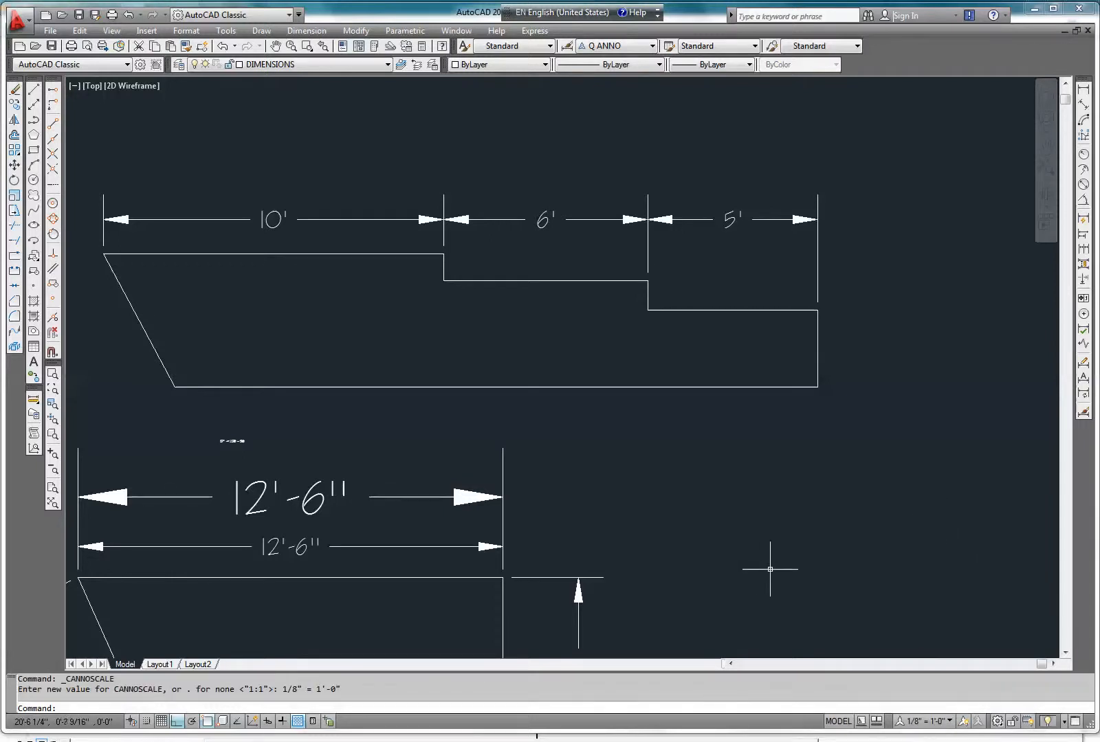
# - Move the two horizontal 12'-6" dimensions straight up to make room above the lower shape's top edge
pyautogui.moveTo(694, 516); pyautogui.dragTo(937, 264, button='middle')
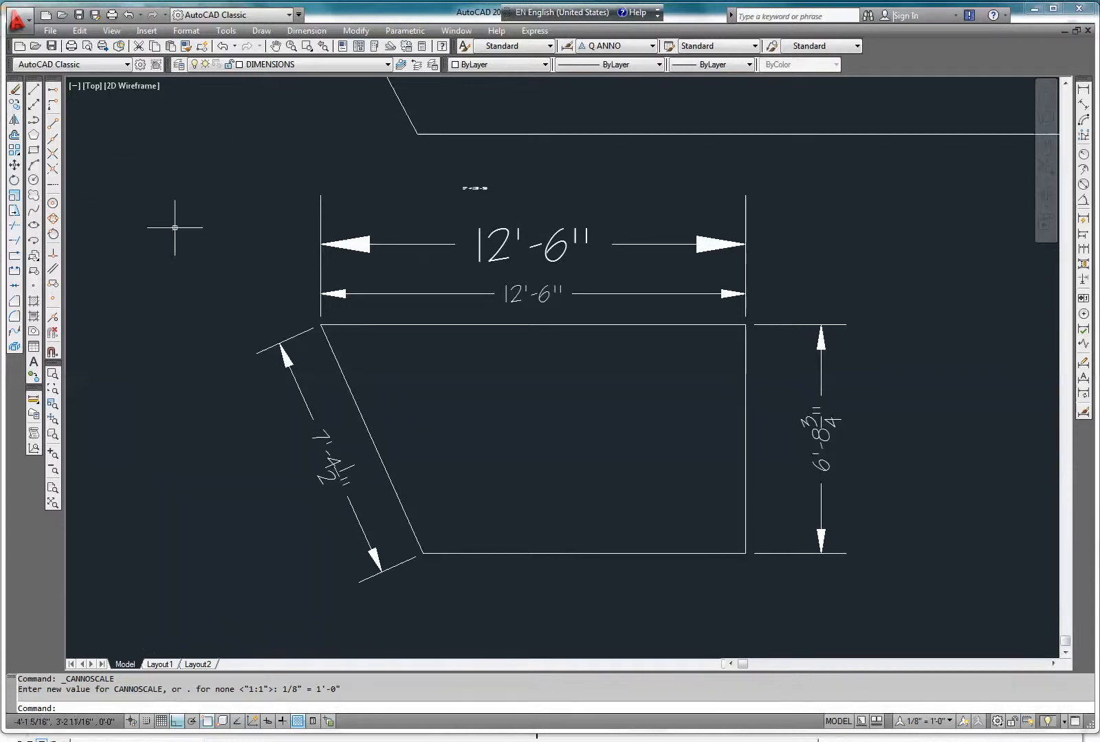
pyautogui.click(14, 164)
pyautogui.click(604, 312)
pyautogui.click(523, 278)
pyautogui.press('Return')
pyautogui.click(503, 279)
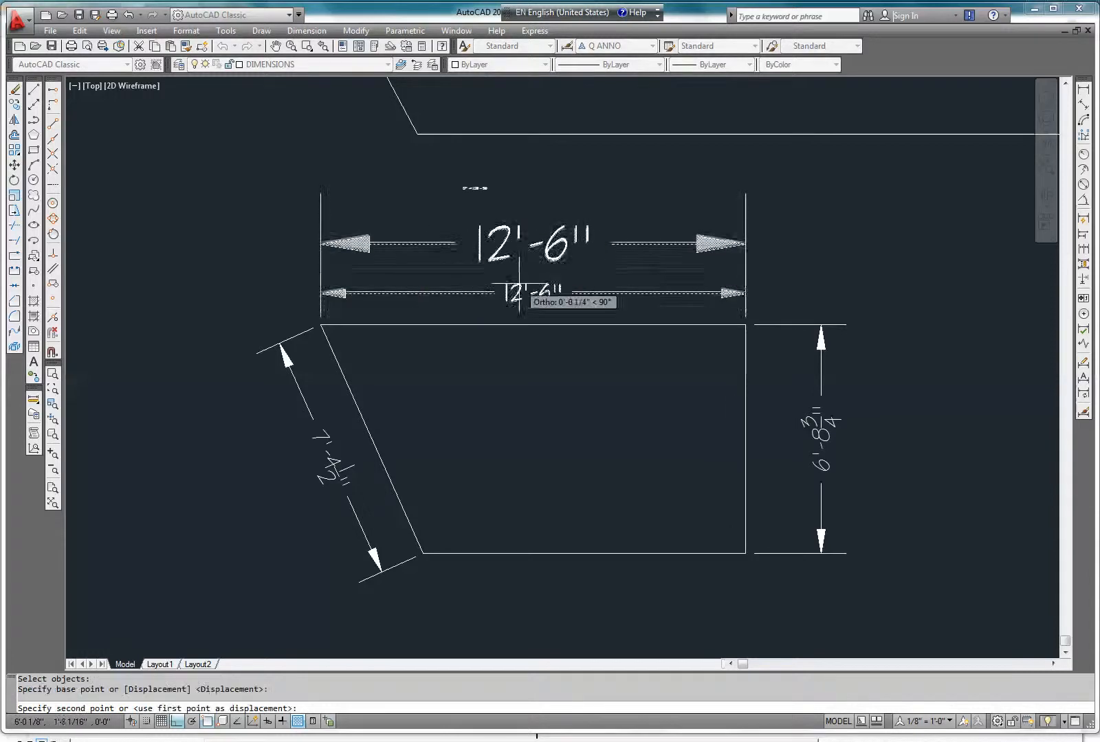
pyautogui.click(504, 246)
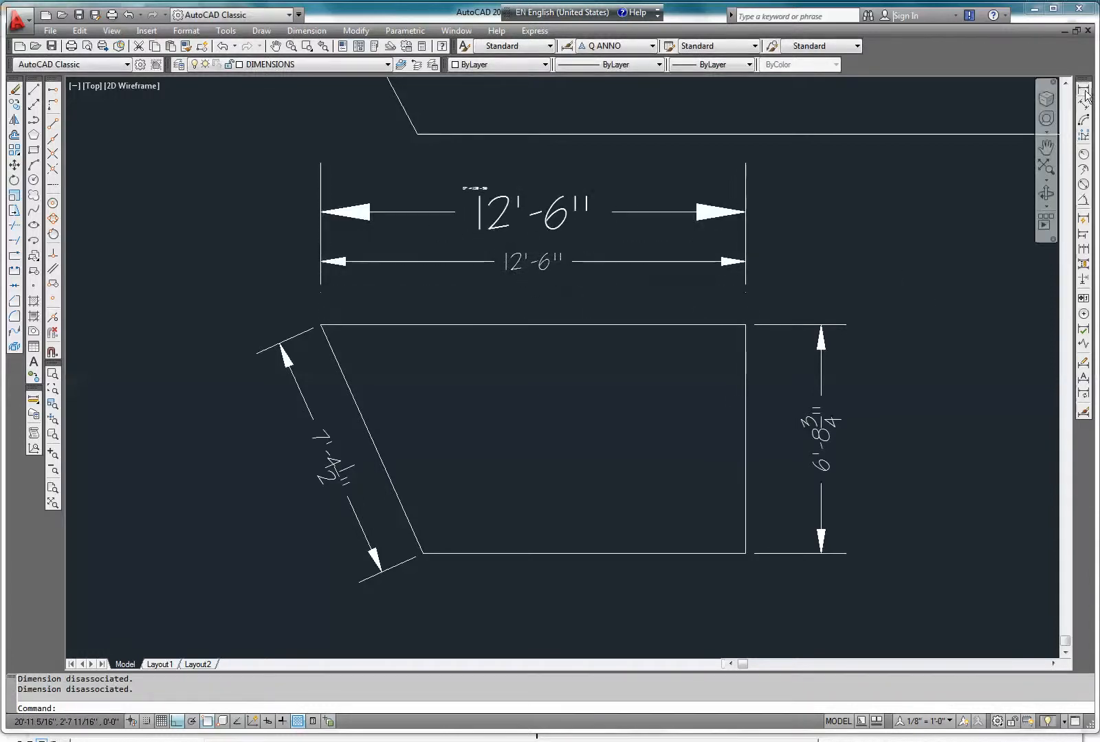
# - Add a linear dimension in the Q ANNO style to the lower shape's top edge, placed just above it
pyautogui.click(1084, 90)
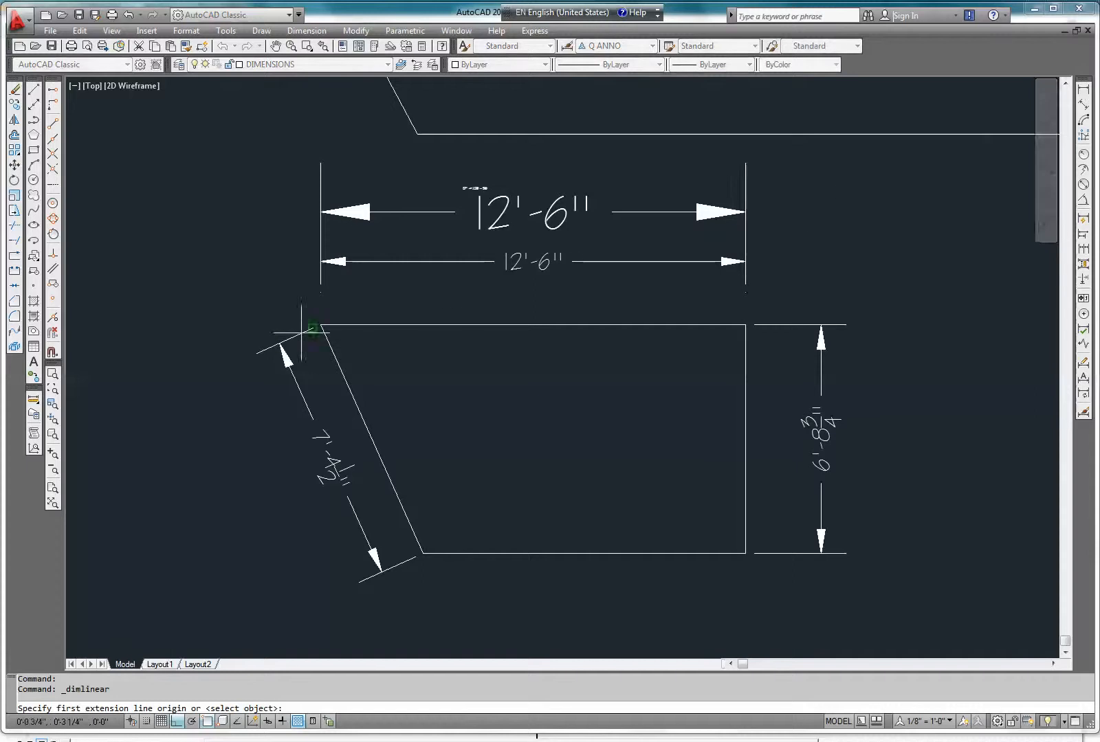
pyautogui.click(321, 324)
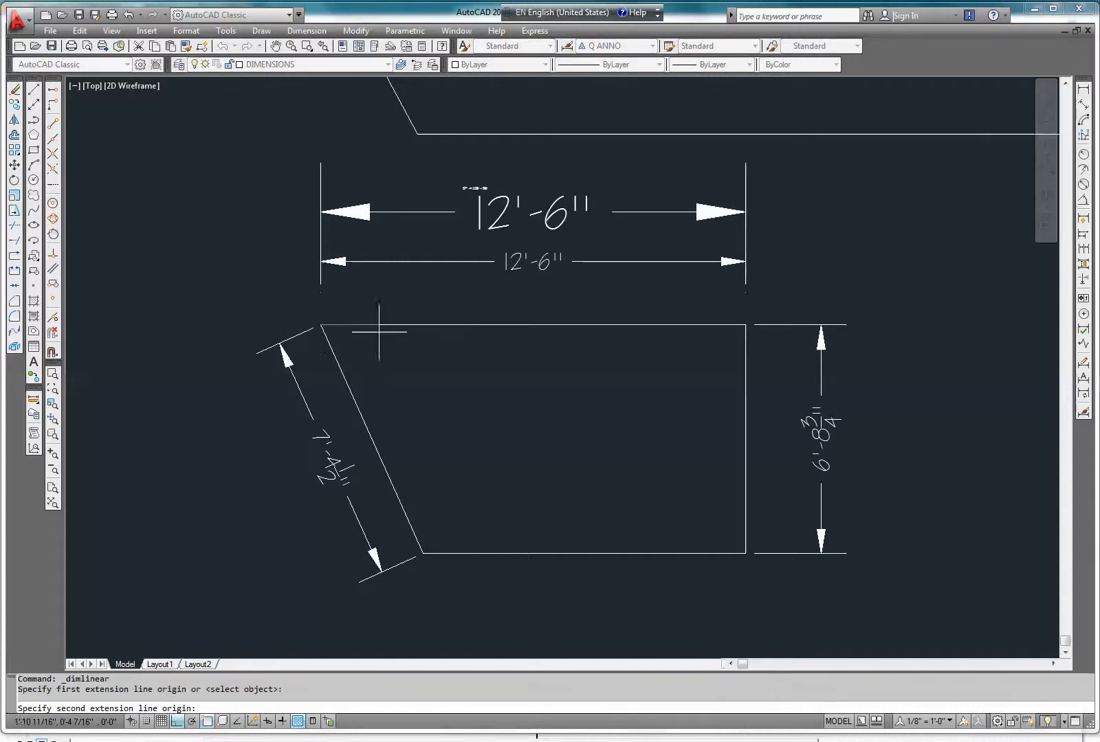
pyautogui.click(744, 324)
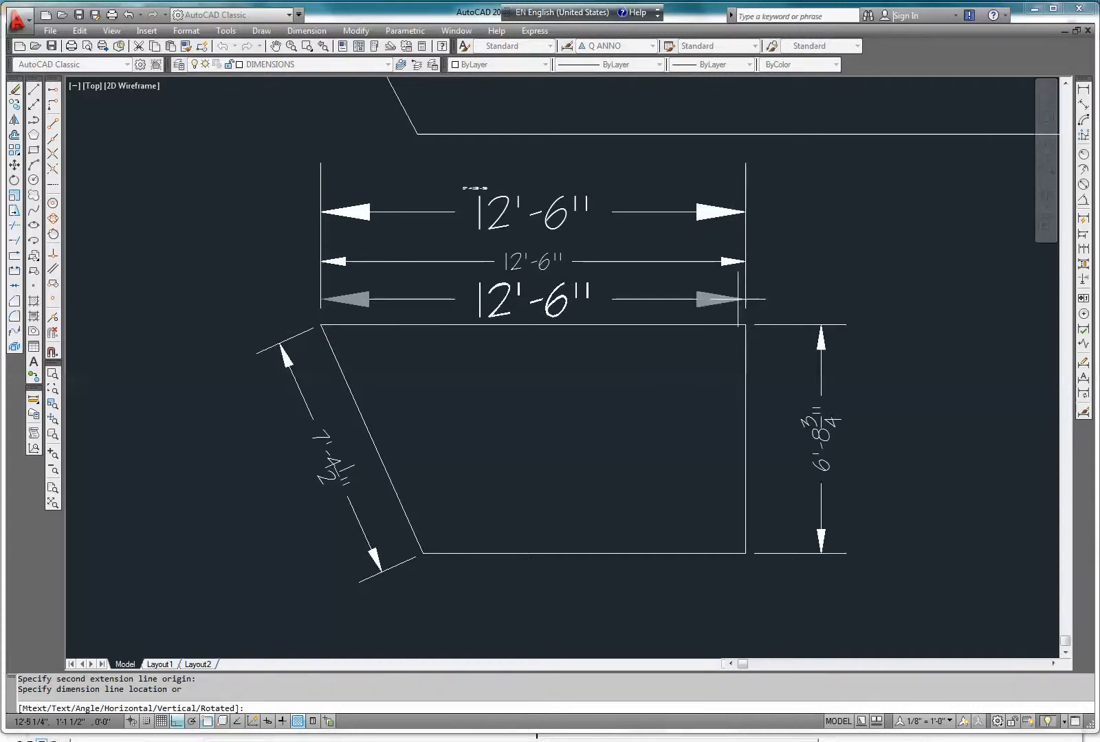
pyautogui.click(738, 299)
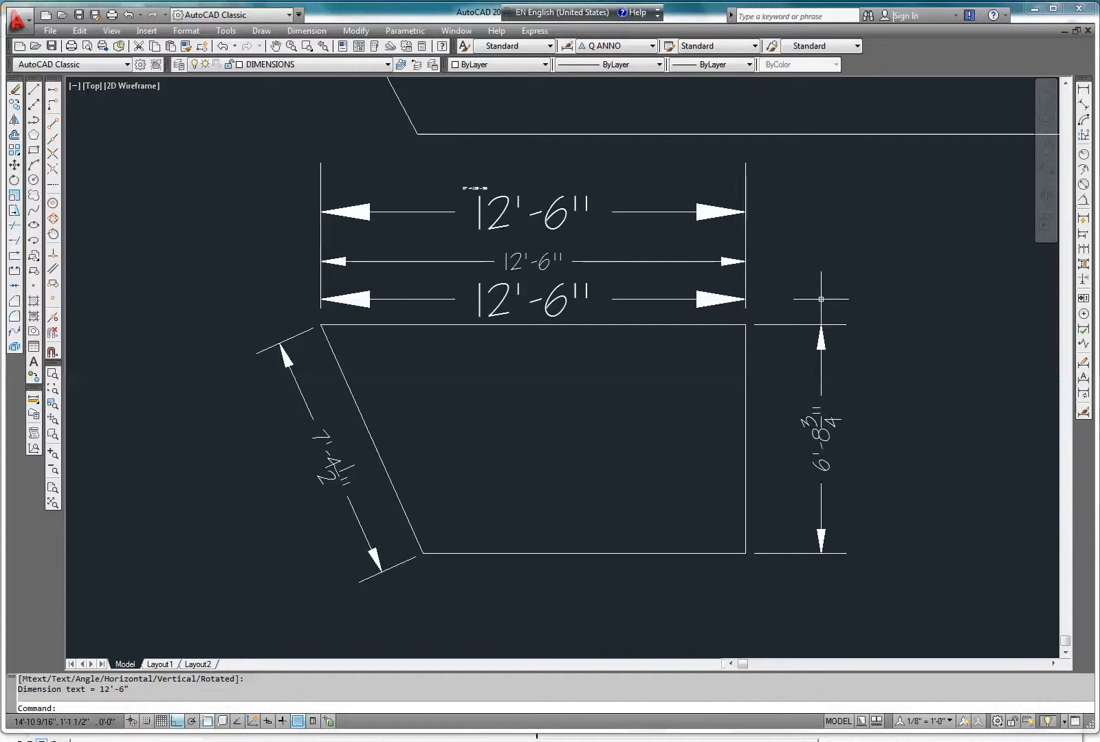
pyautogui.press('Return')
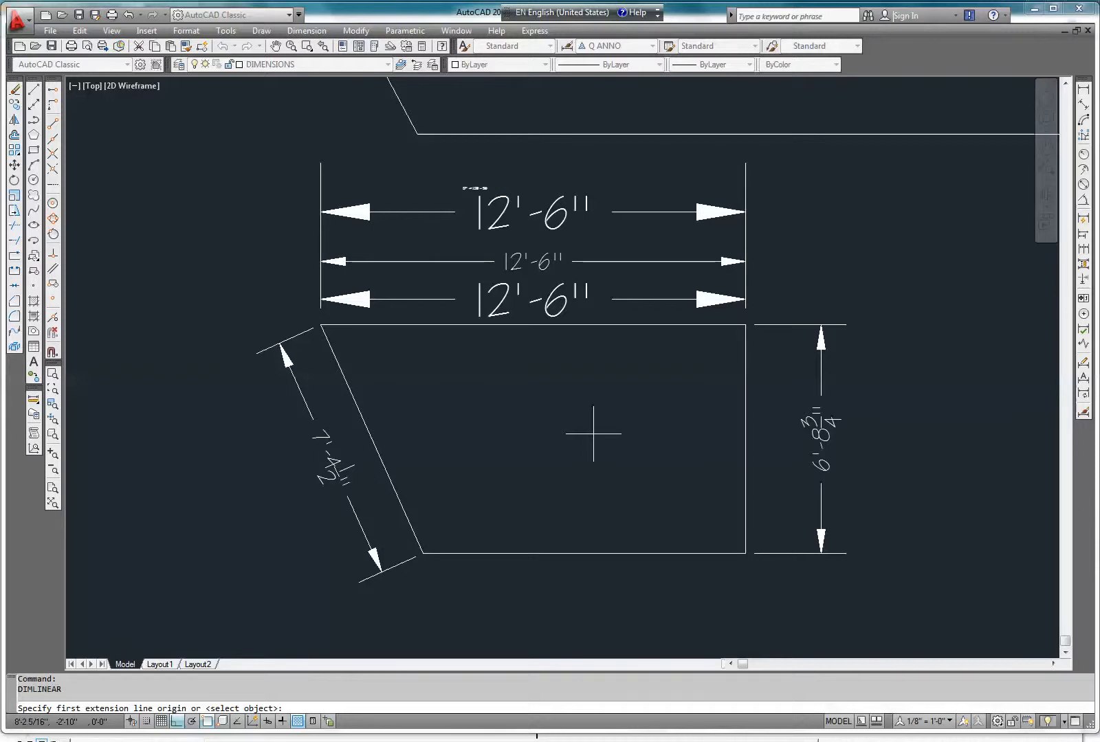
pyautogui.click(1035, 11)
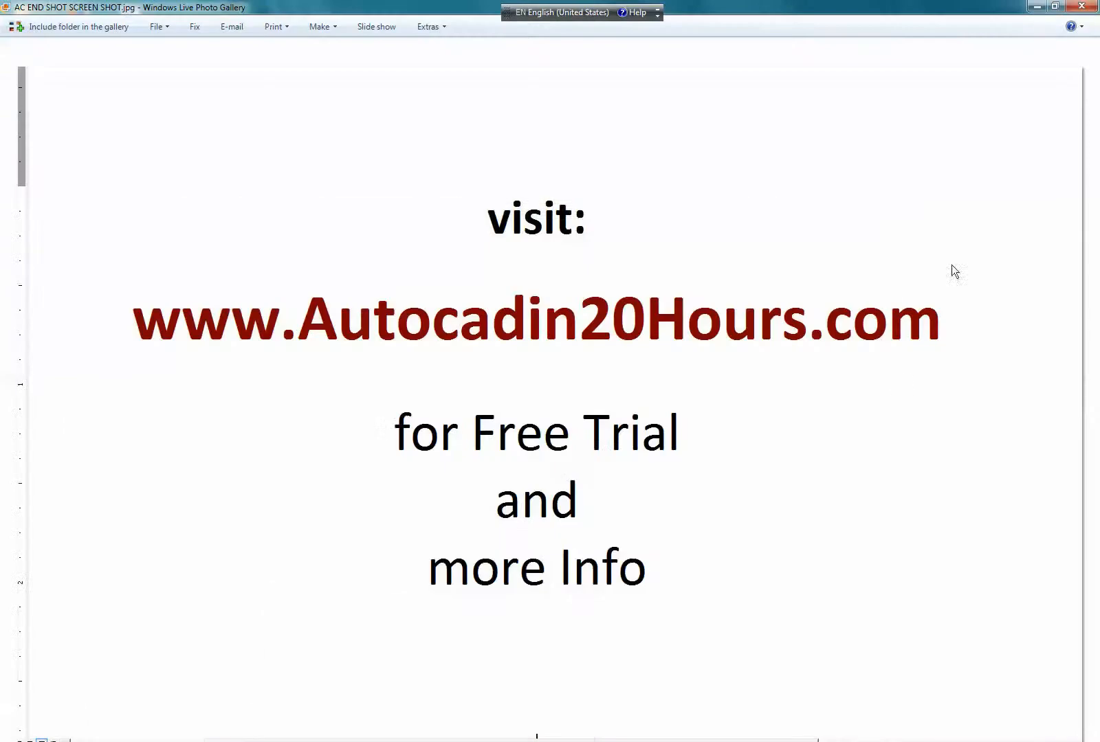